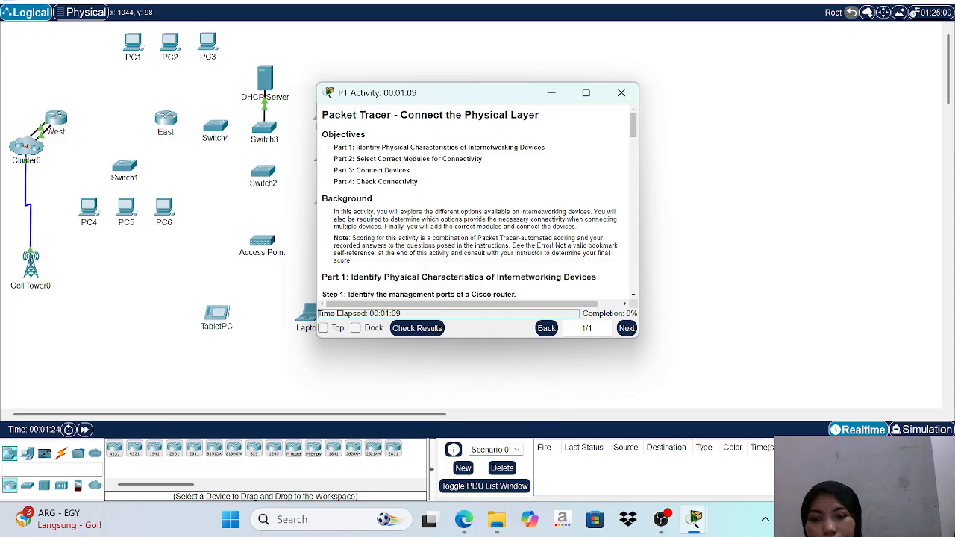
# Read through the activity instructions in a maximized window, then return to the network topology workspace
pyautogui.scroll(-20, 474, 201)
pyautogui.scroll(20, 474, 202)
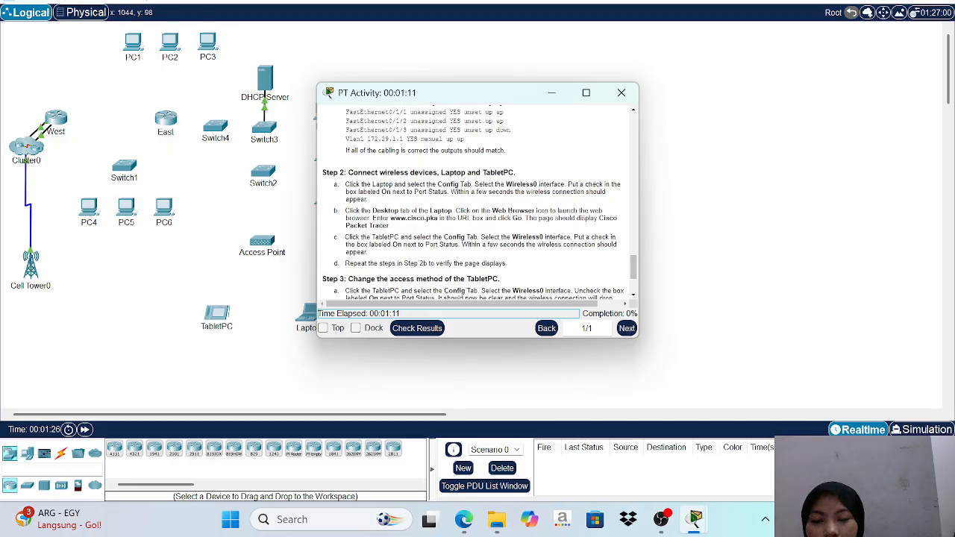
pyautogui.scroll(3, 502, 179)
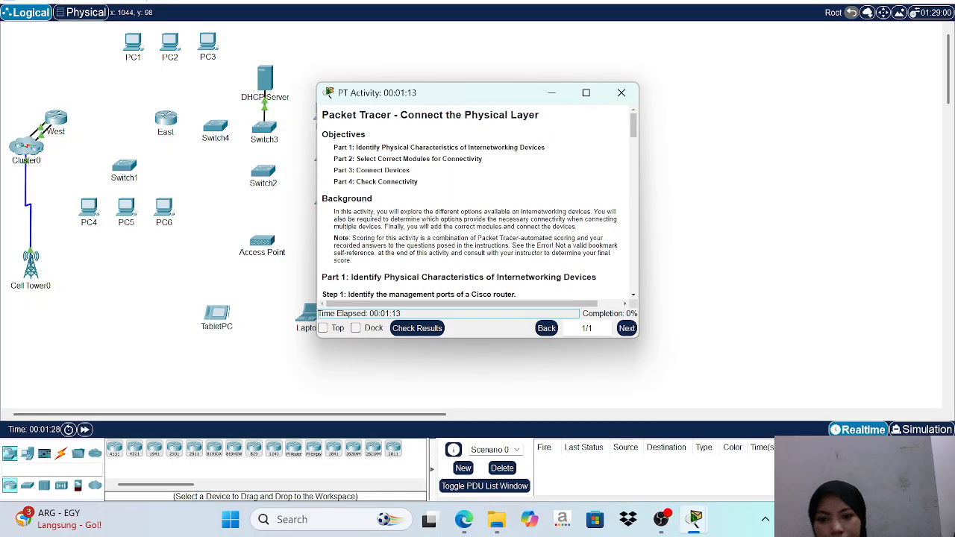
pyautogui.moveTo(587, 95)
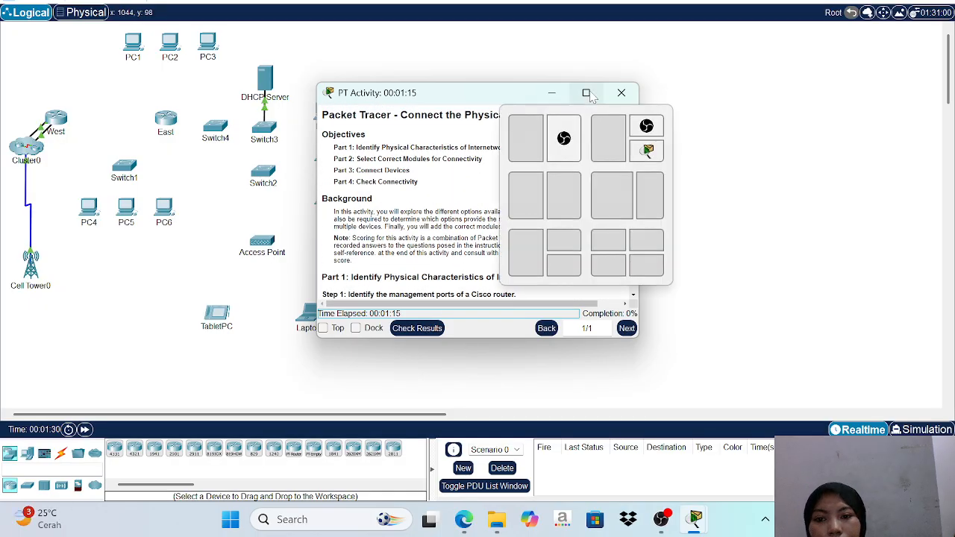
pyautogui.click(585, 94)
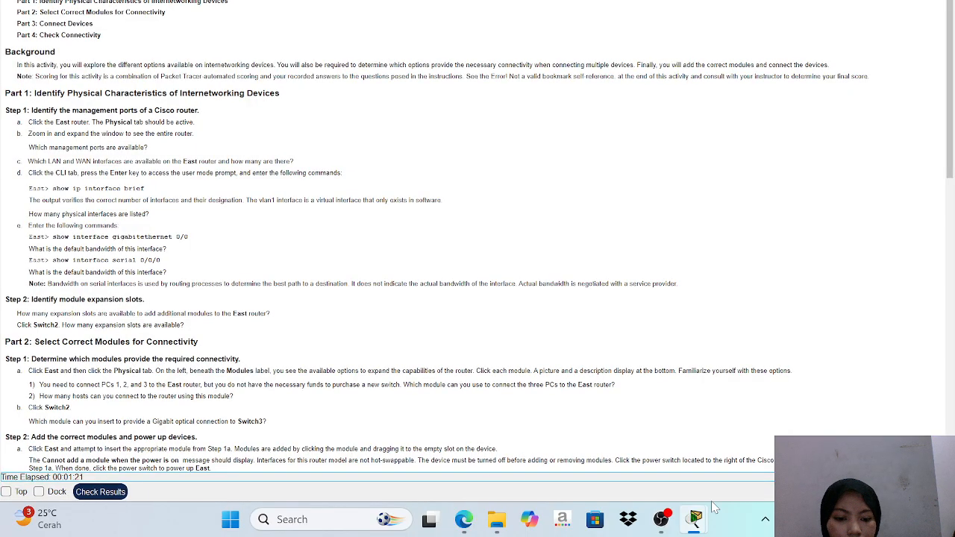
pyautogui.moveTo(694, 531)
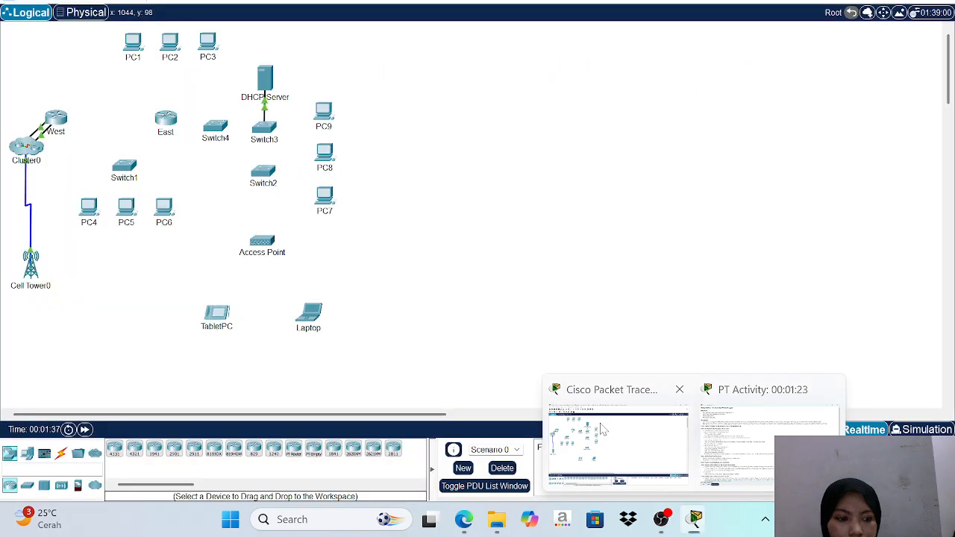
pyautogui.click(603, 429)
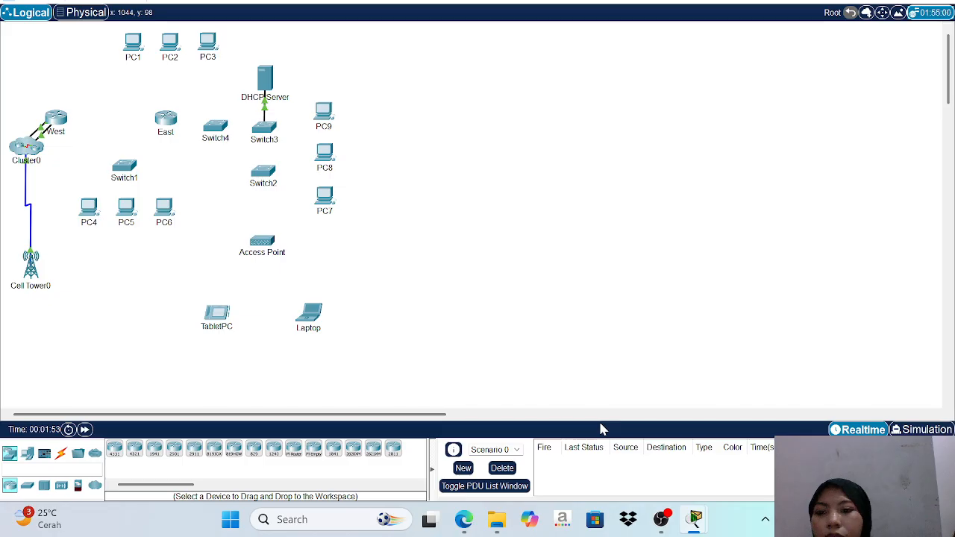
# Inspect the East router's enlarged physical view and start a CLI session at its user mode prompt
pyautogui.click(166, 121)
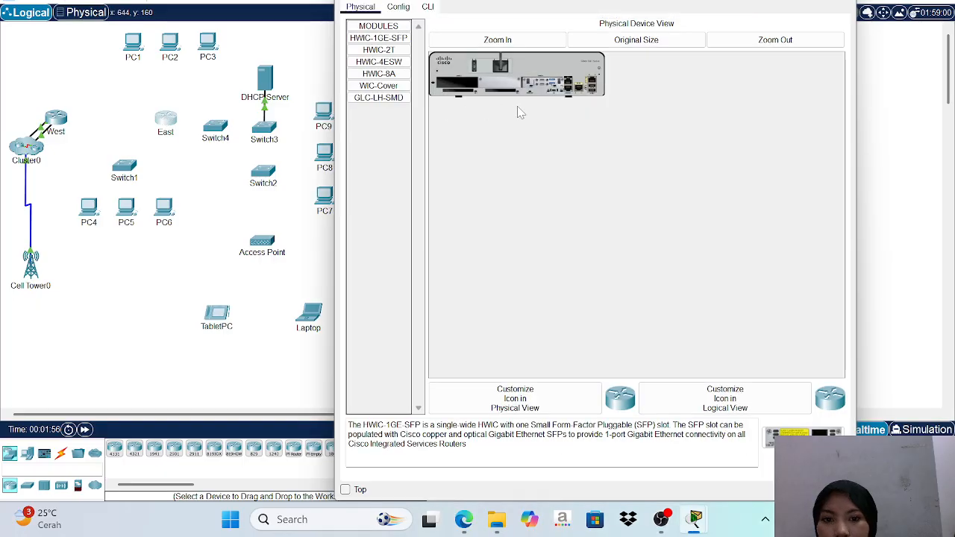
pyautogui.click(520, 46)
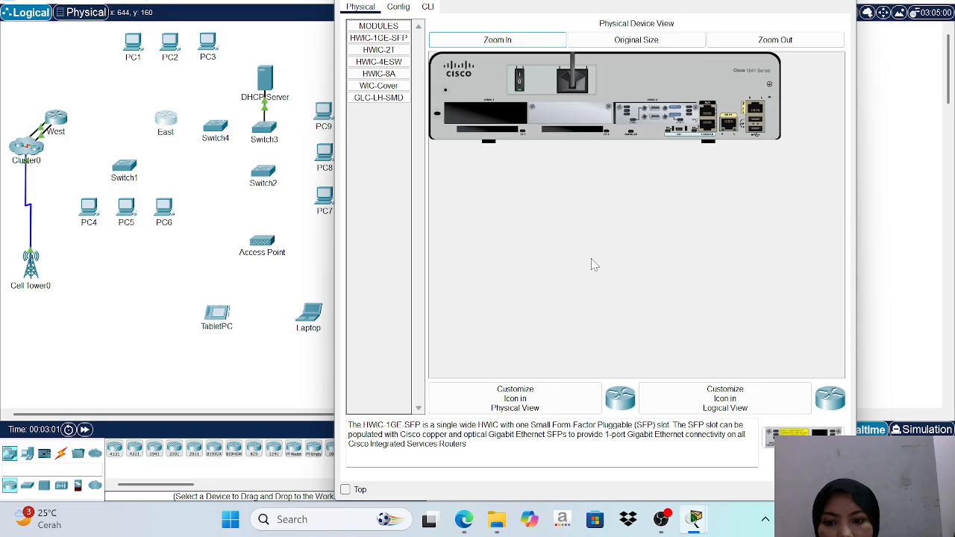
pyautogui.click(428, 7)
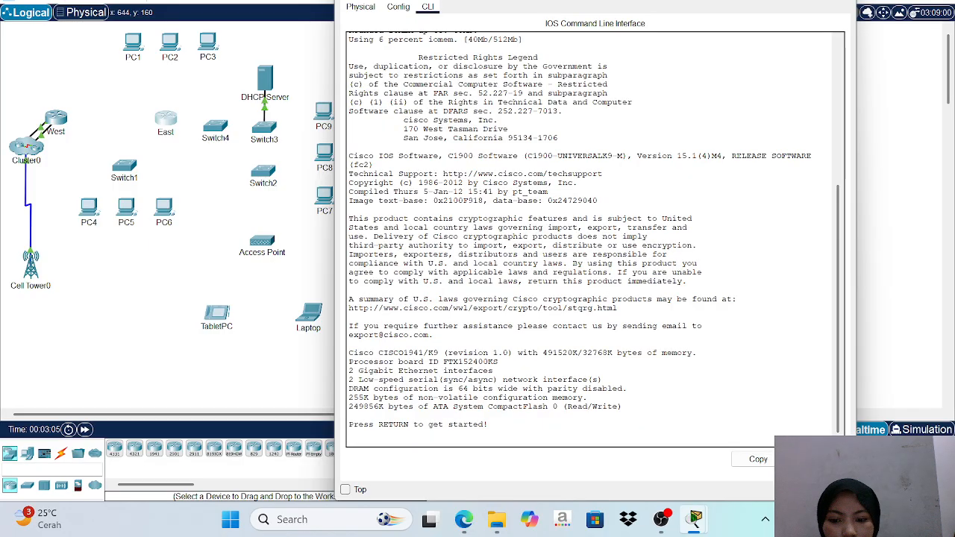
pyautogui.press('Return')
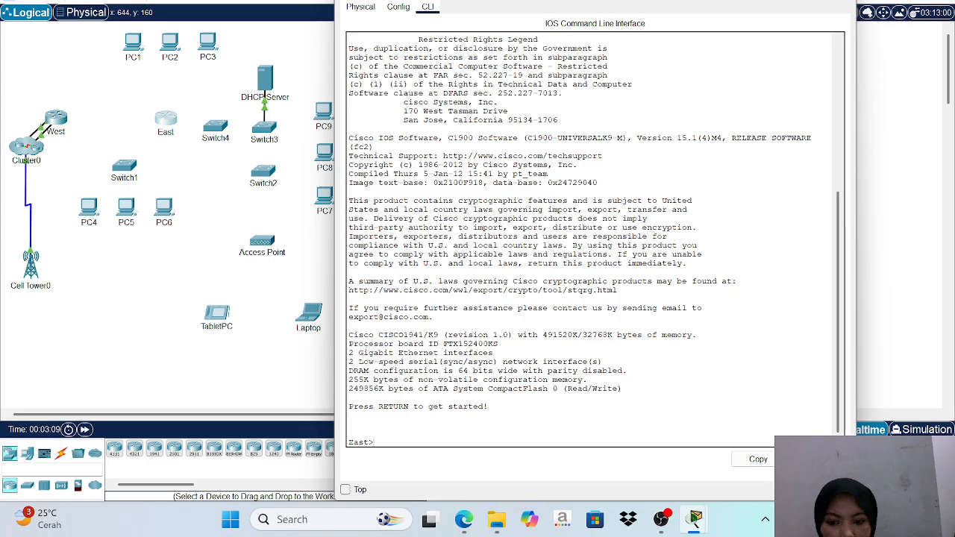
# List the East router's interfaces by running "show ip interface brief"
pyautogui.write('show ')
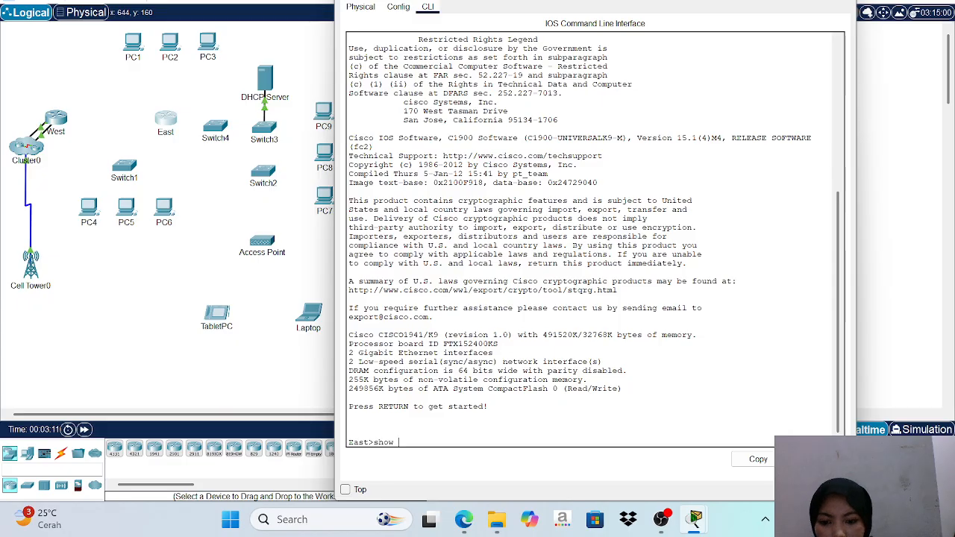
pyautogui.write('ip')
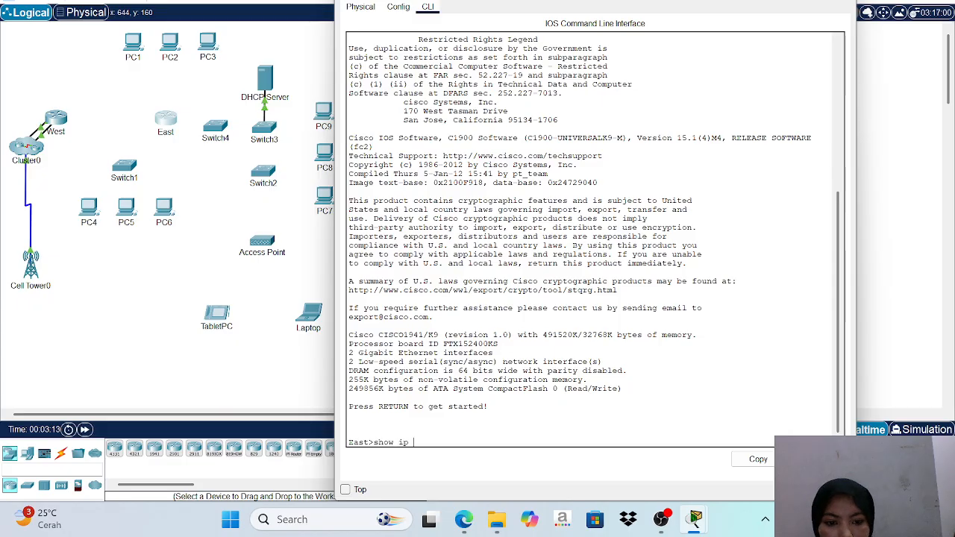
pyautogui.write(' interfac')
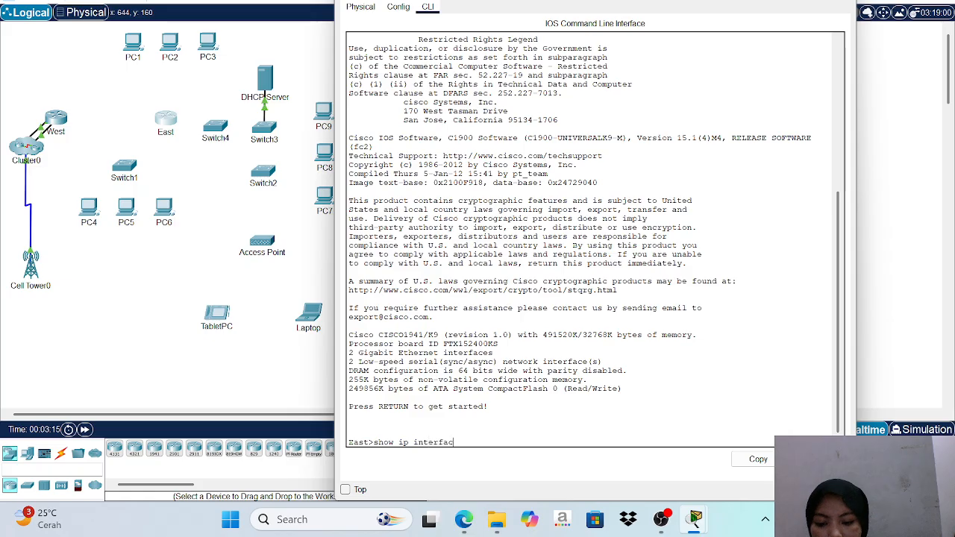
pyautogui.write('e brief')
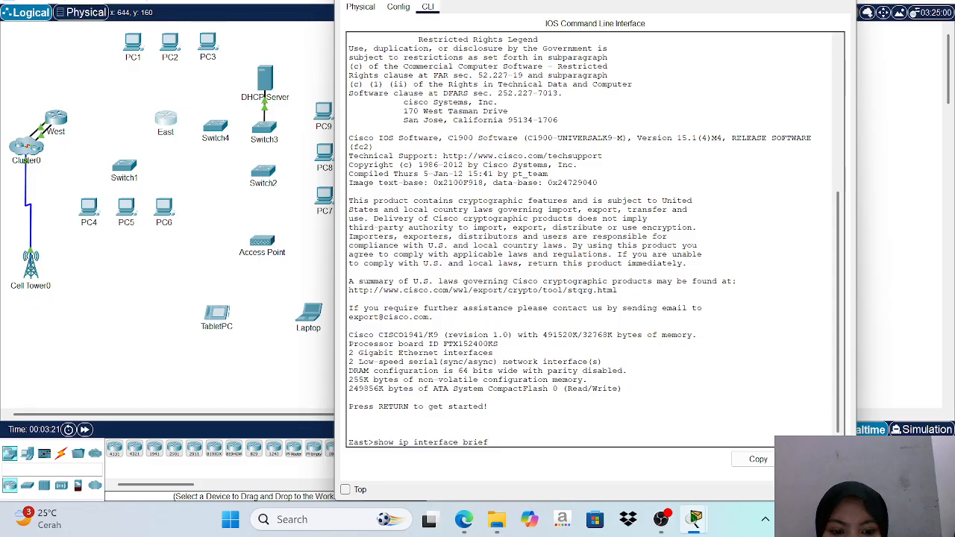
pyautogui.press('Return')
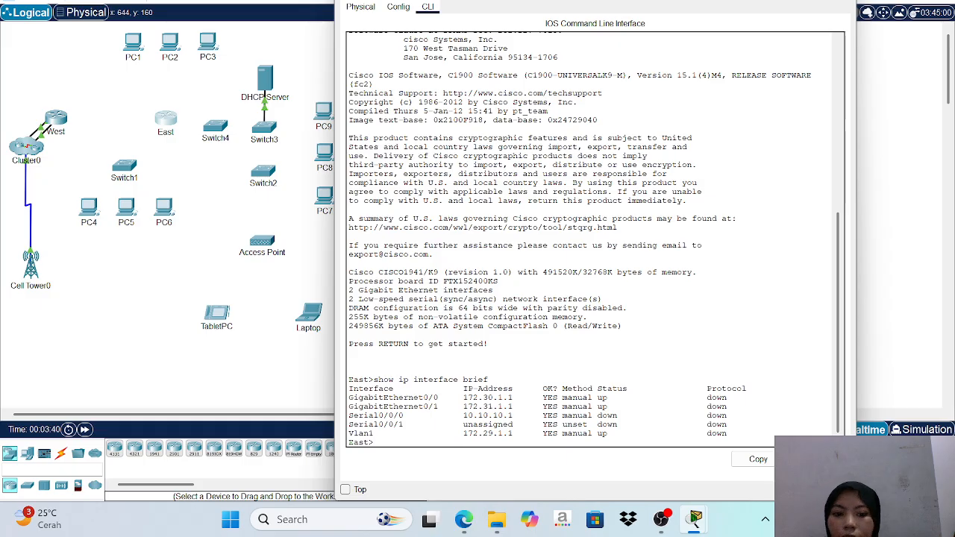
# Check the default bandwidth of East's first Gigabit interface with "show interface gigabitethernet0/0" and exit the paged output
pyautogui.write('sh')
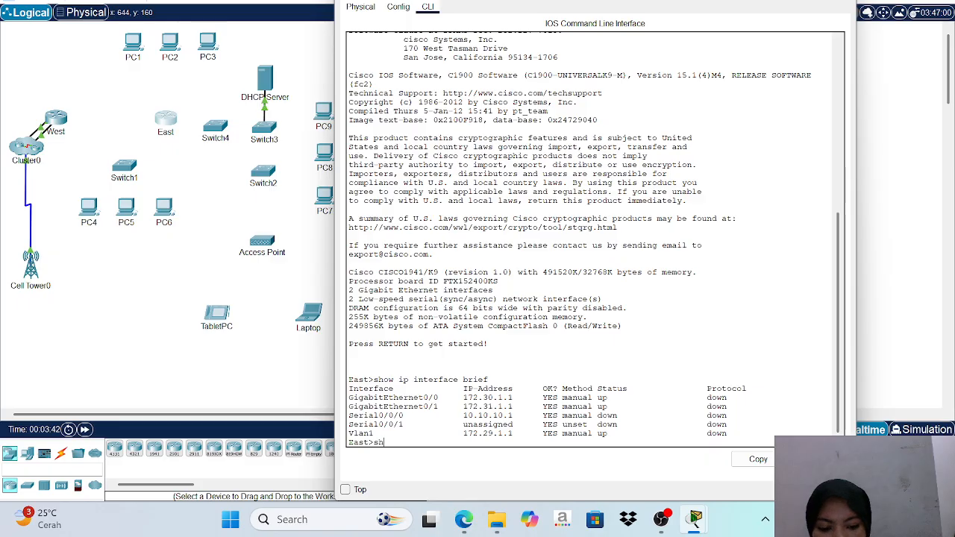
pyautogui.write('ow band')
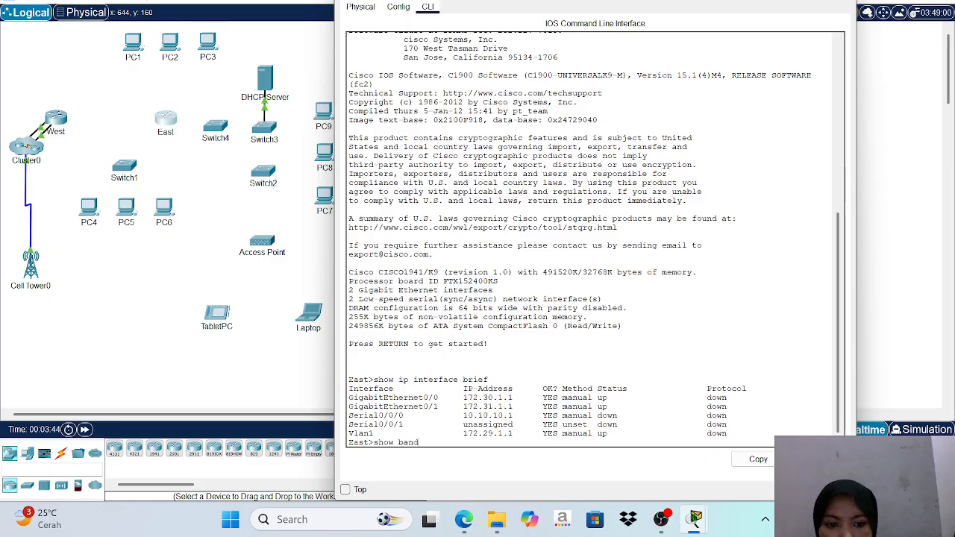
pyautogui.press('BackSpace')
pyautogui.press('BackSpace')
pyautogui.press('BackSpace')
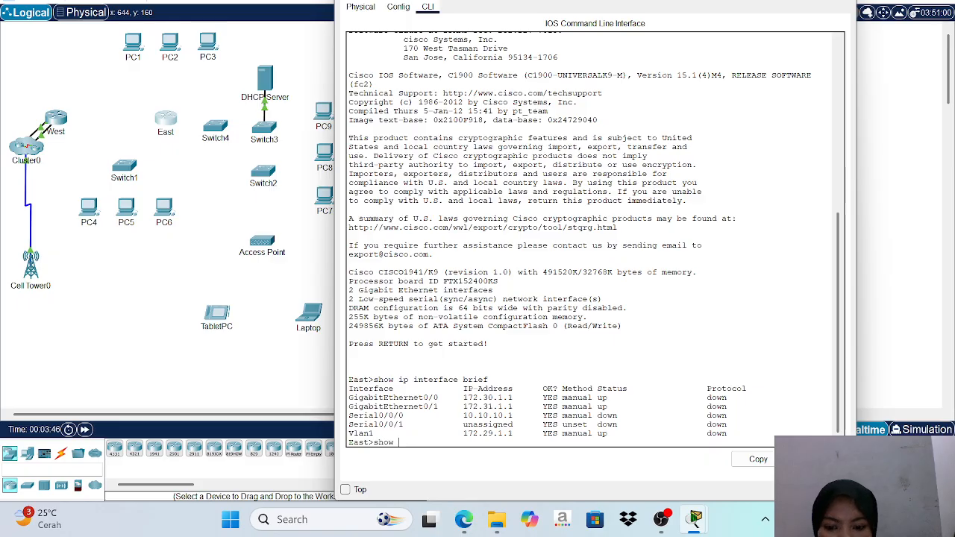
pyautogui.write('interfa')
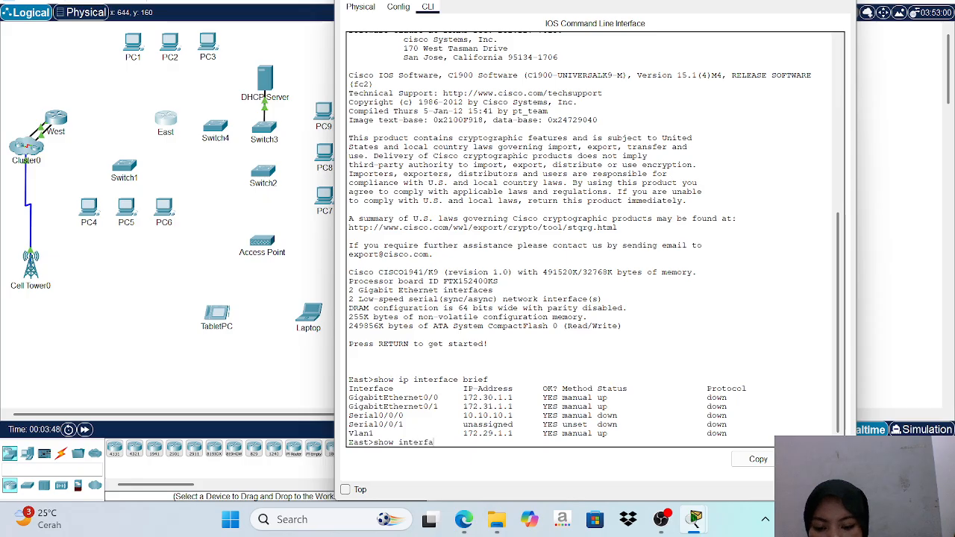
pyautogui.write('ce')
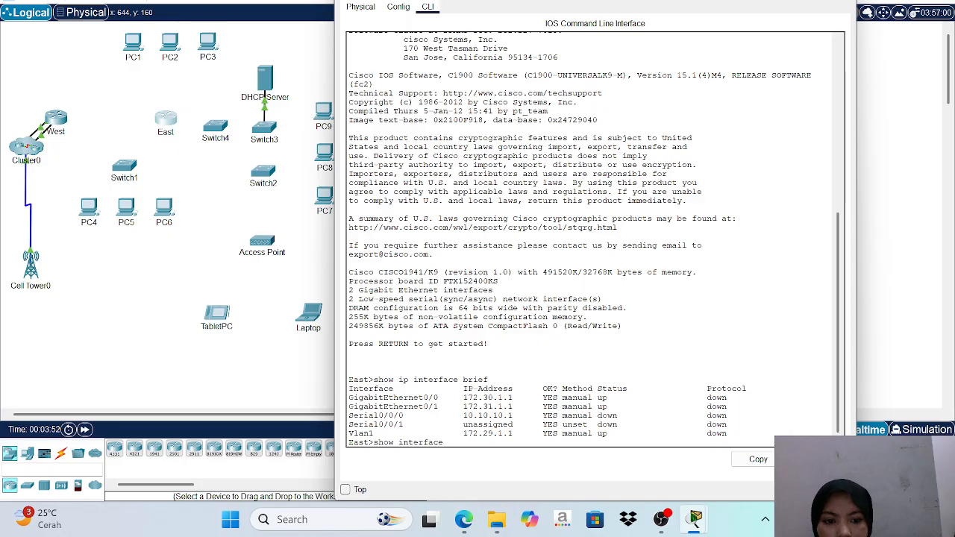
pyautogui.write(' gigabite')
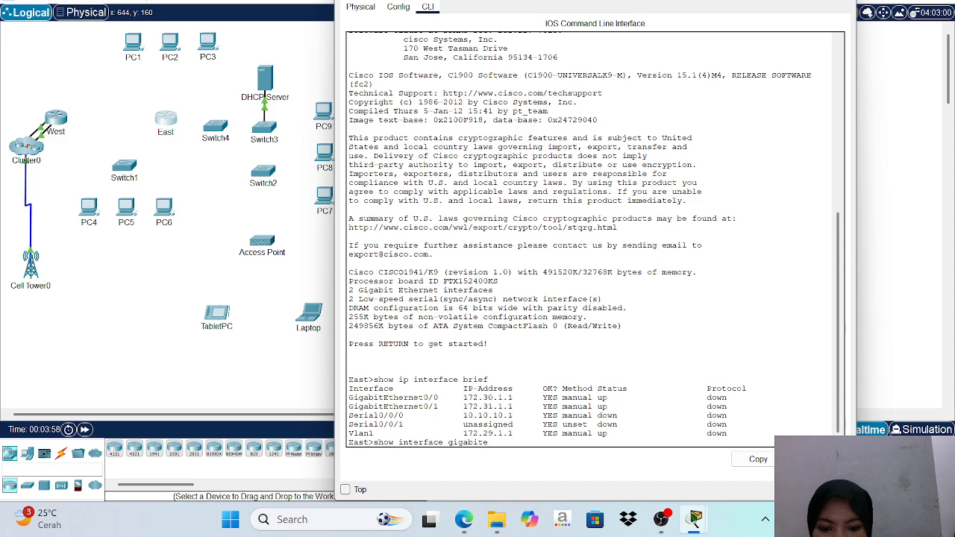
pyautogui.press('BackSpace')
pyautogui.write('ethen')
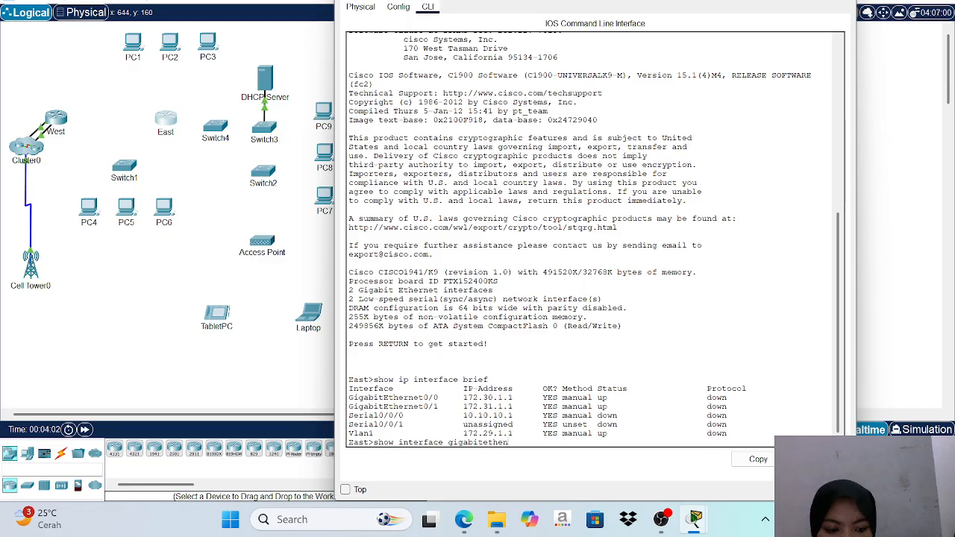
pyautogui.press('BackSpace')
pyautogui.write('rne')
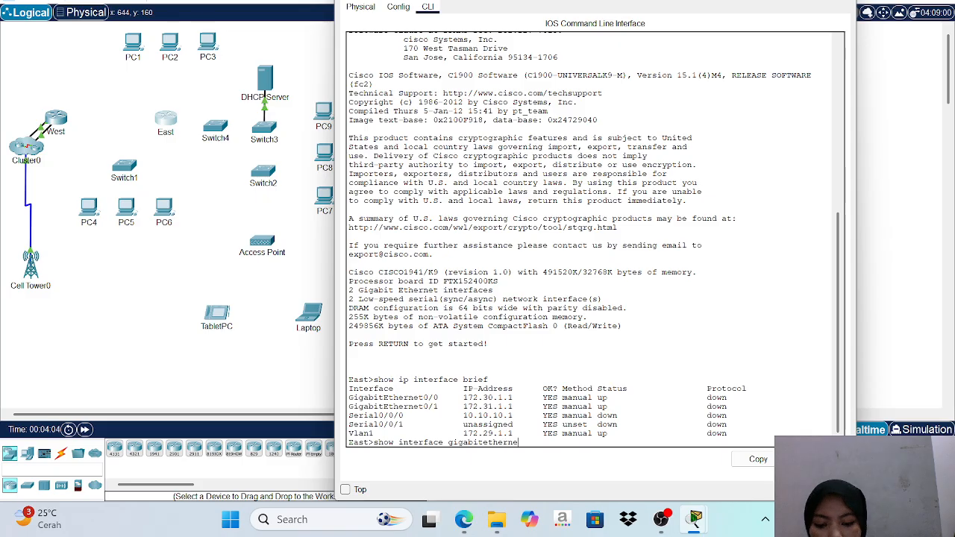
pyautogui.write('t0')
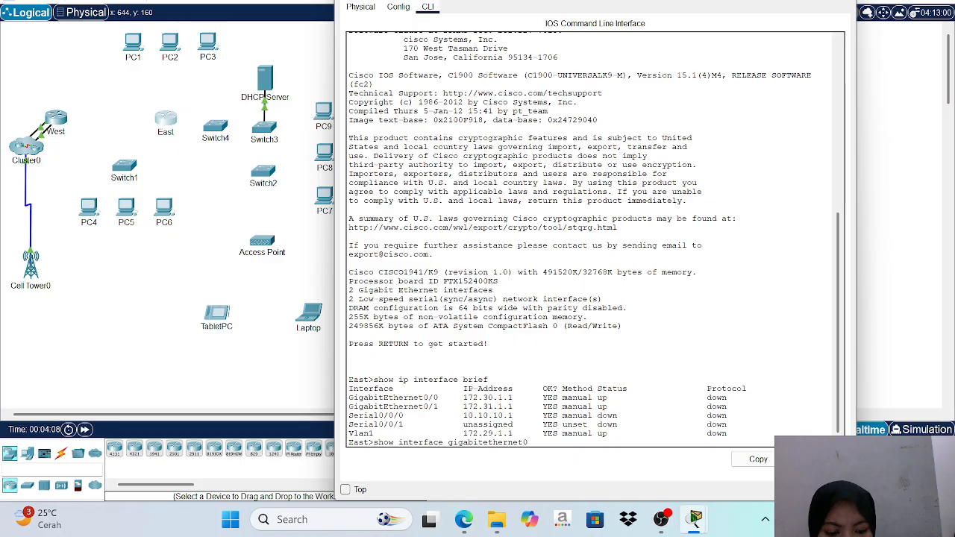
pyautogui.write('/0')
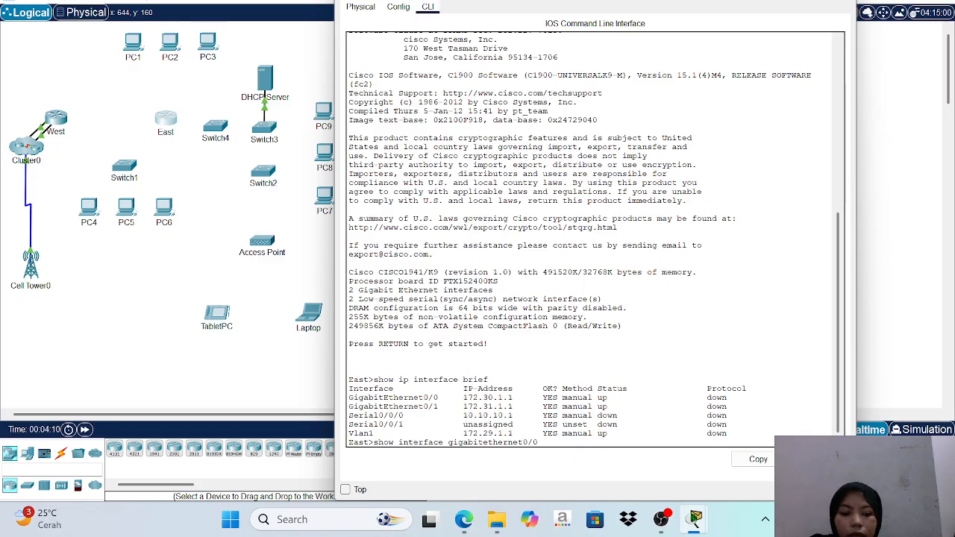
pyautogui.press('Return')
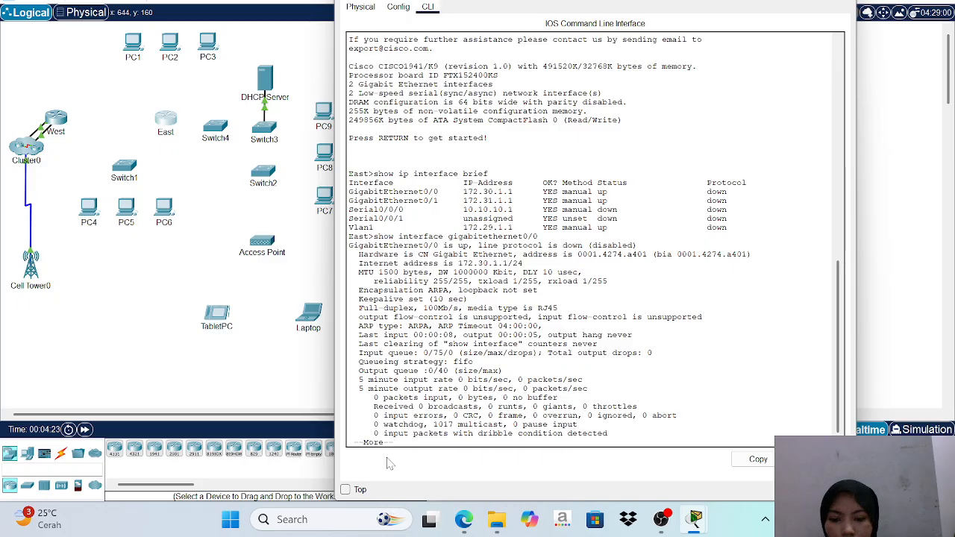
pyautogui.press('q')
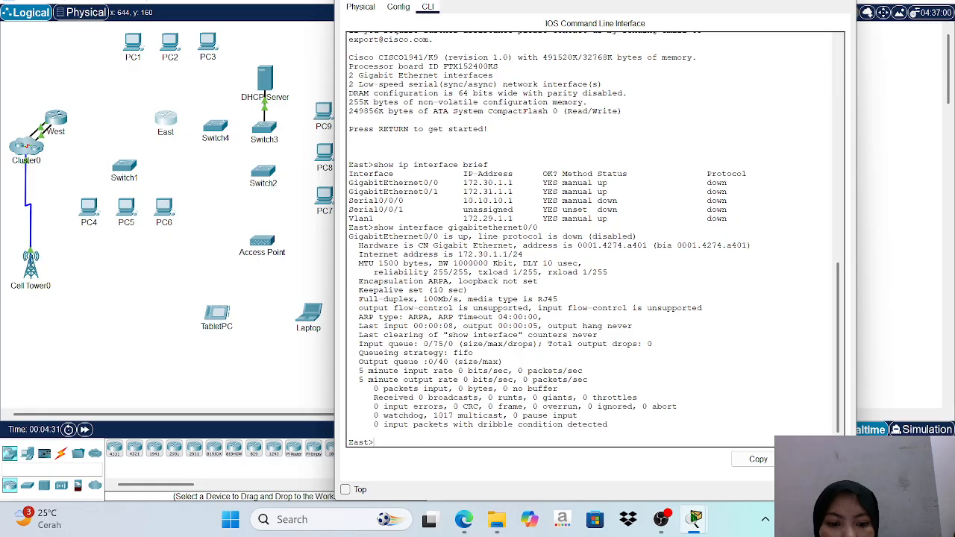
# Check the default bandwidth of East's serial interface by running "show interface serial0/0/0"
pyautogui.press('Up')
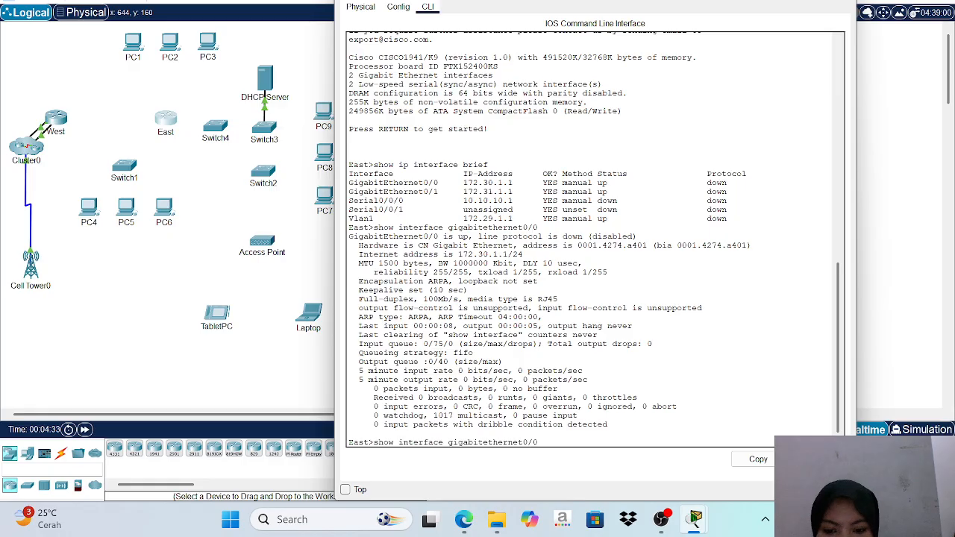
pyautogui.press('BackSpace')
pyautogui.press('BackSpace')
pyautogui.press('BackSpace')
pyautogui.press('BackSpace')
pyautogui.press('BackSpace')
pyautogui.press('BackSpace')
pyautogui.press('BackSpace')
pyautogui.press('BackSpace')
pyautogui.press('BackSpace')
pyautogui.press('BackSpace')
pyautogui.press('BackSpace')
pyautogui.press('BackSpace')
pyautogui.press('BackSpace')
pyautogui.press('BackSpace')
pyautogui.press('BackSpace')
pyautogui.press('BackSpace')
pyautogui.press('BackSpace')
pyautogui.press('BackSpace')
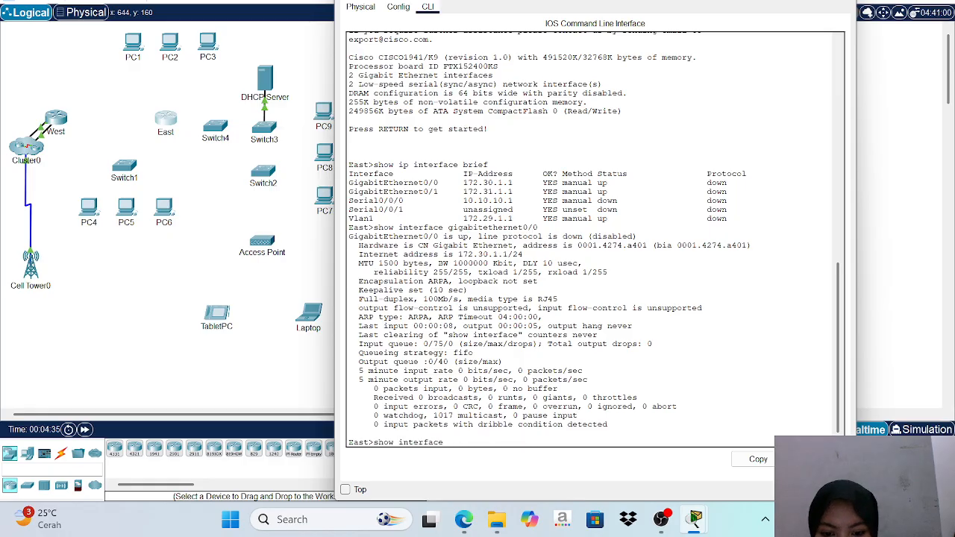
pyautogui.write('seria')
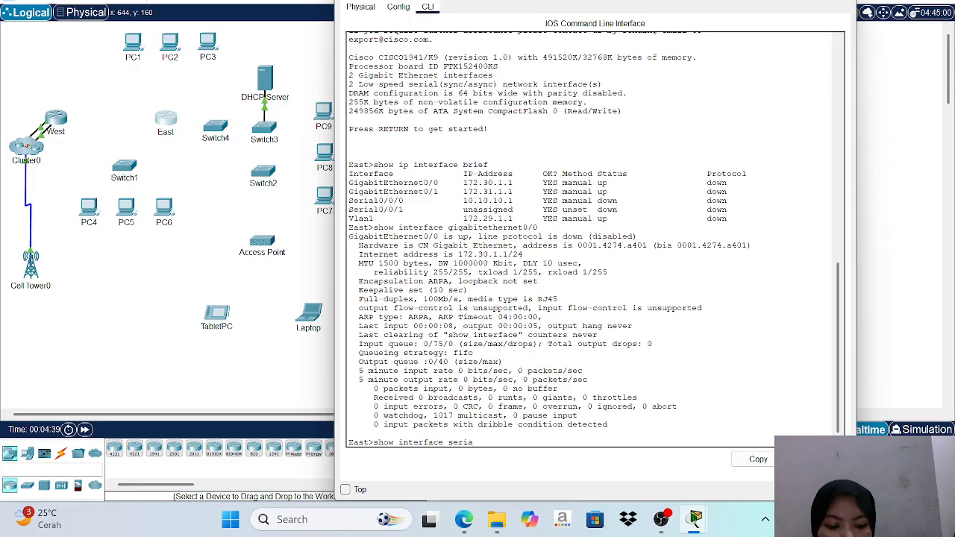
pyautogui.write('l0/0/0')
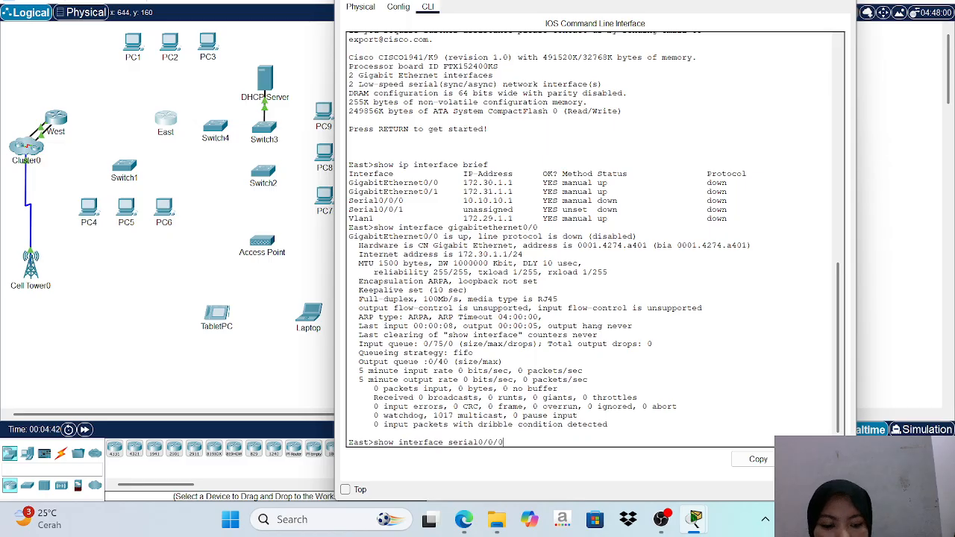
pyautogui.press('Return')
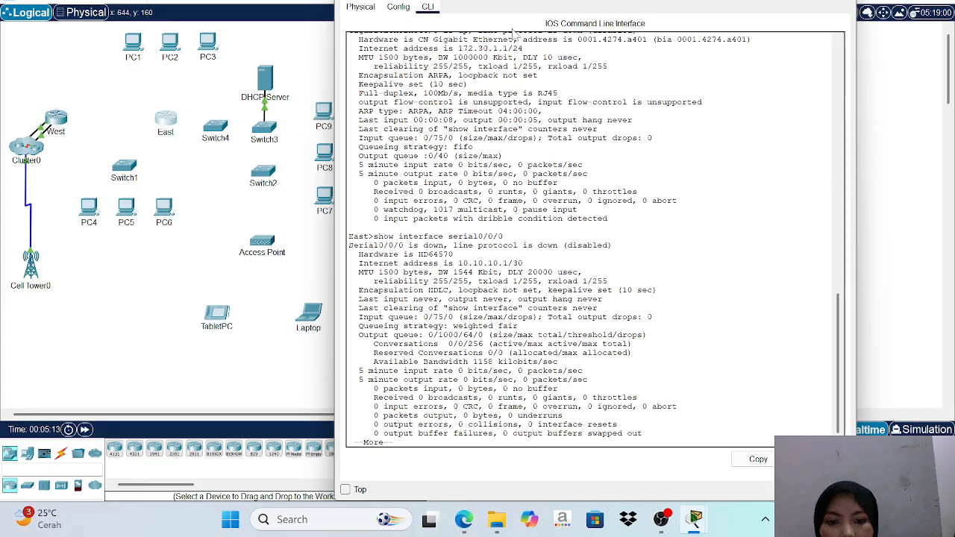
# Select the HWIC-4ESW module in East's physical view and switch off the router's power
pyautogui.click(361, 7)
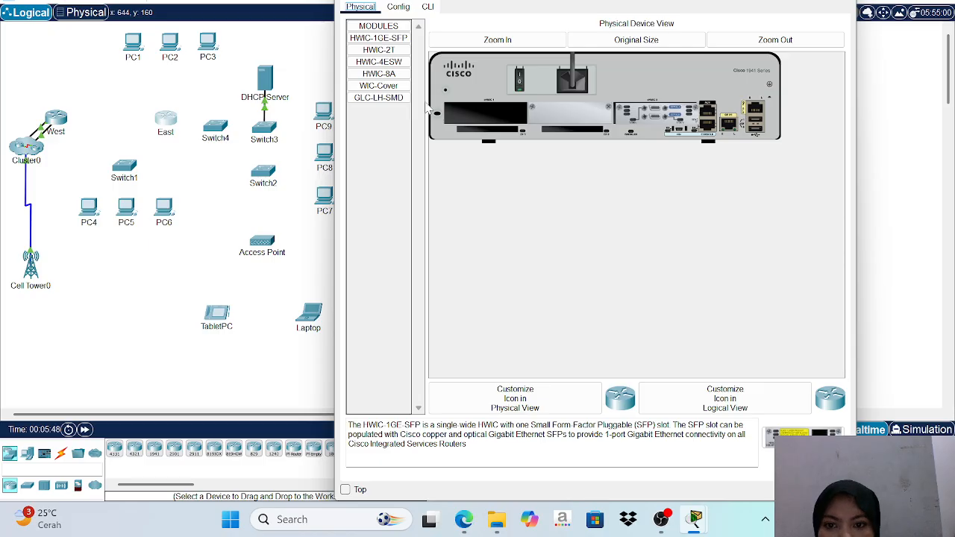
pyautogui.click(387, 63)
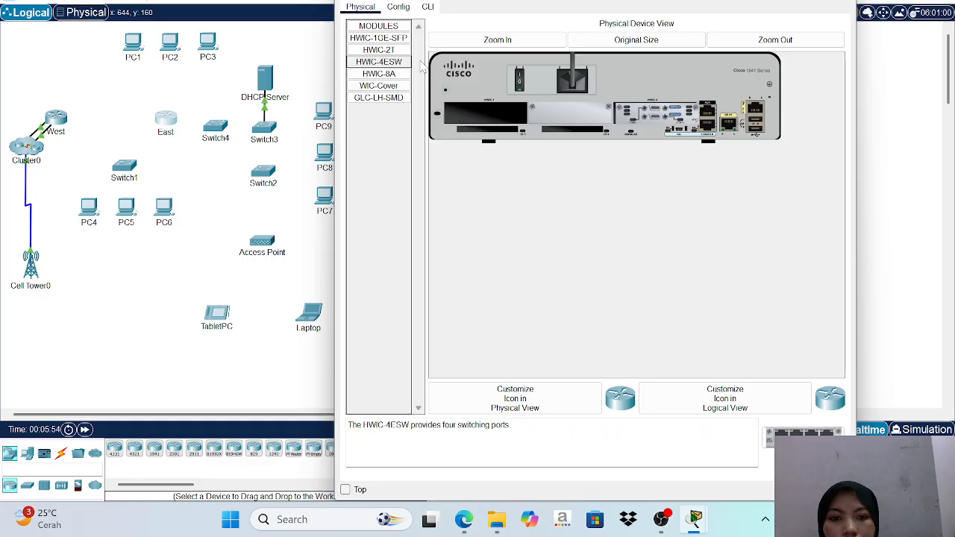
pyautogui.click(521, 87)
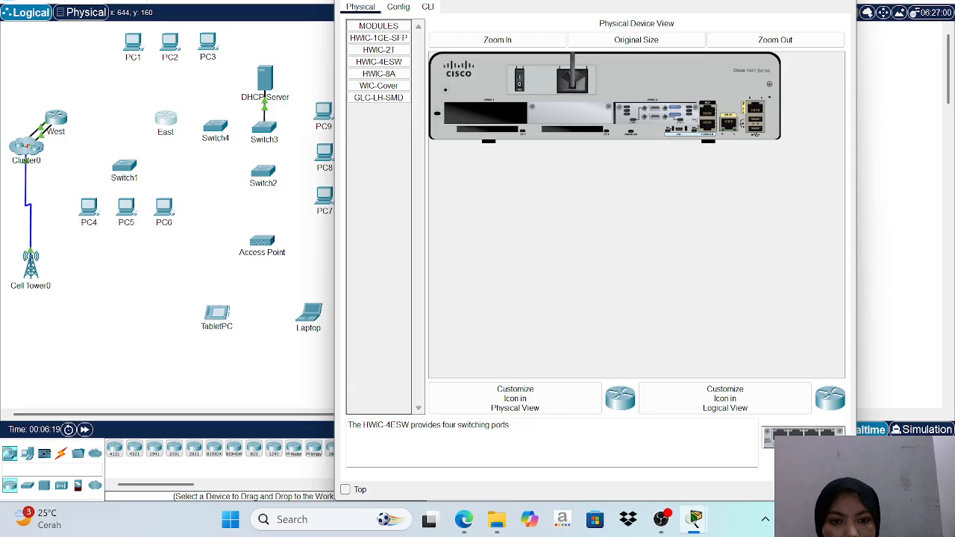
# Install the HWIC-4ESW module in East's empty slot and switch the router's power back on
pyautogui.moveTo(803, 434); pyautogui.dragTo(490, 121)
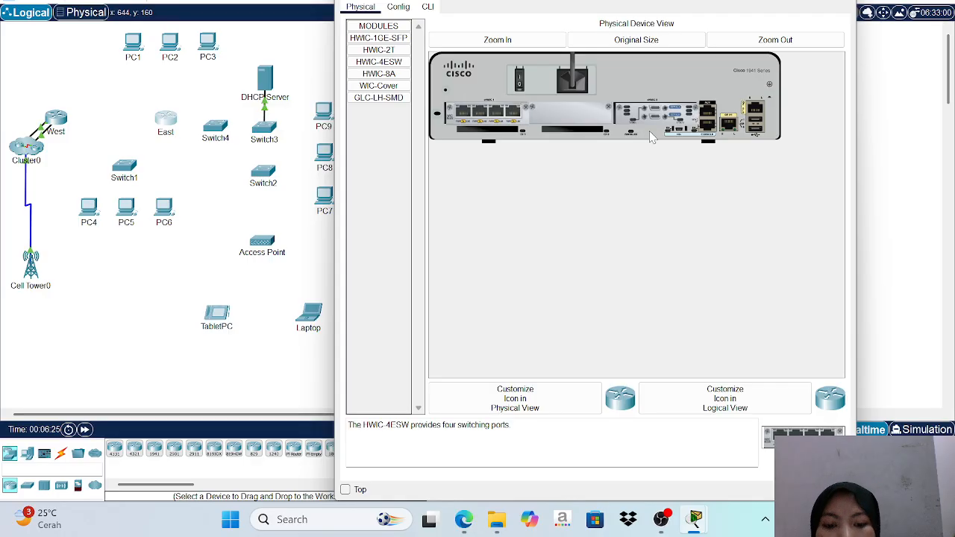
pyautogui.click(519, 85)
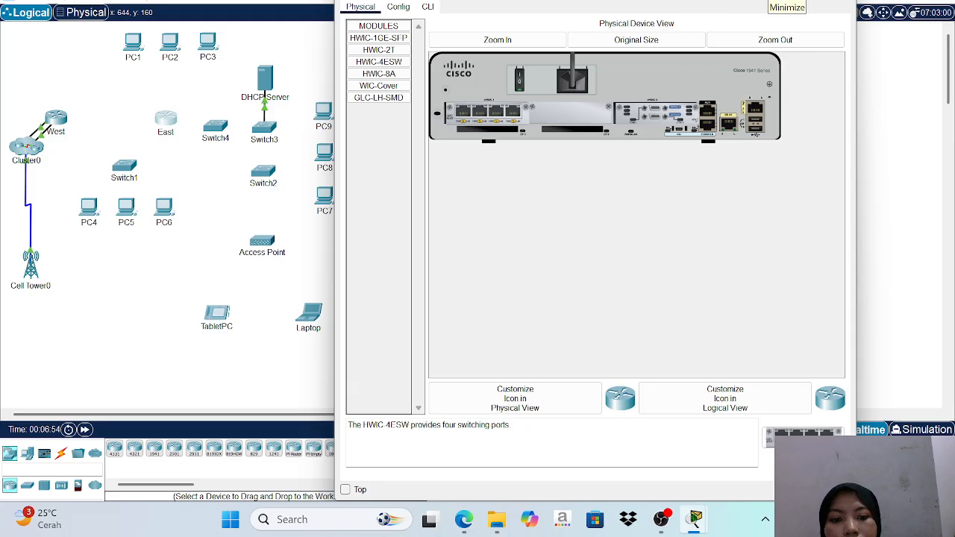
pyautogui.click(770, 0)
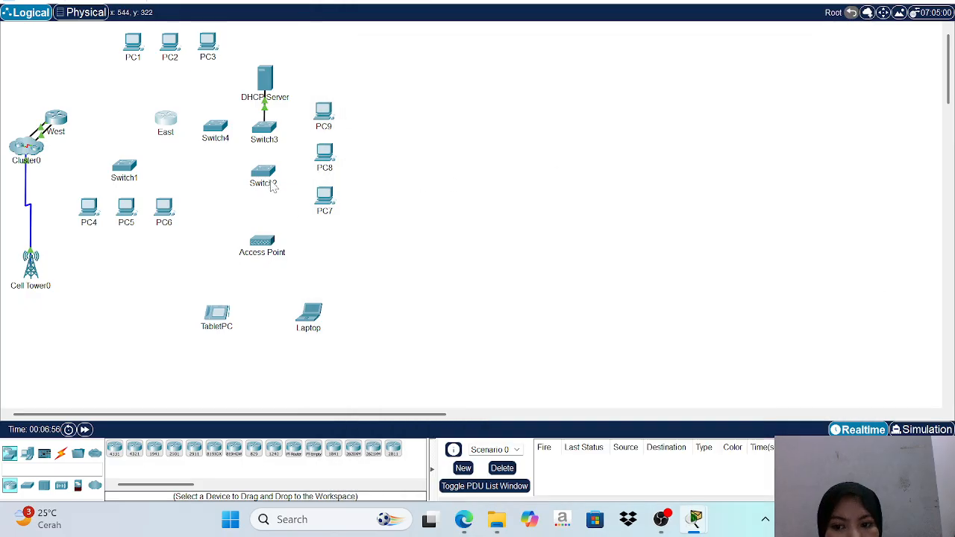
# Install a PT-SWITCH-NM-1FGE module in the empty slot of Switch2
pyautogui.click(270, 182)
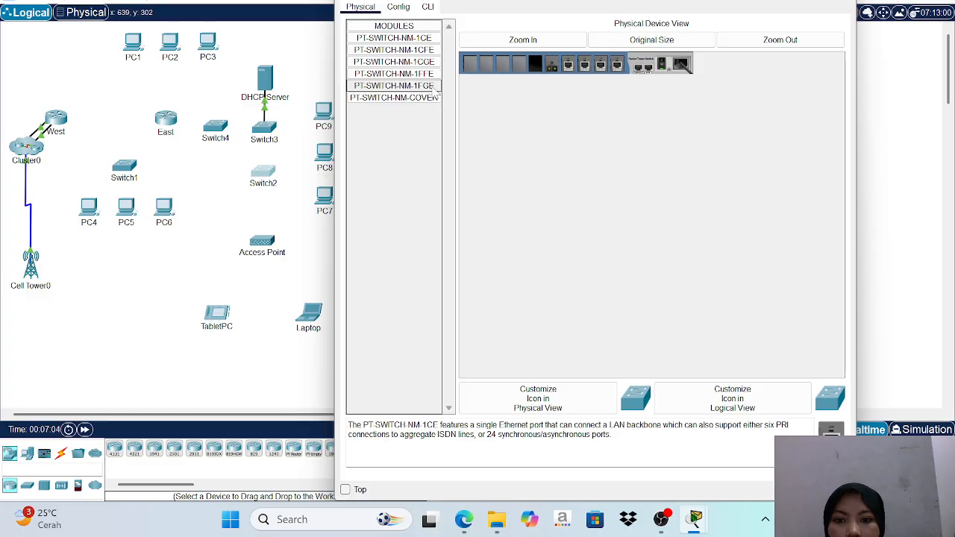
pyautogui.click(435, 88)
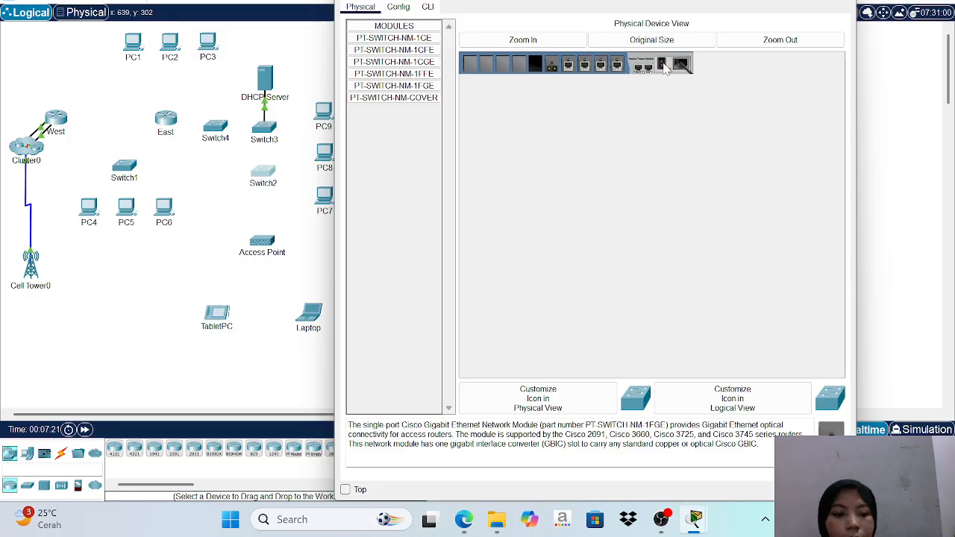
pyautogui.moveTo(830, 429); pyautogui.dragTo(542, 65)
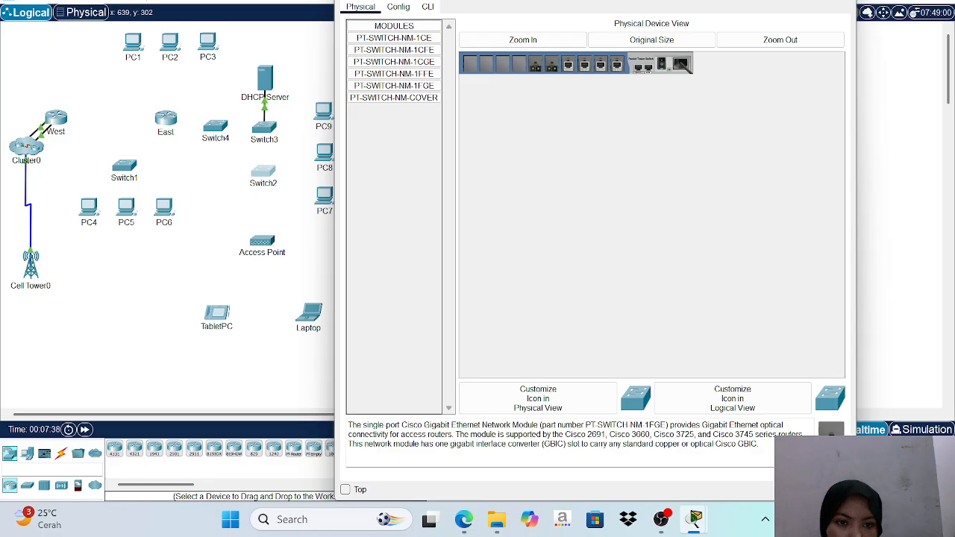
pyautogui.click(776, 0)
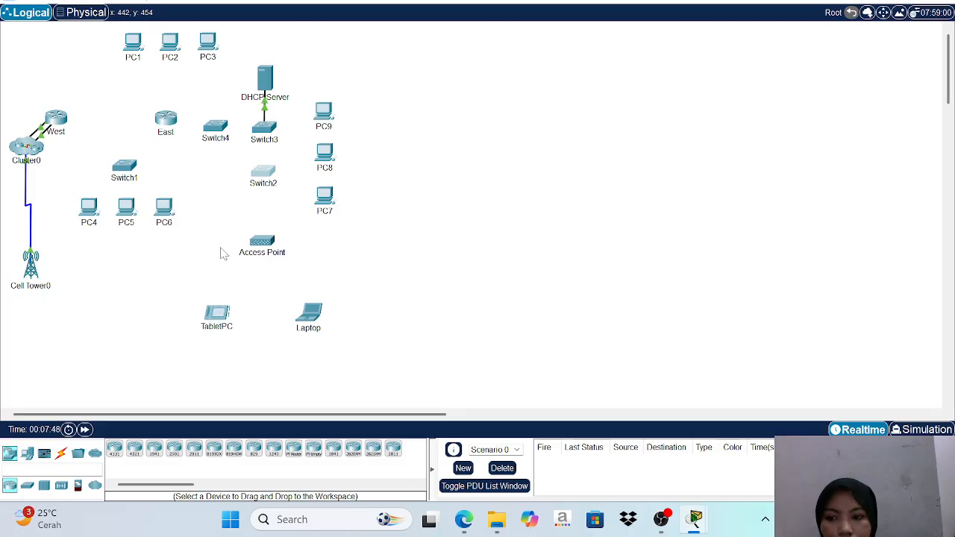
# List Switch2's interfaces by running "show ip interface brief" in its command line, and close the device window
pyautogui.click(267, 173)
pyautogui.click(426, 6)
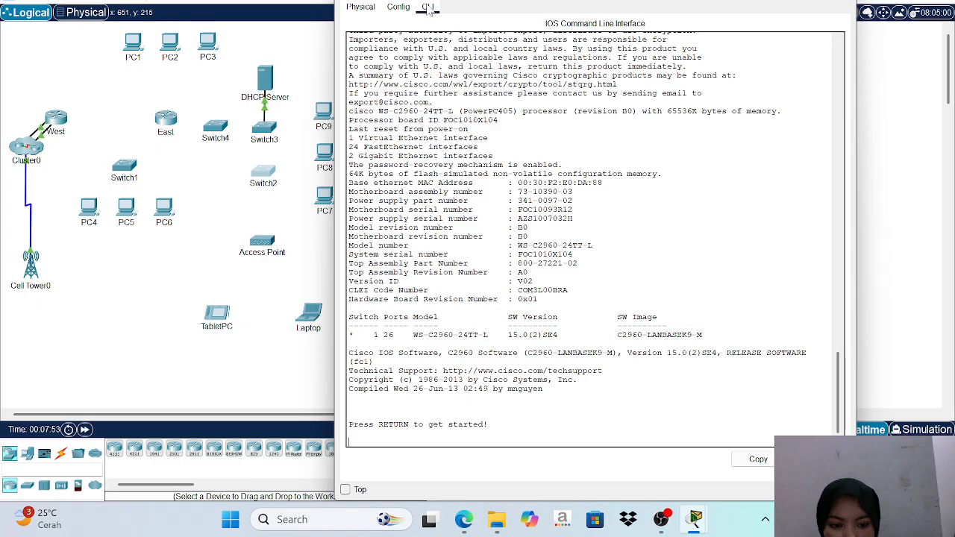
pyautogui.press('Return')
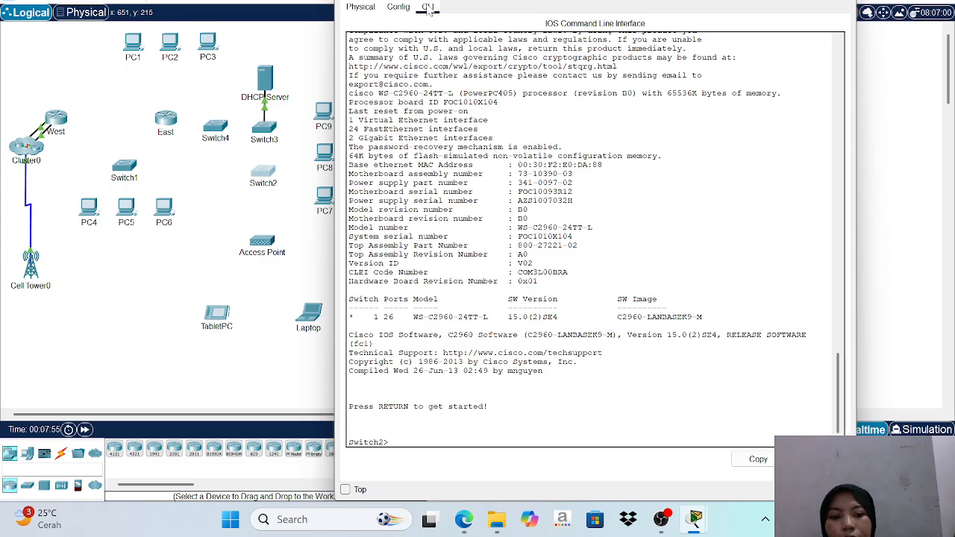
pyautogui.write('s')
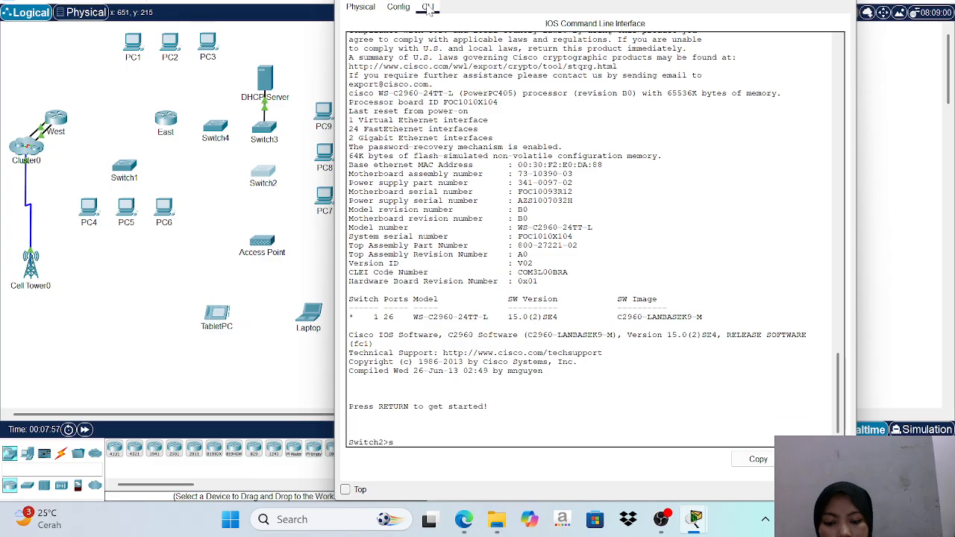
pyautogui.write('how ip')
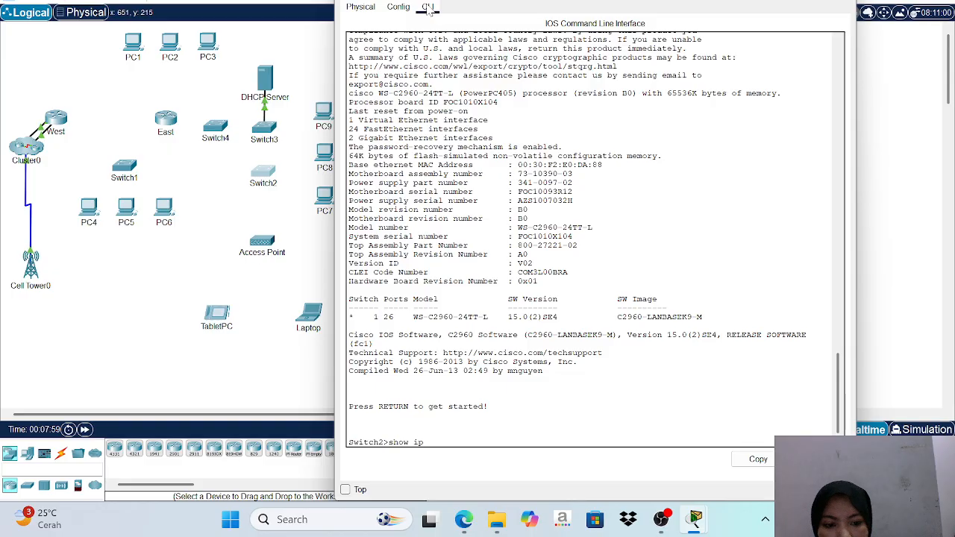
pyautogui.write(' in')
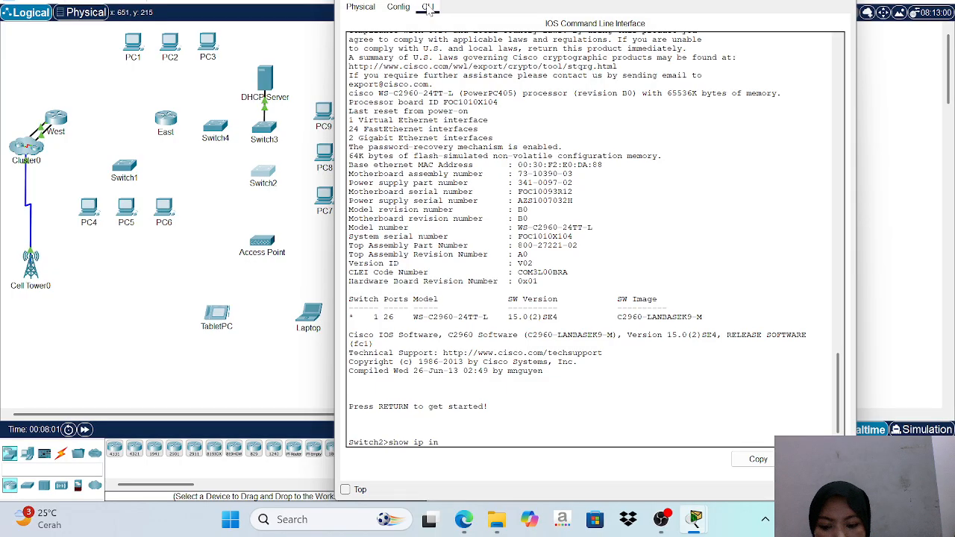
pyautogui.write('terface br')
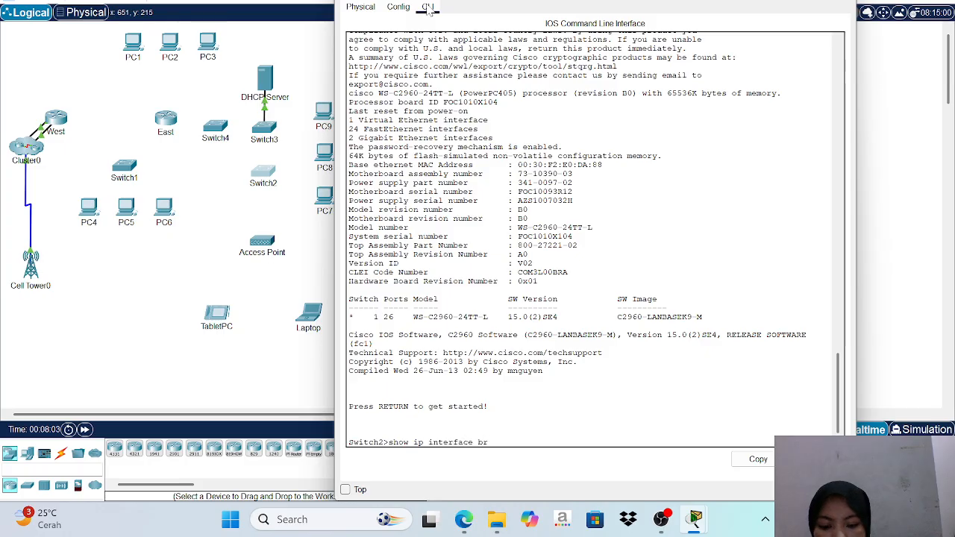
pyautogui.write('ief')
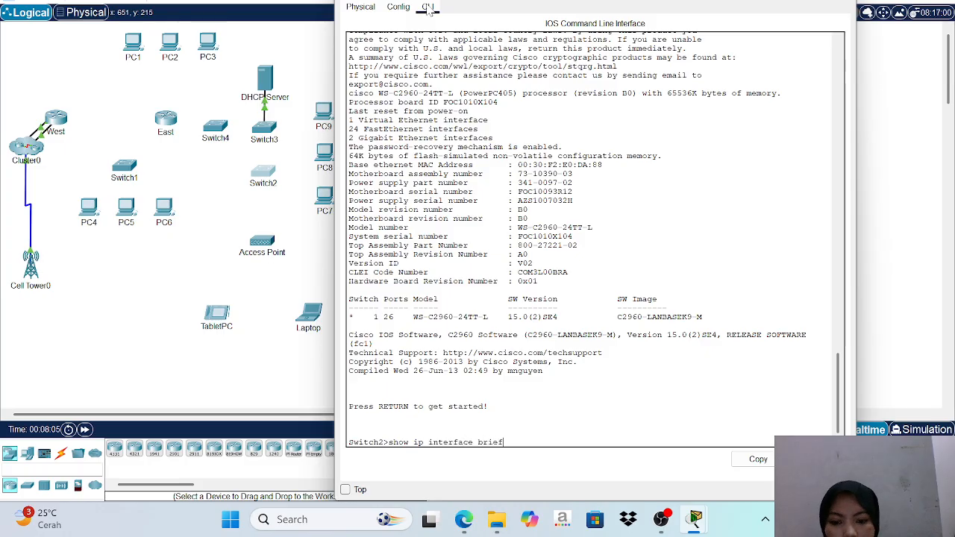
pyautogui.press('Return')
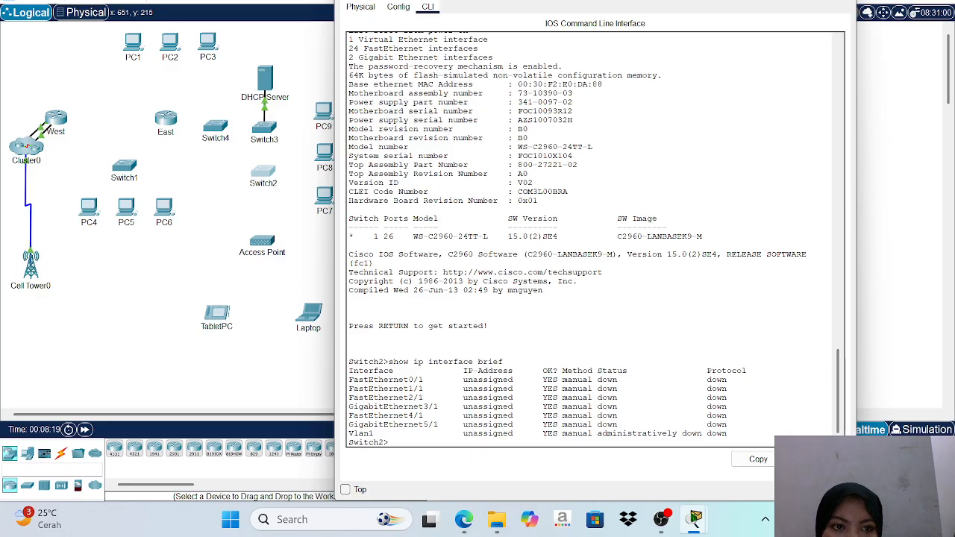
pyautogui.click(840, 0)
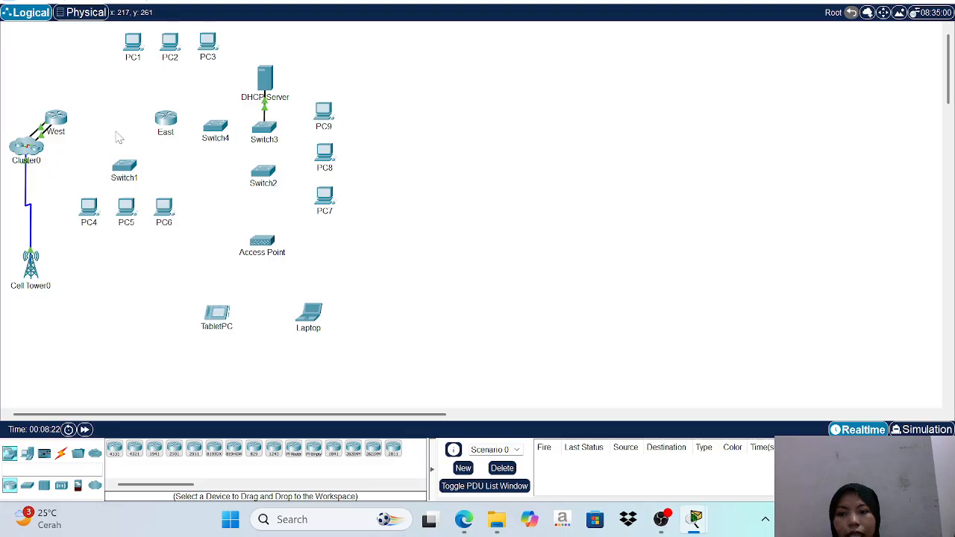
# Connect East's GigabitEthernet0/0 to Switch1's GigabitEthernet0/1 with a copper straight-through cable
pyautogui.click(62, 455)
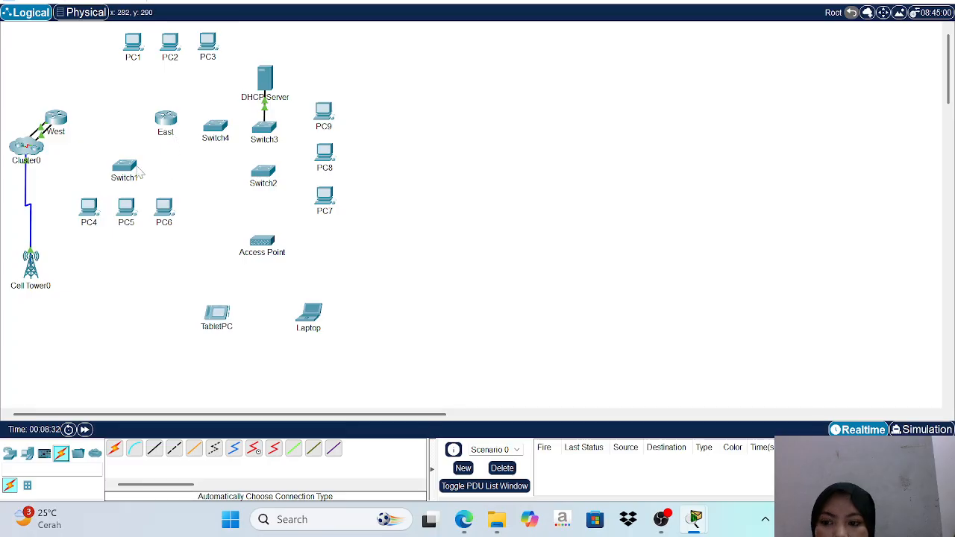
pyautogui.click(154, 449)
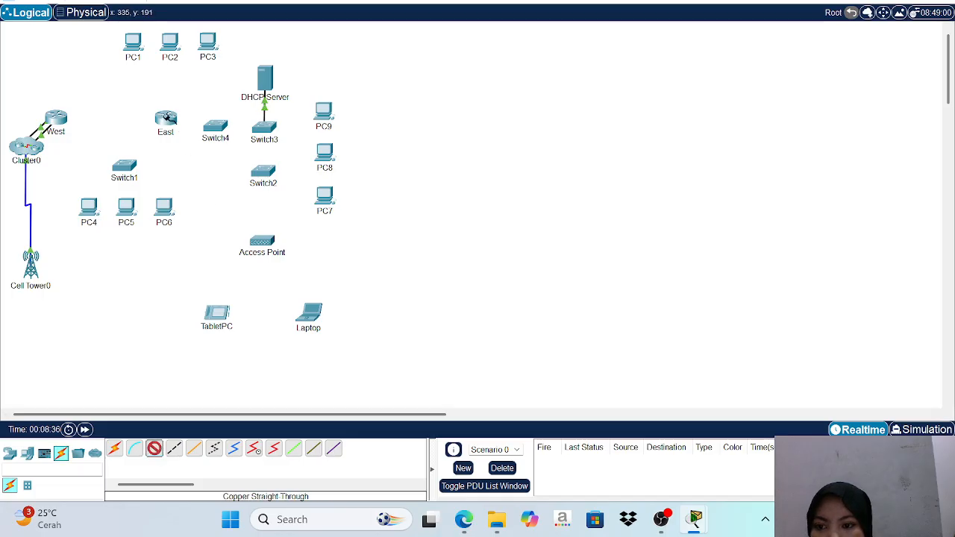
pyautogui.click(168, 119)
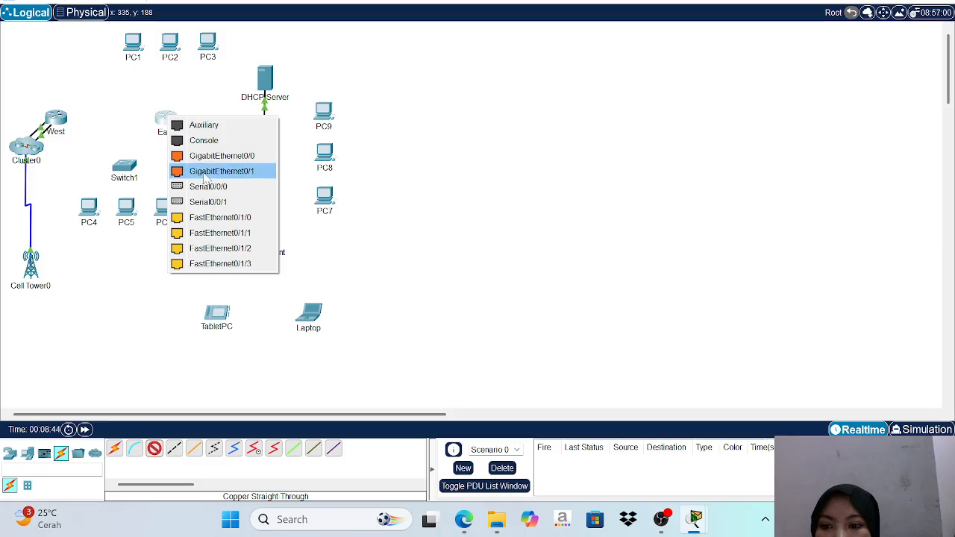
pyautogui.click(233, 161)
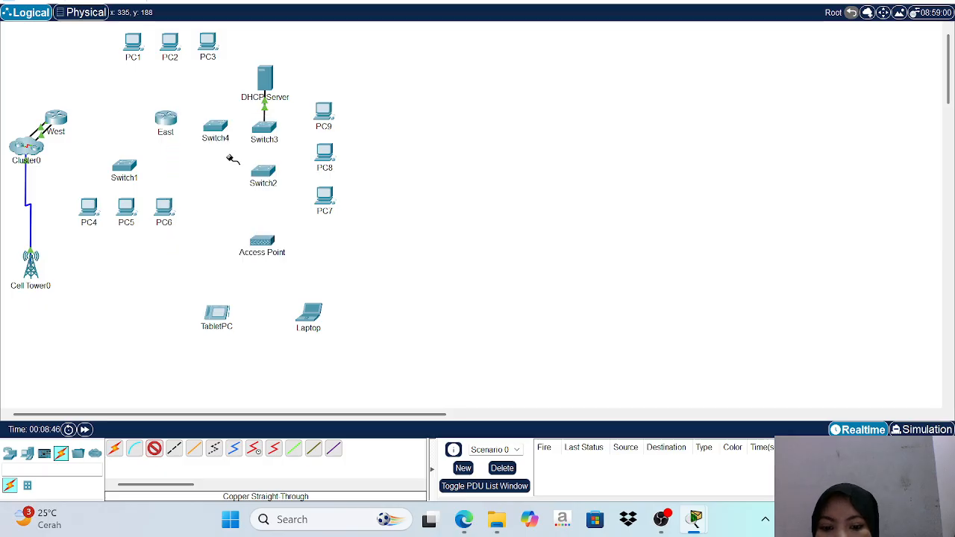
pyautogui.click(124, 166)
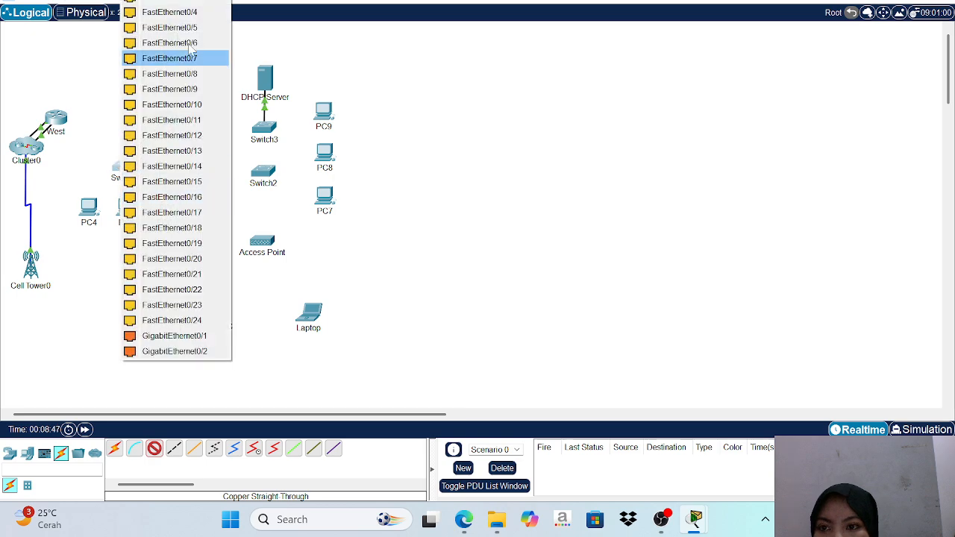
pyautogui.click(222, 336)
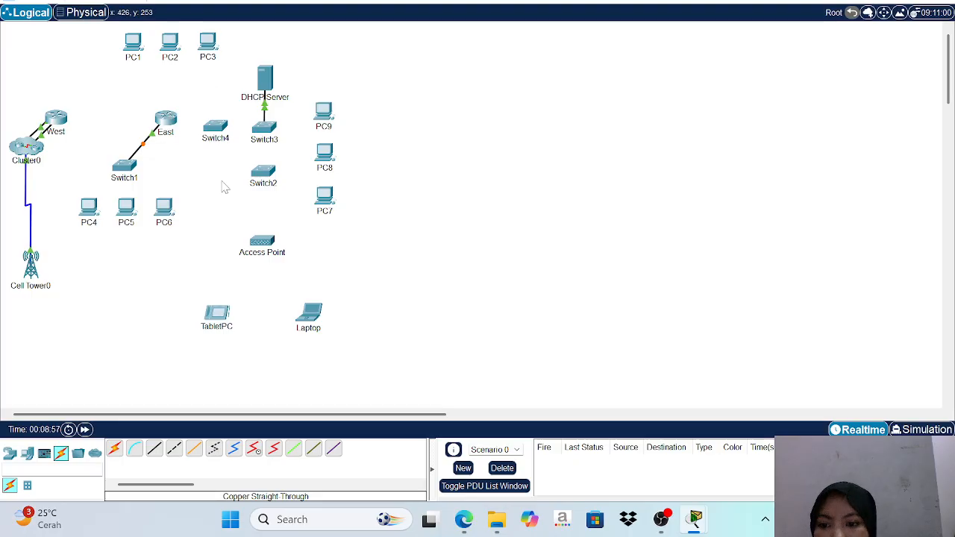
# Connect East's GigabitEthernet0/1 to Switch4's GigabitEthernet0/1 with a copper straight-through cable
pyautogui.click(154, 449)
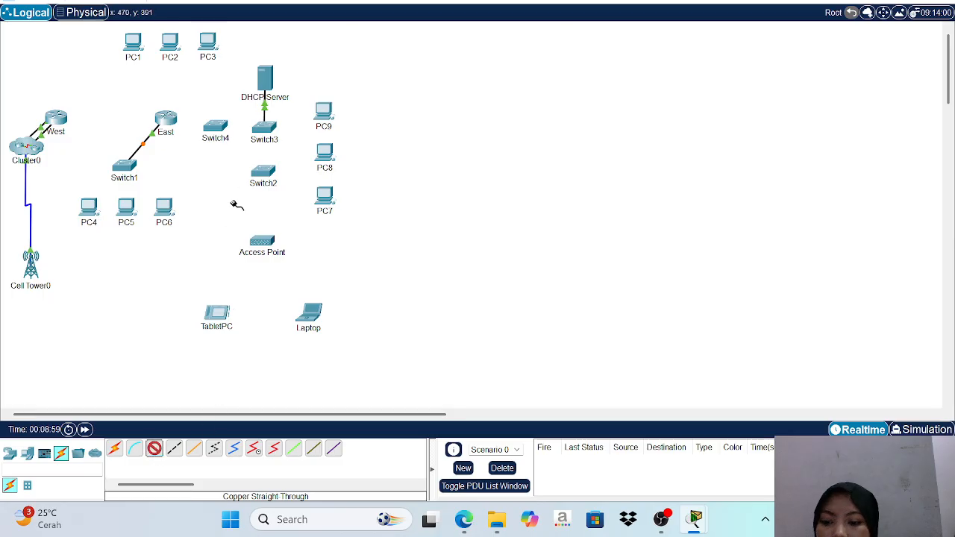
pyautogui.click(170, 121)
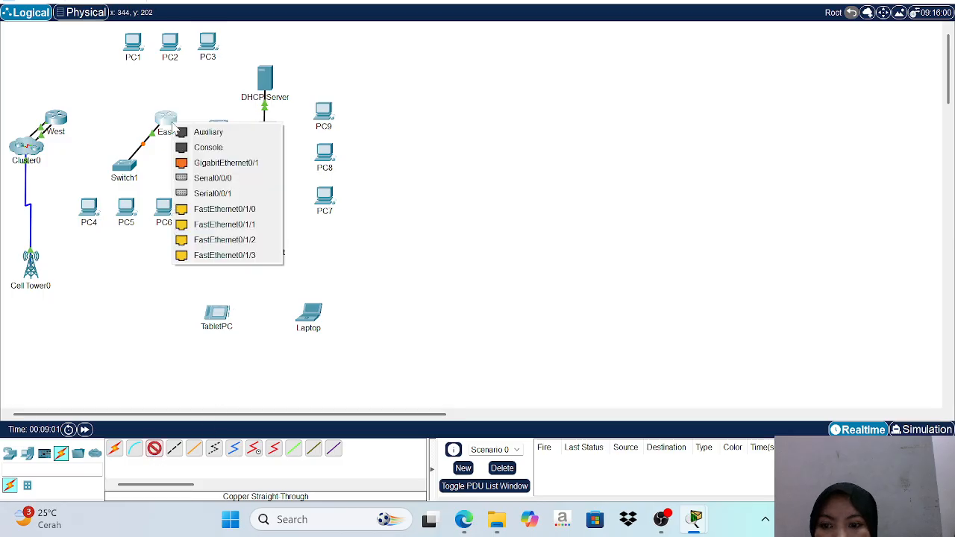
pyautogui.click(242, 163)
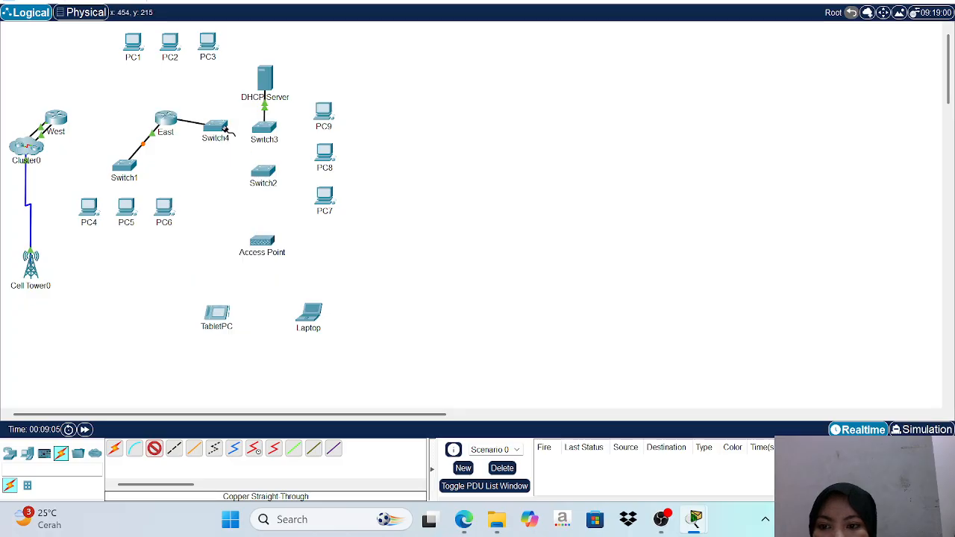
pyautogui.click(220, 132)
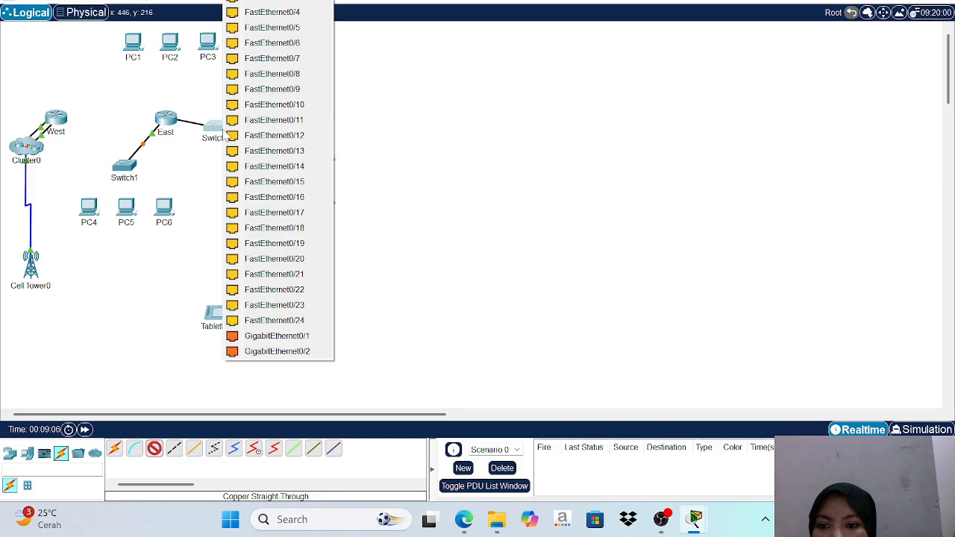
pyautogui.click(285, 336)
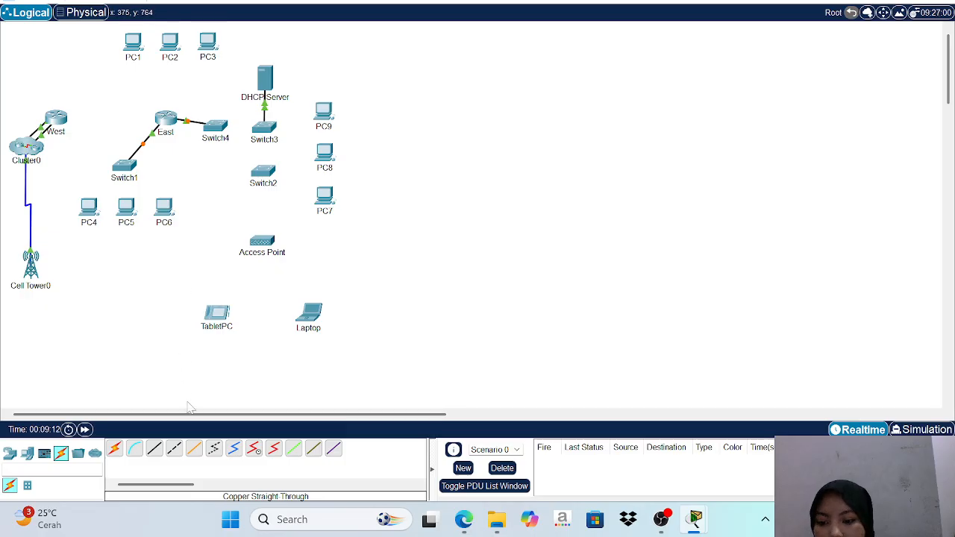
# Connect East's FastEthernet0/1/0 to PC1's FastEthernet0 with a copper straight-through cable
pyautogui.click(156, 449)
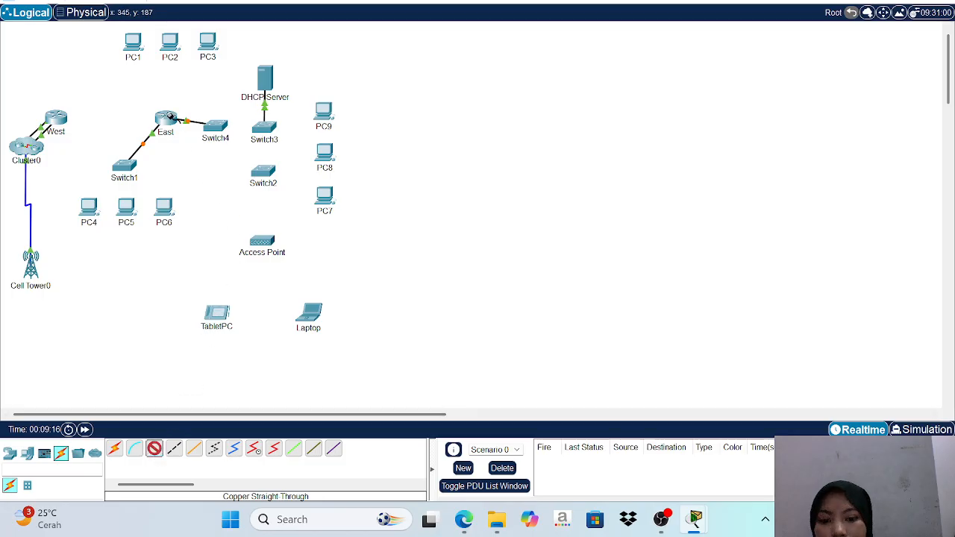
pyautogui.click(166, 120)
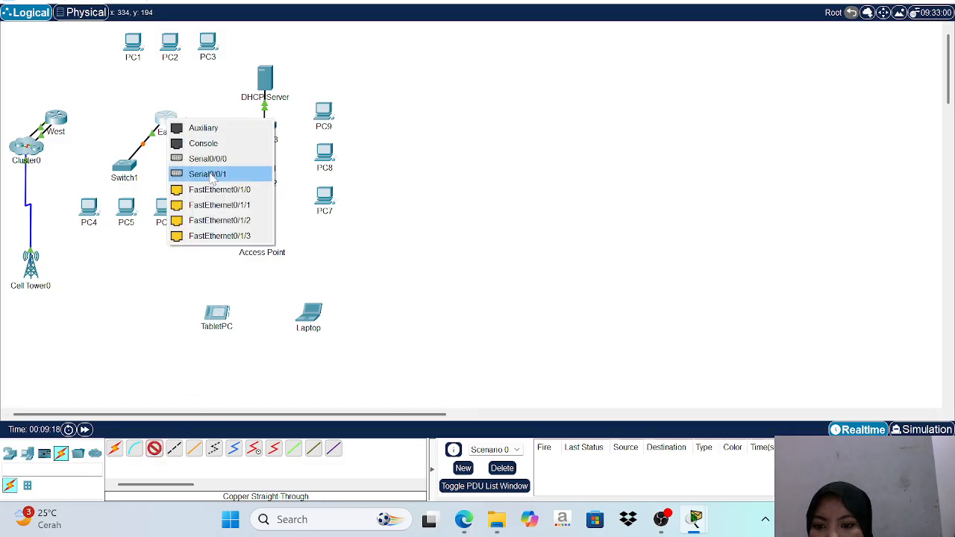
pyautogui.click(230, 190)
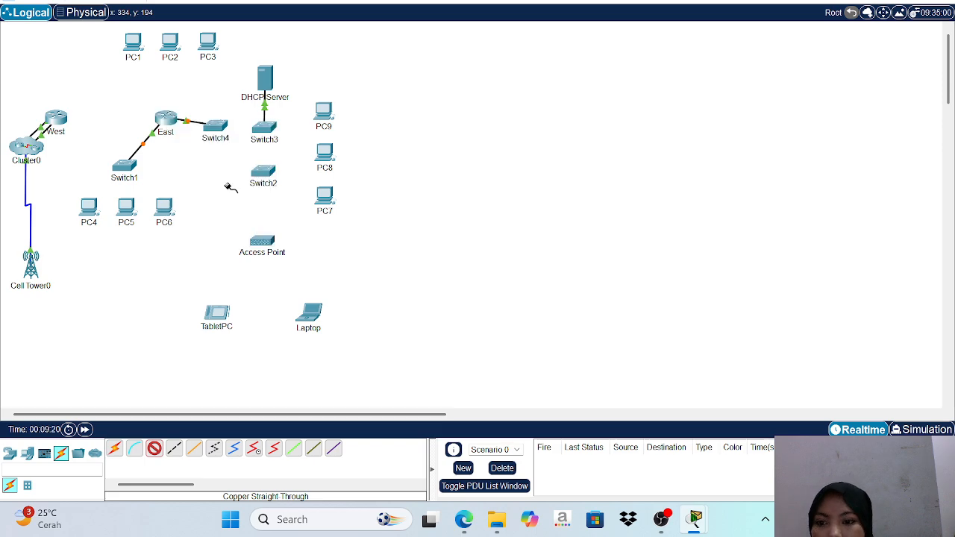
pyautogui.click(134, 45)
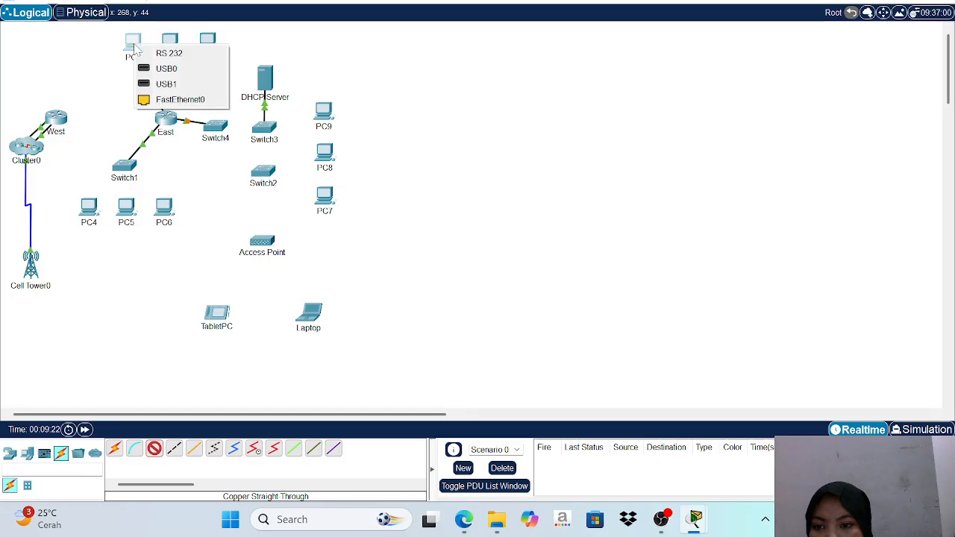
pyautogui.click(189, 99)
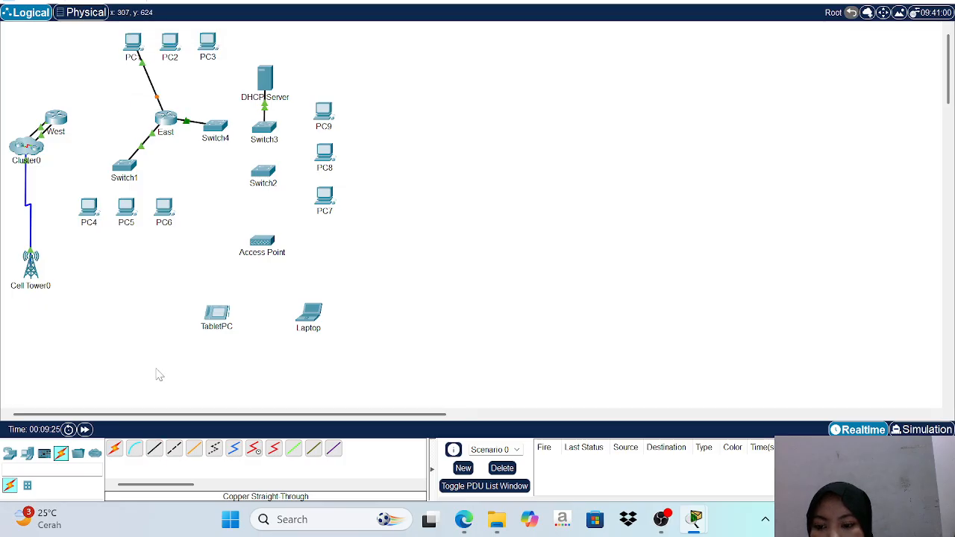
# Connect East's FastEthernet0/1/1 to PC2's FastEthernet0 with a copper straight-through cable
pyautogui.click(154, 448)
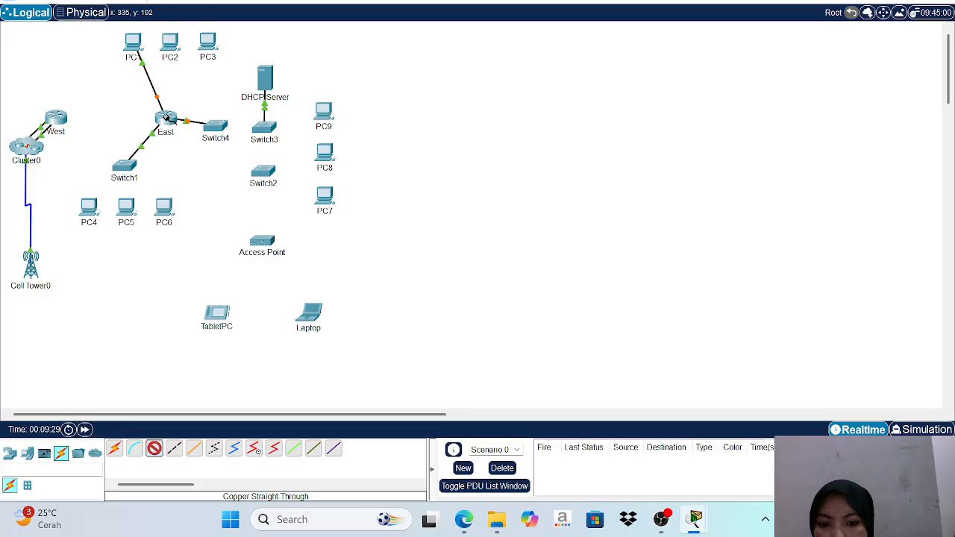
pyautogui.click(166, 118)
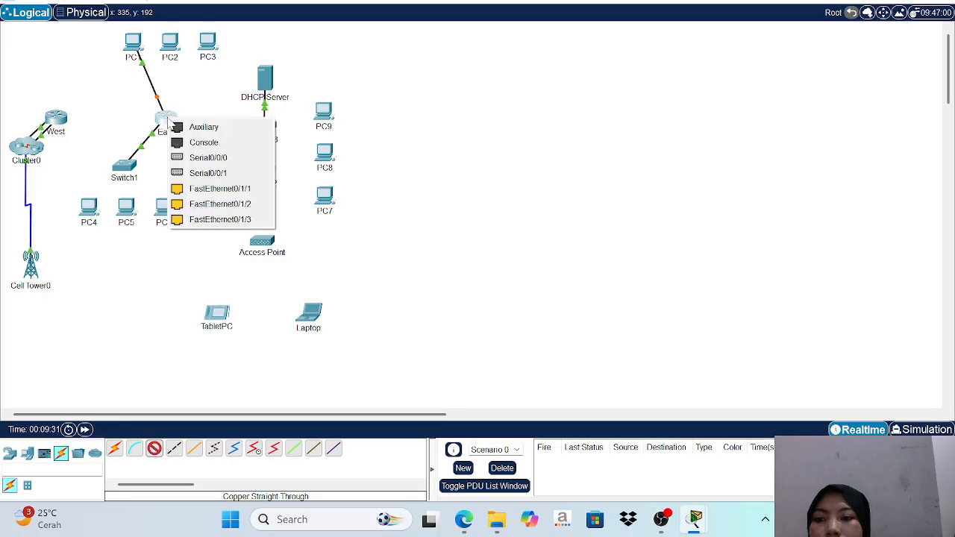
pyautogui.click(255, 195)
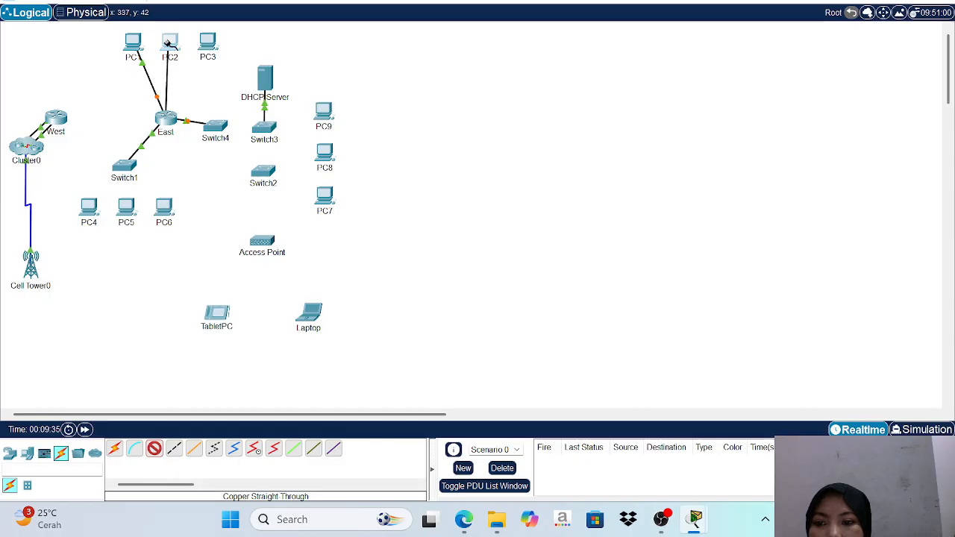
pyautogui.click(168, 43)
pyautogui.click(229, 97)
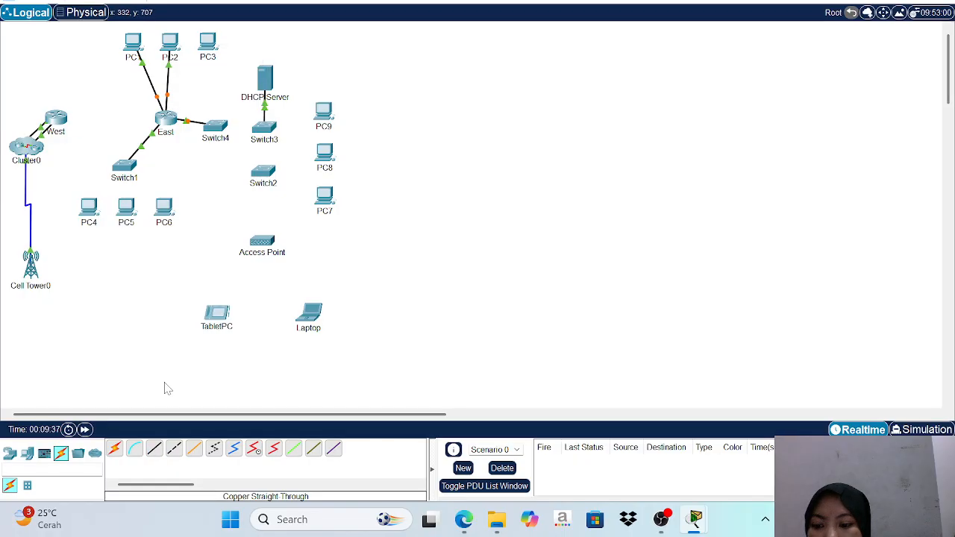
# Connect East's FastEthernet0/1/2 to PC3's FastEthernet0 with a copper straight-through cable
pyautogui.click(154, 448)
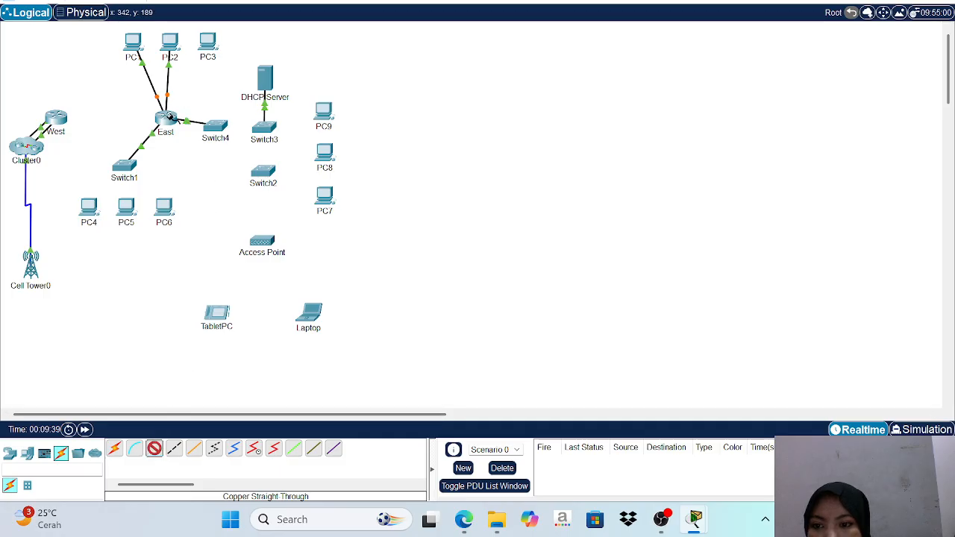
pyautogui.click(168, 119)
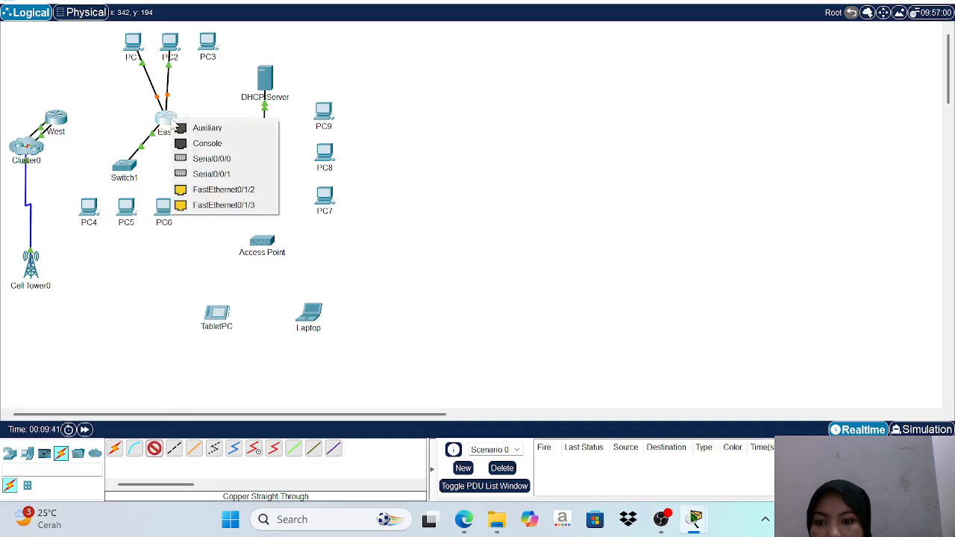
pyautogui.click(252, 189)
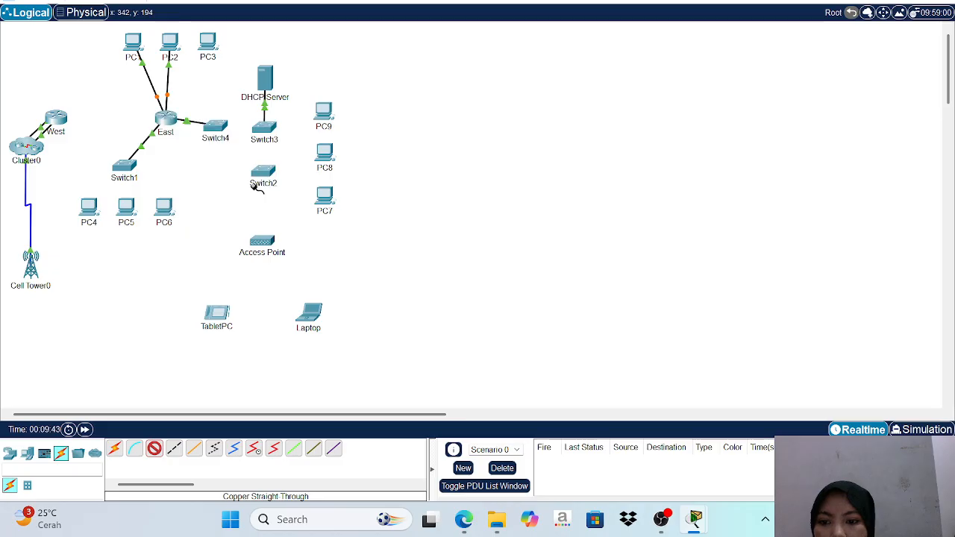
pyautogui.click(210, 45)
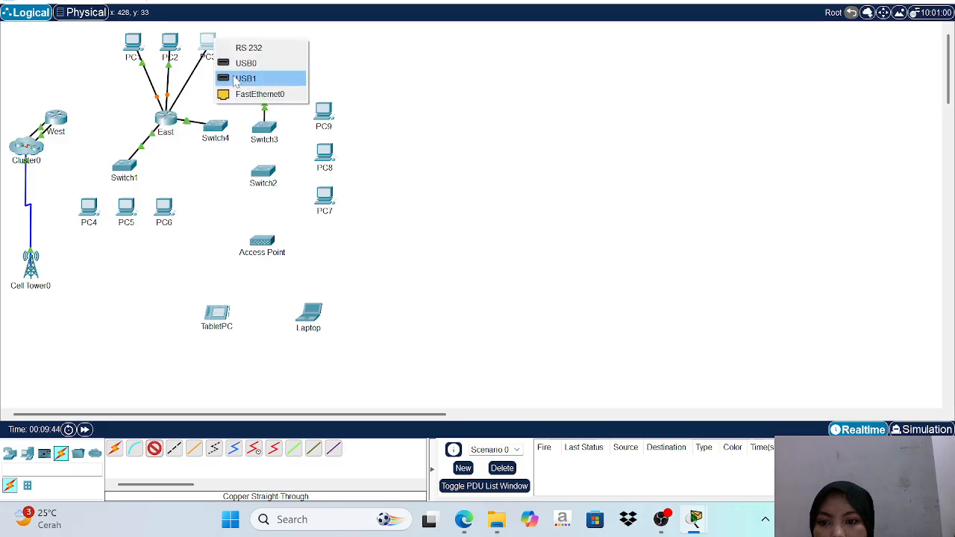
pyautogui.click(248, 95)
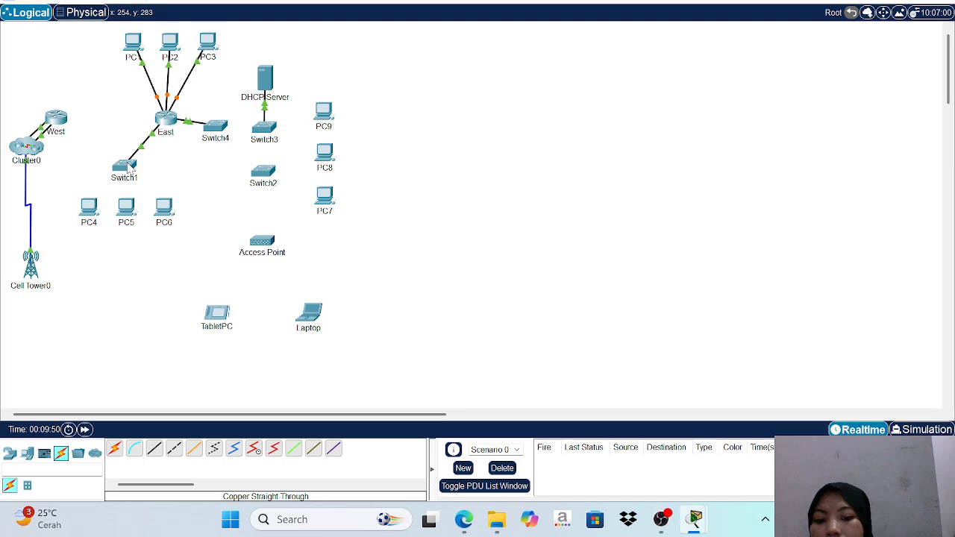
# Connect a FastEthernet port on Switch1 to PC4's FastEthernet0 with a copper straight-through cable
pyautogui.click(154, 449)
pyautogui.click(124, 167)
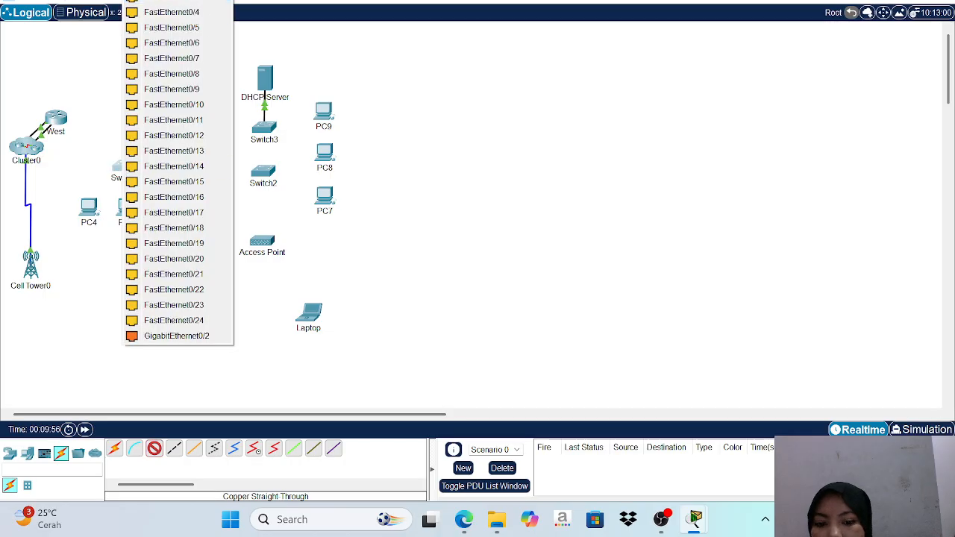
pyautogui.click(157, 2)
pyautogui.click(91, 214)
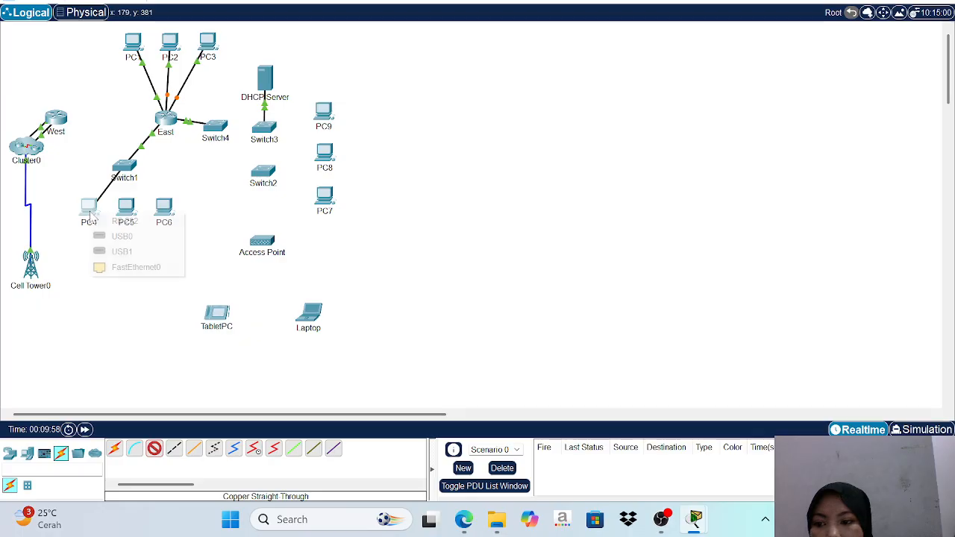
pyautogui.click(151, 269)
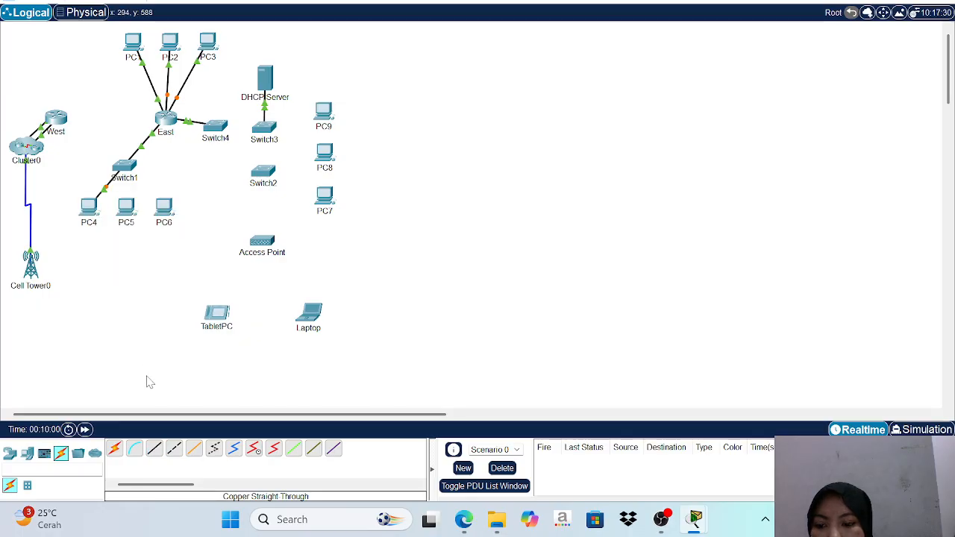
# Connect another FastEthernet port on Switch1 to PC5's FastEthernet0 with a copper straight-through cable
pyautogui.click(155, 447)
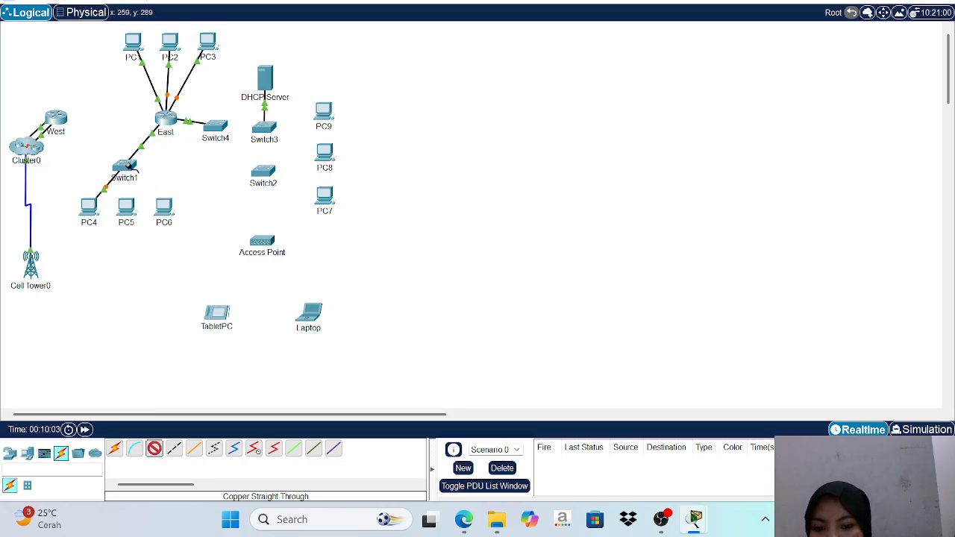
pyautogui.click(132, 168)
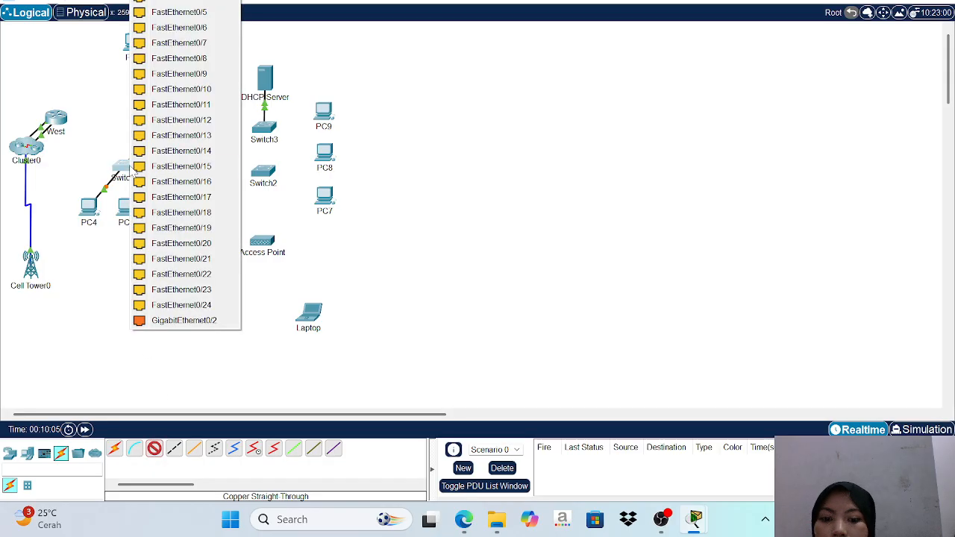
pyautogui.click(179, 74)
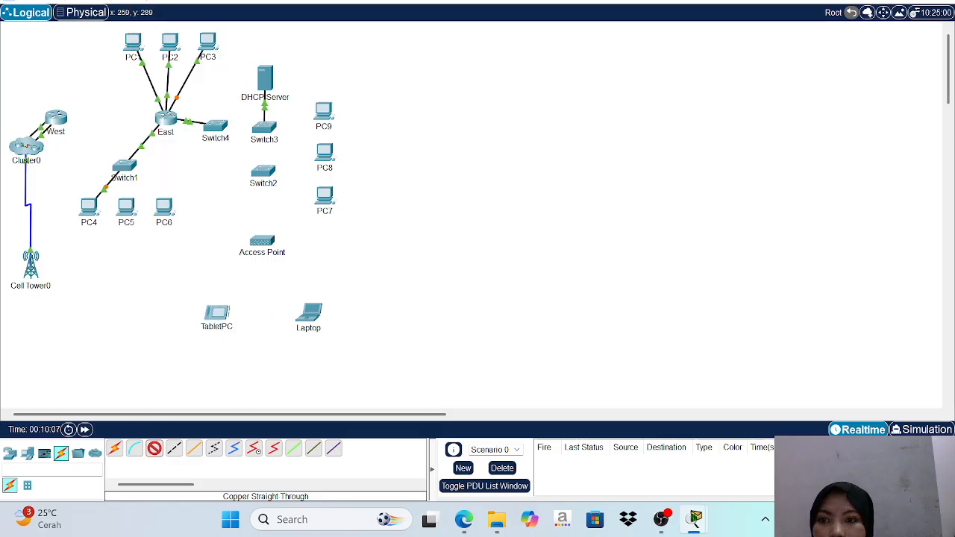
pyautogui.click(128, 209)
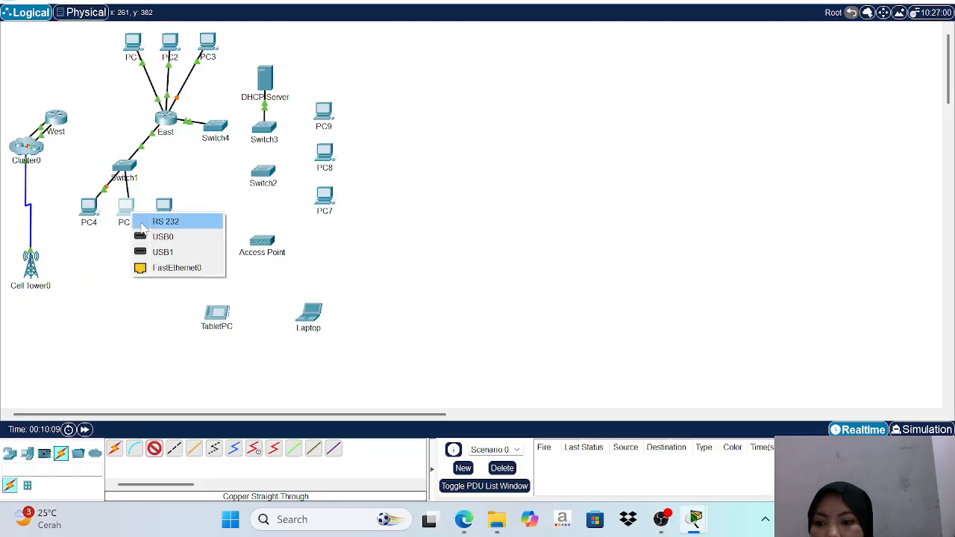
pyautogui.click(177, 270)
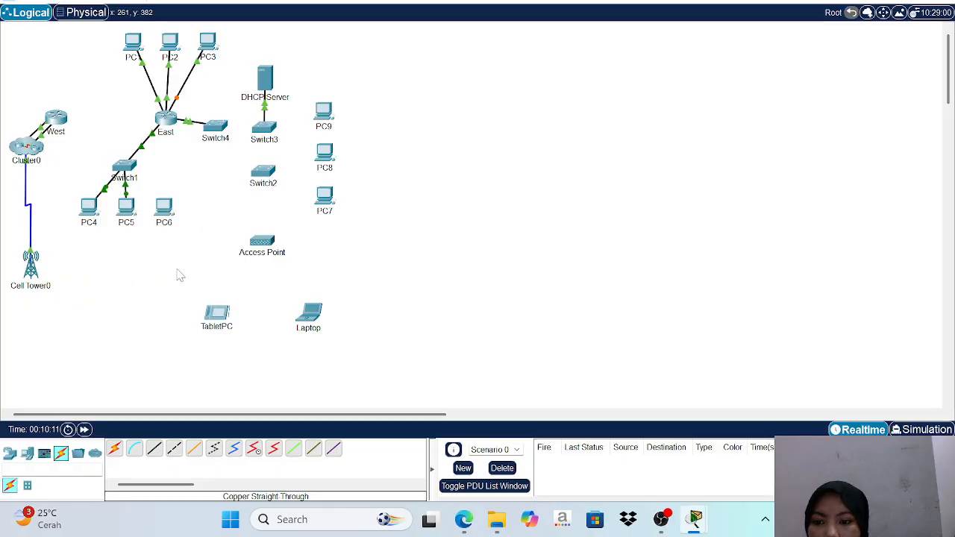
# Connect a free FastEthernet port on Switch1 to PC6's FastEthernet0 with a copper straight-through cable
pyautogui.click(154, 448)
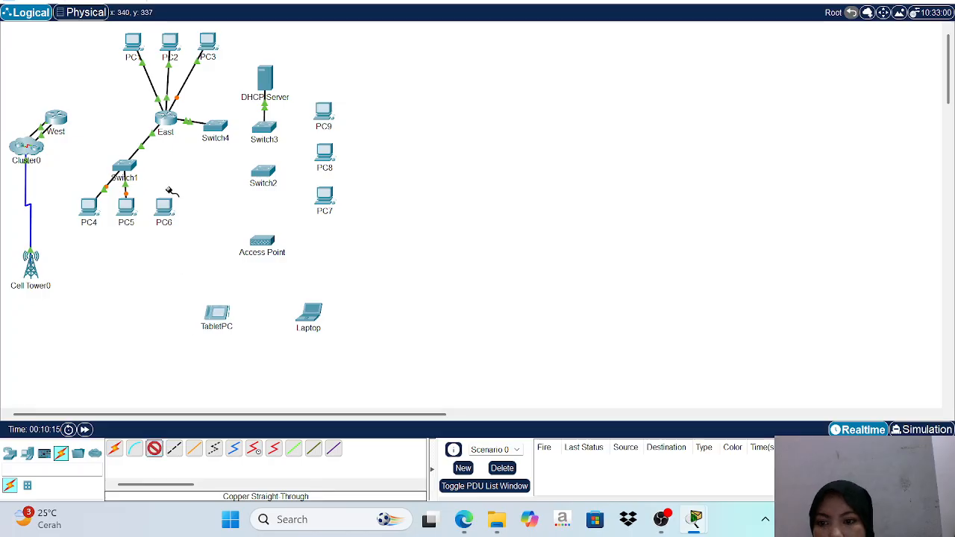
pyautogui.click(124, 166)
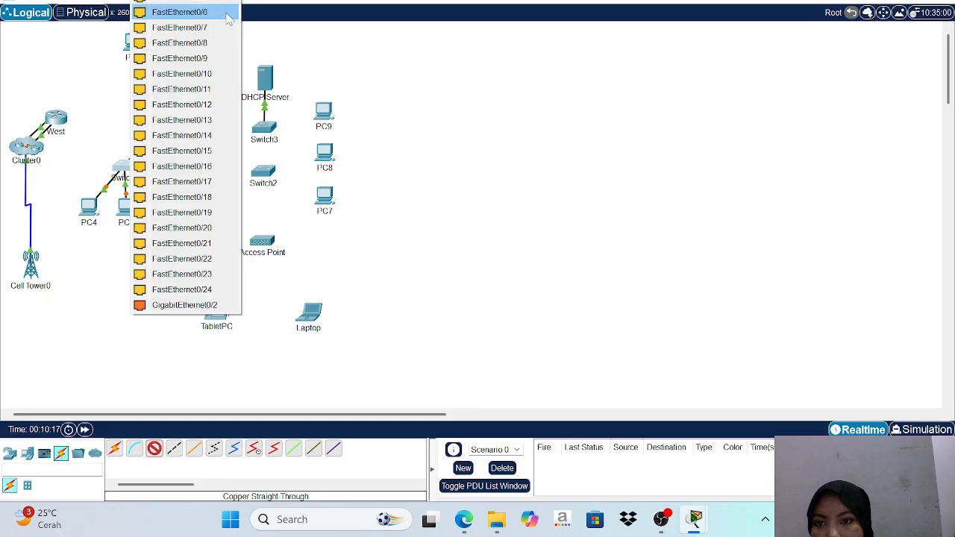
pyautogui.click(179, 3)
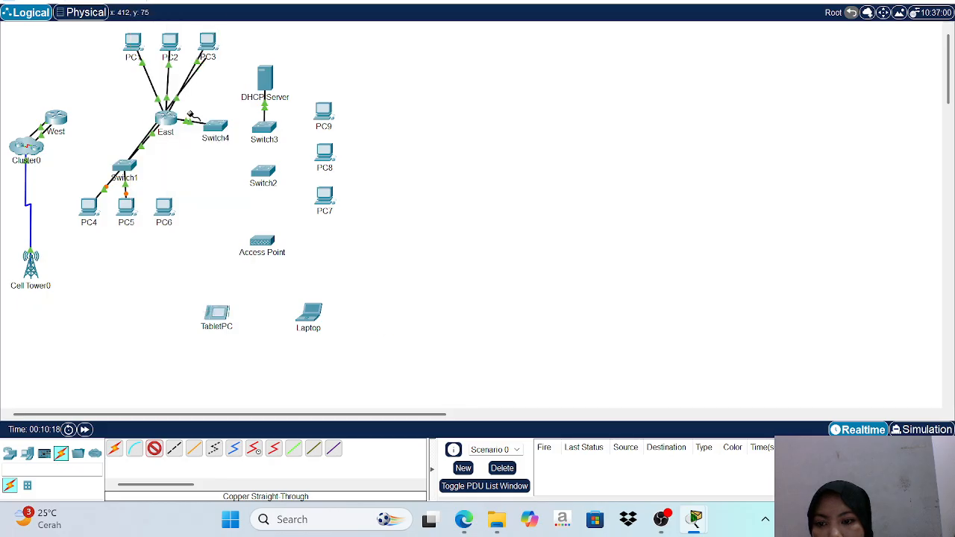
pyautogui.click(172, 216)
pyautogui.click(224, 267)
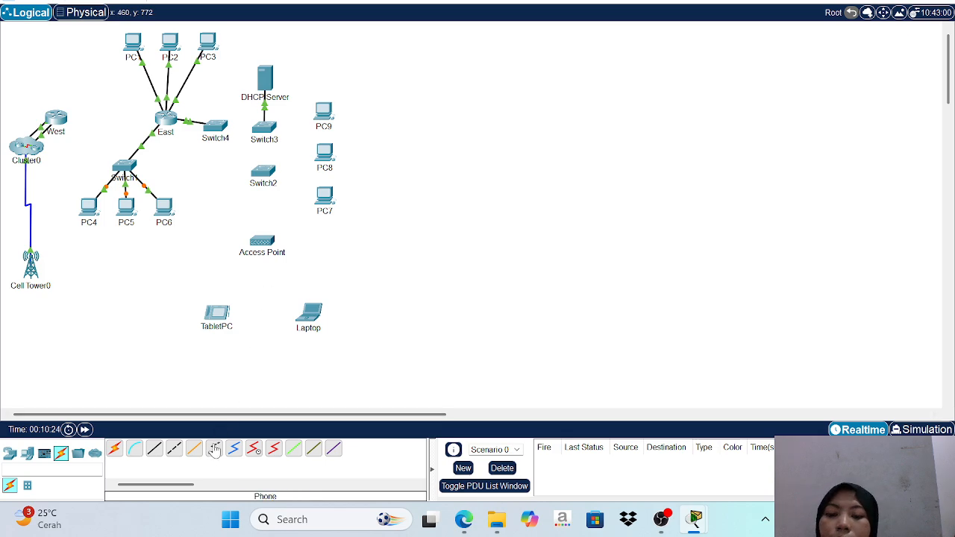
pyautogui.click(173, 449)
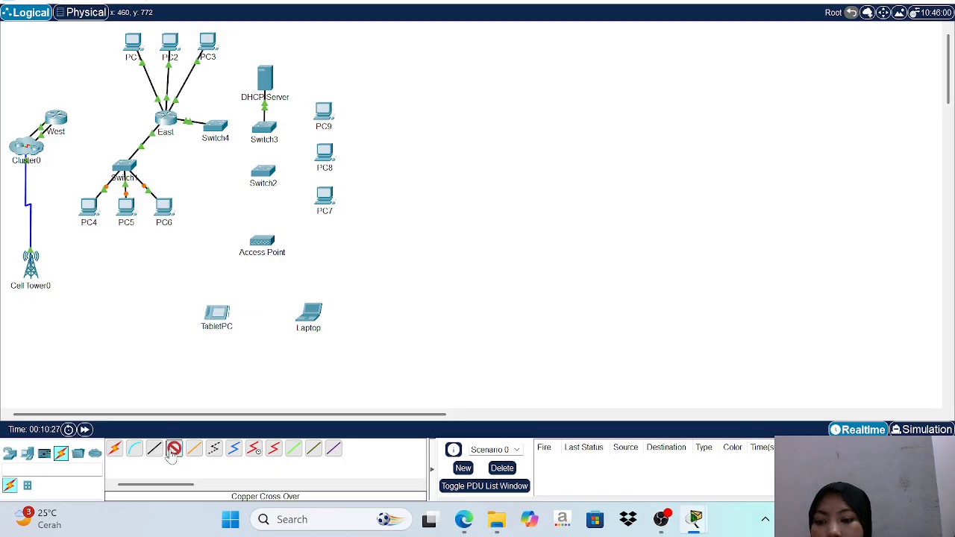
pyautogui.click(216, 124)
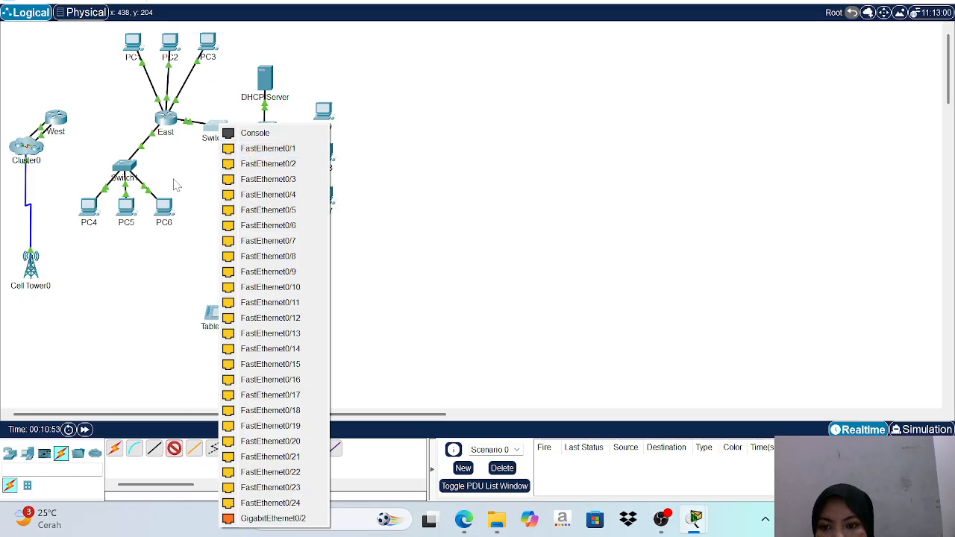
pyautogui.click(175, 449)
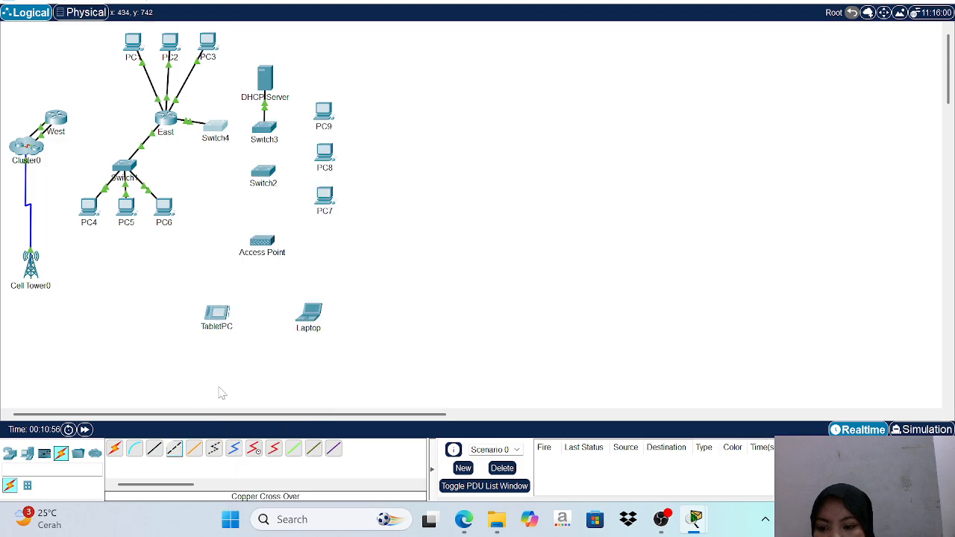
# Connect Switch4's GigabitEthernet0/2 to Switch3's GigabitEthernet3/1 with a copper cross-over cable
pyautogui.click(176, 450)
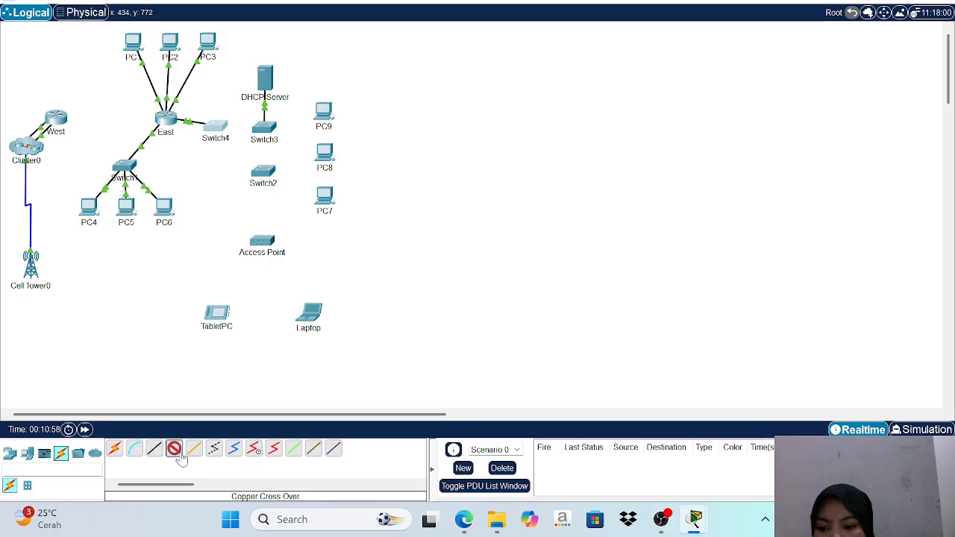
pyautogui.click(219, 128)
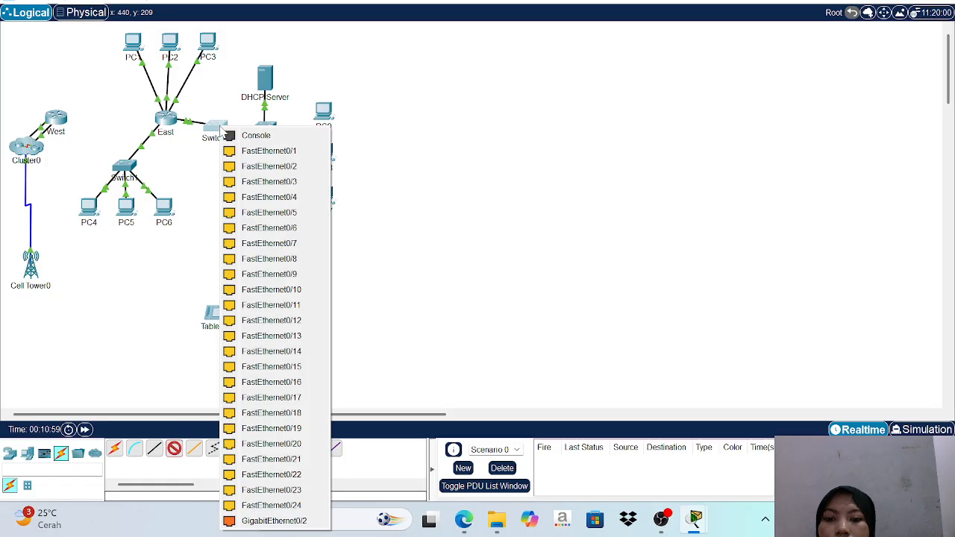
pyautogui.click(303, 520)
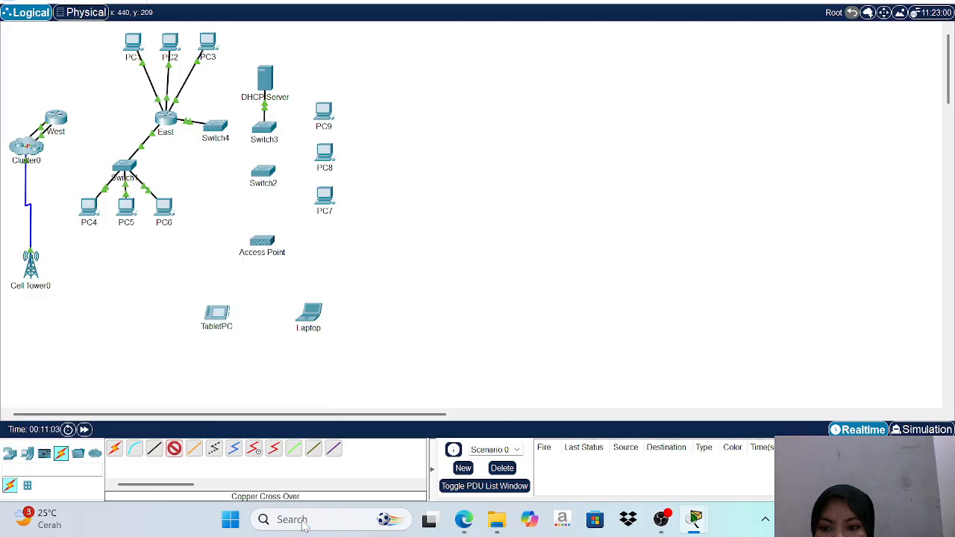
pyautogui.click(267, 130)
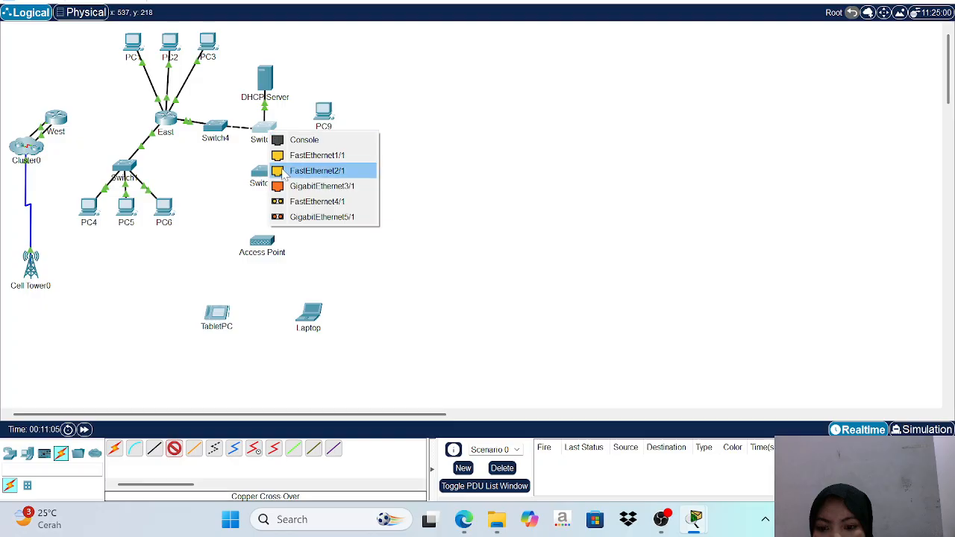
pyautogui.click(339, 186)
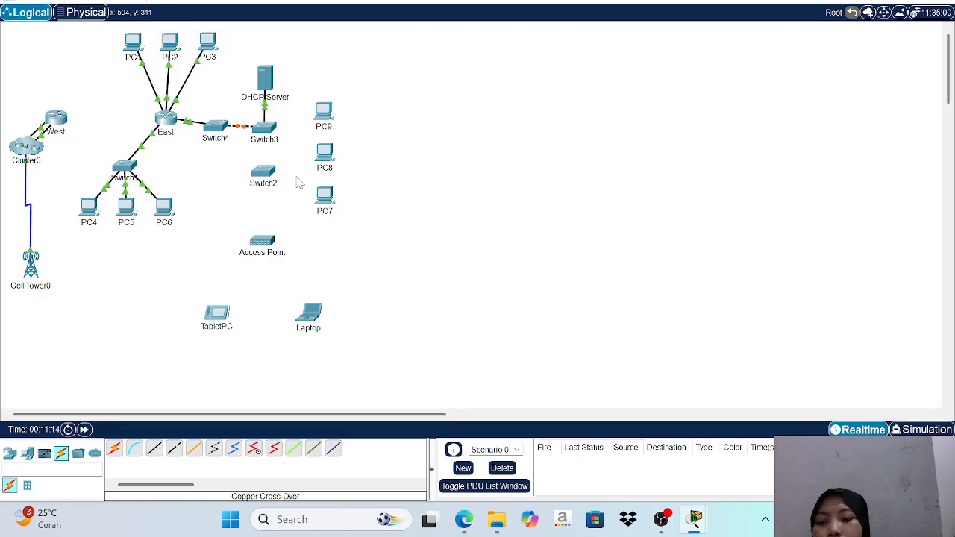
# Connect Switch3's GigabitEthernet5/1 to Switch2's GigabitEthernet5/1 with a fiber cable
pyautogui.click(196, 450)
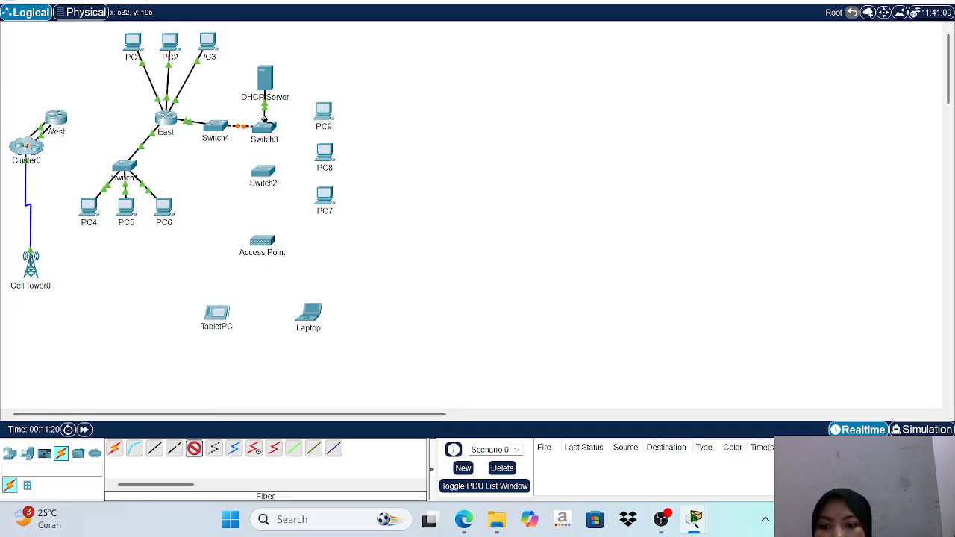
pyautogui.click(267, 132)
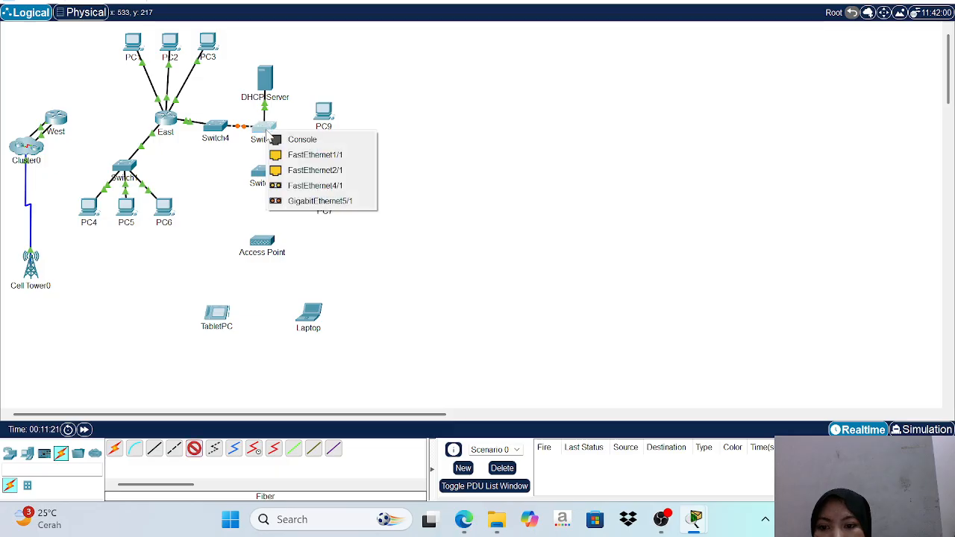
pyautogui.click(339, 200)
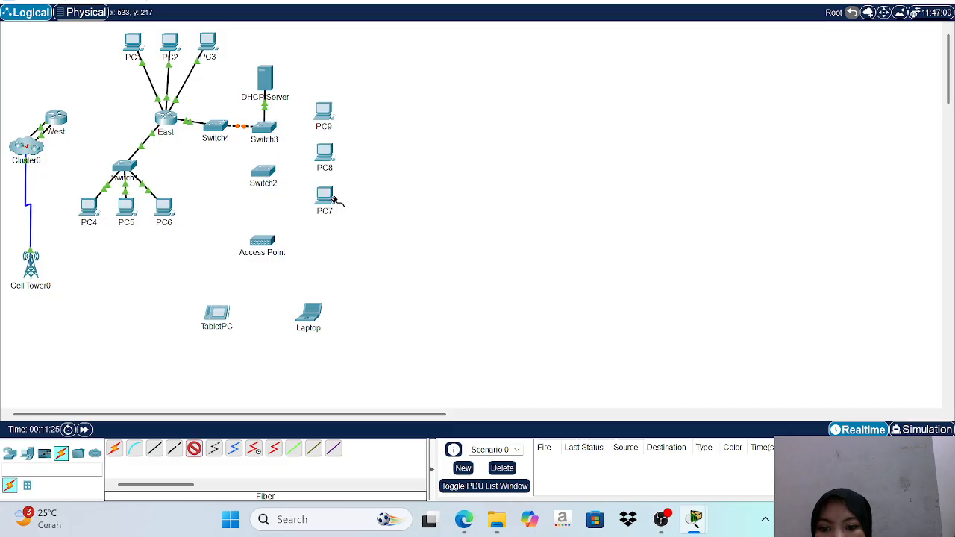
pyautogui.click(258, 173)
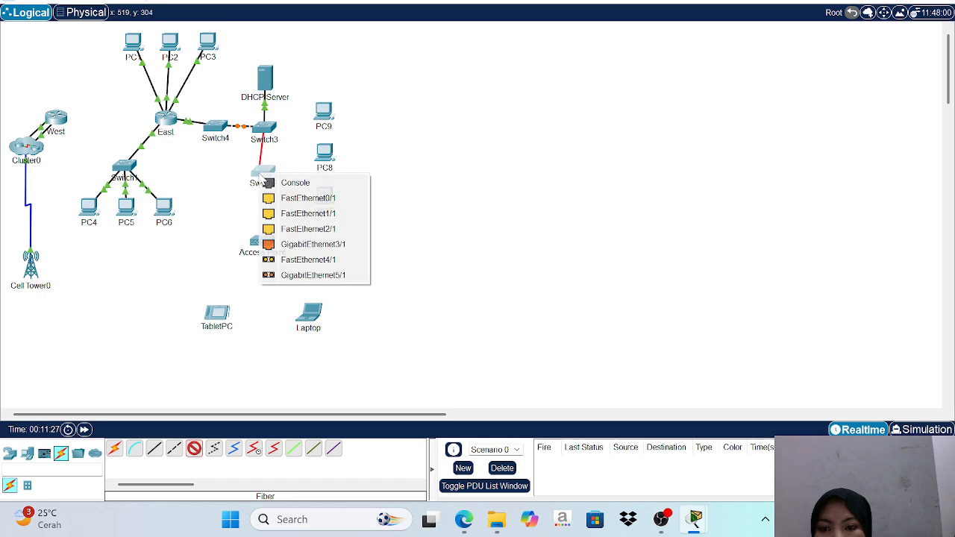
pyautogui.click(330, 276)
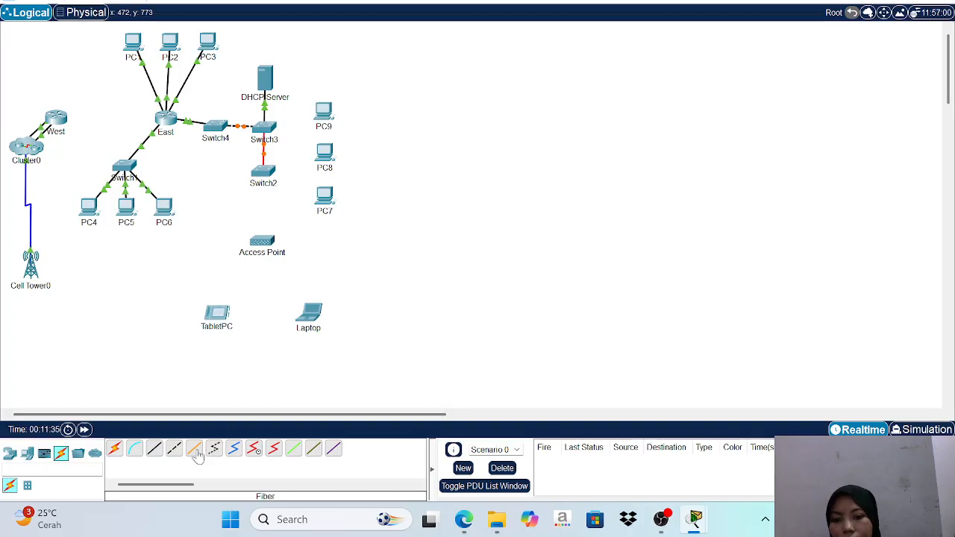
# Connect Switch2's FastEthernet0/1 to PC7's FastEthernet0 with a copper straight-through cable
pyautogui.click(157, 455)
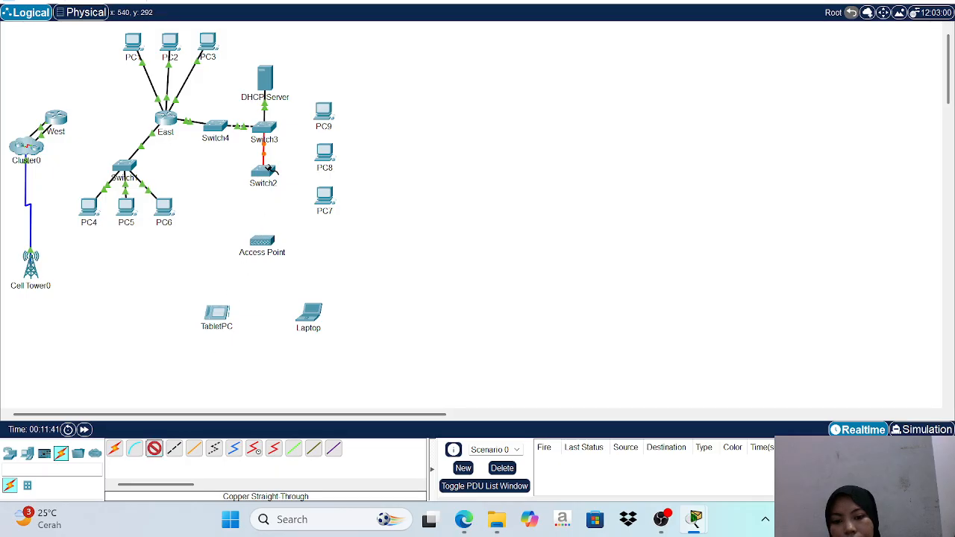
pyautogui.click(271, 171)
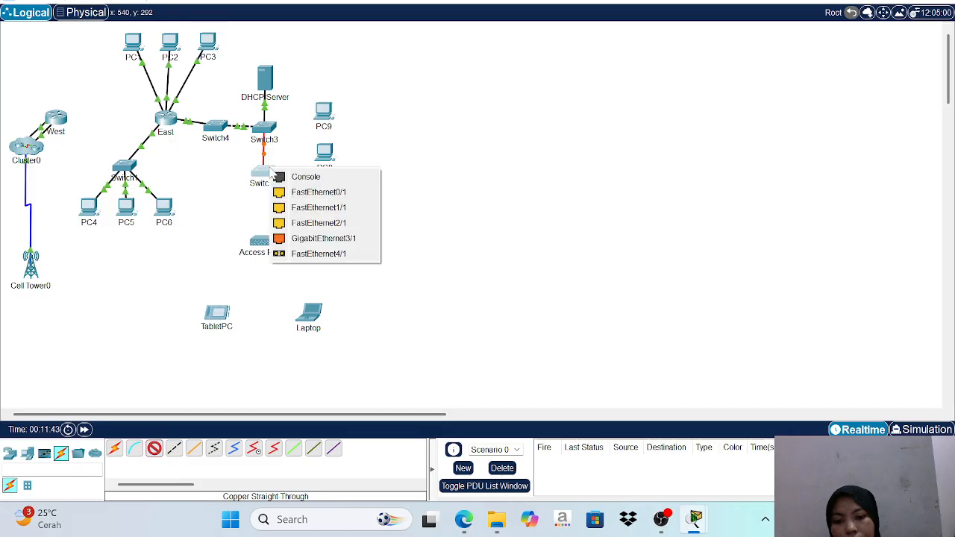
pyautogui.click(313, 193)
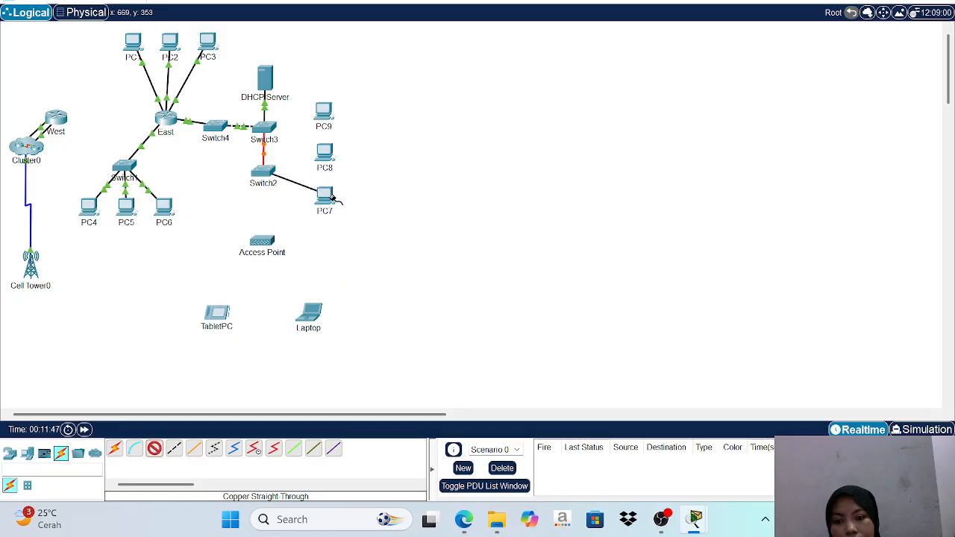
pyautogui.click(328, 196)
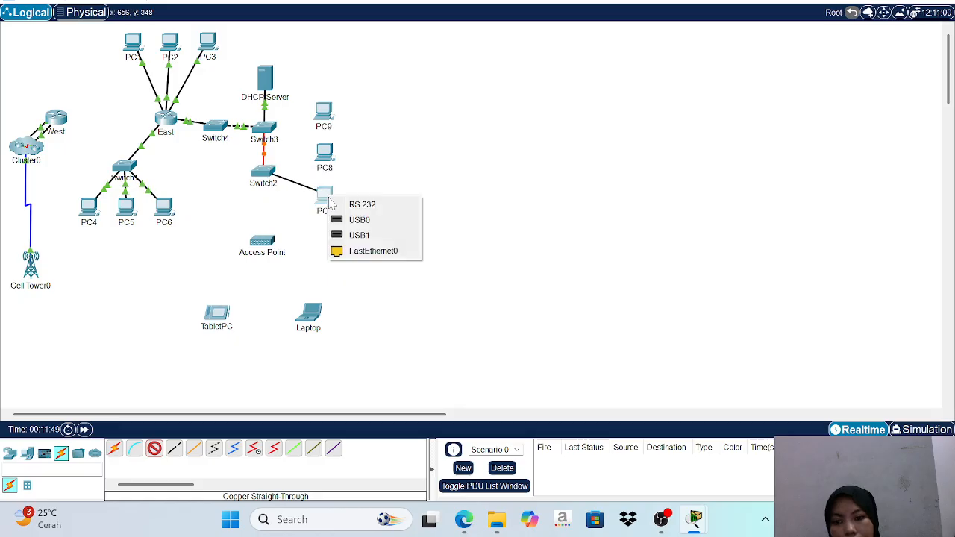
pyautogui.click(382, 252)
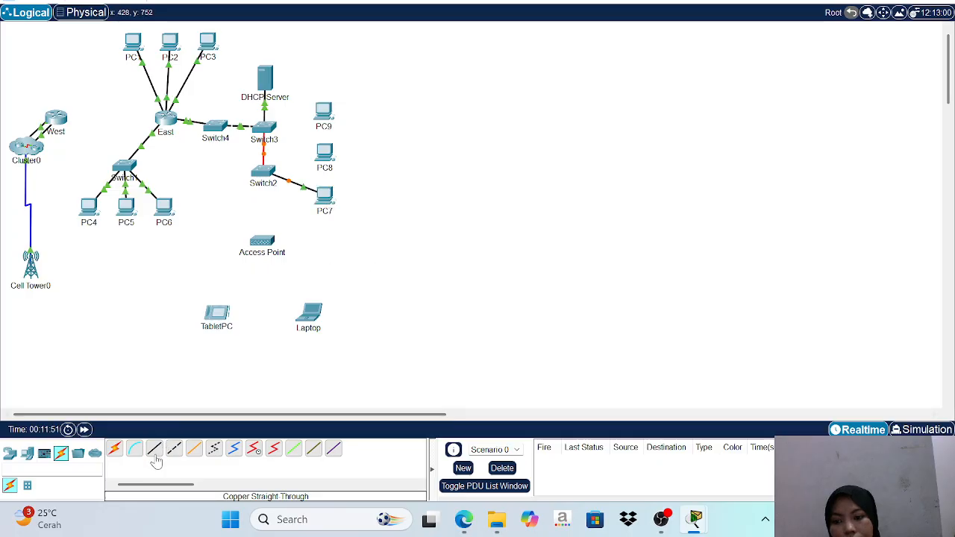
# Connect Switch2's FastEthernet1/1 to PC8's FastEthernet0 with a copper straight-through cable
pyautogui.click(155, 450)
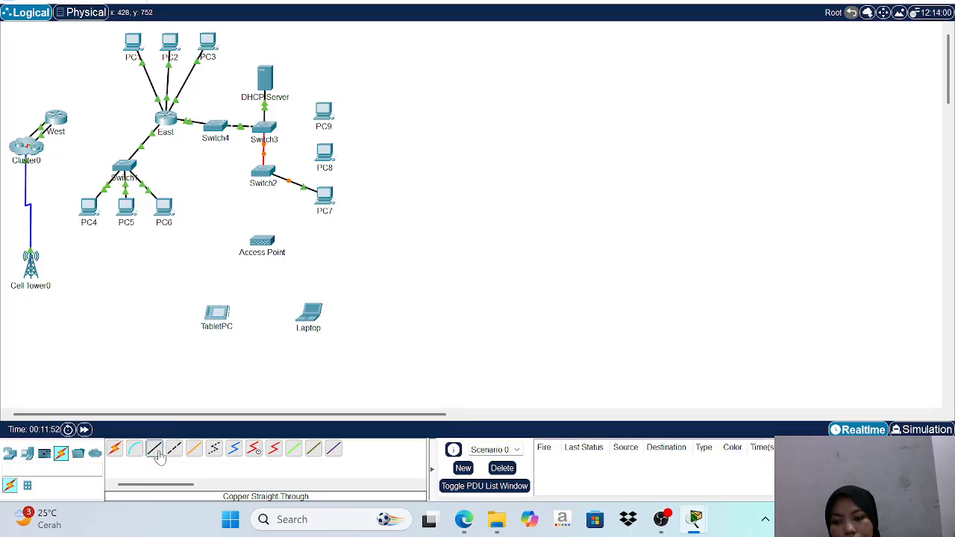
pyautogui.click(269, 175)
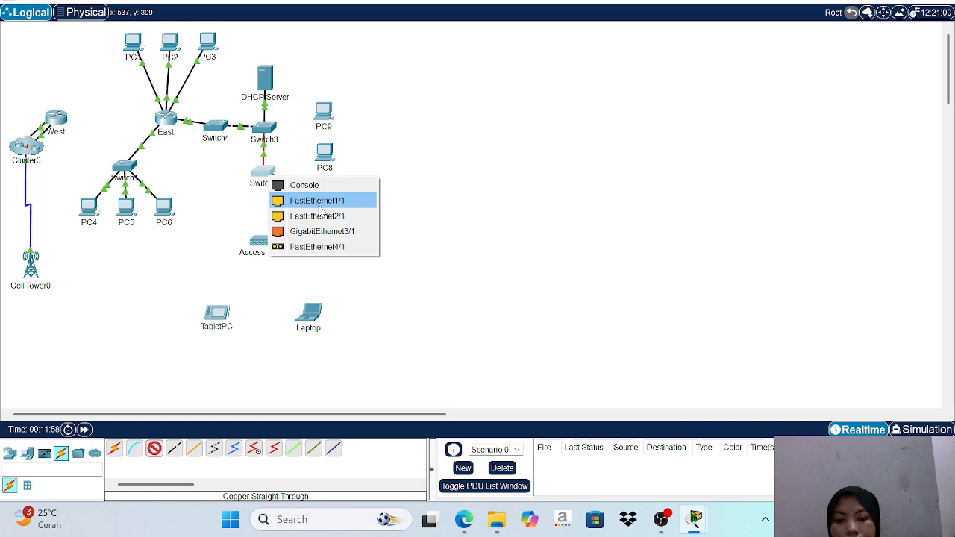
pyautogui.click(318, 207)
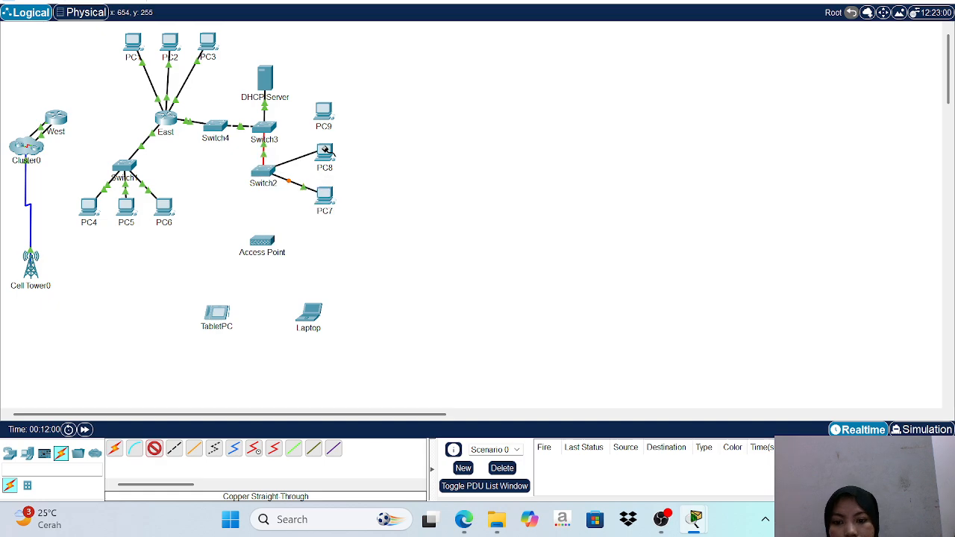
pyautogui.click(326, 153)
pyautogui.click(367, 204)
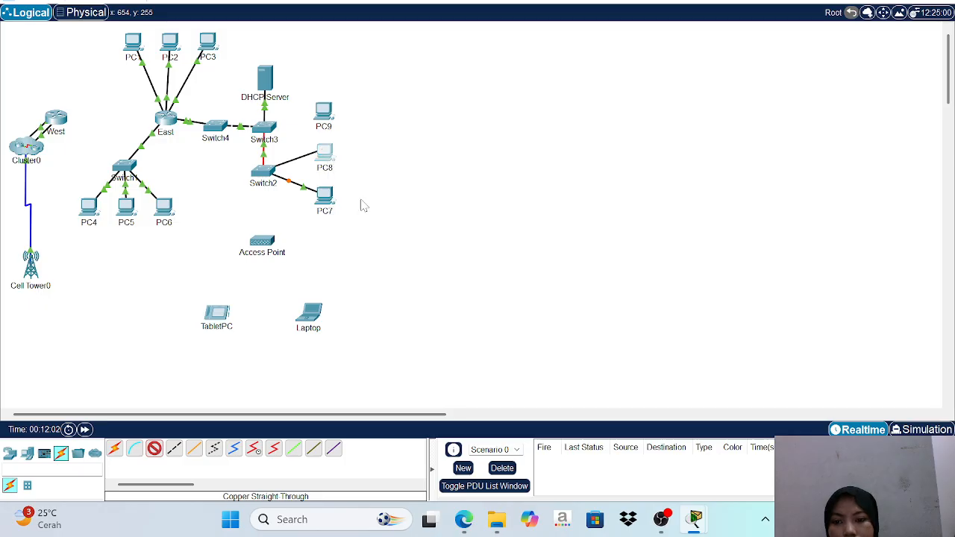
# Connect Switch2's FastEthernet2/1 to PC9's FastEthernet0 with a copper straight-through cable
pyautogui.click(154, 447)
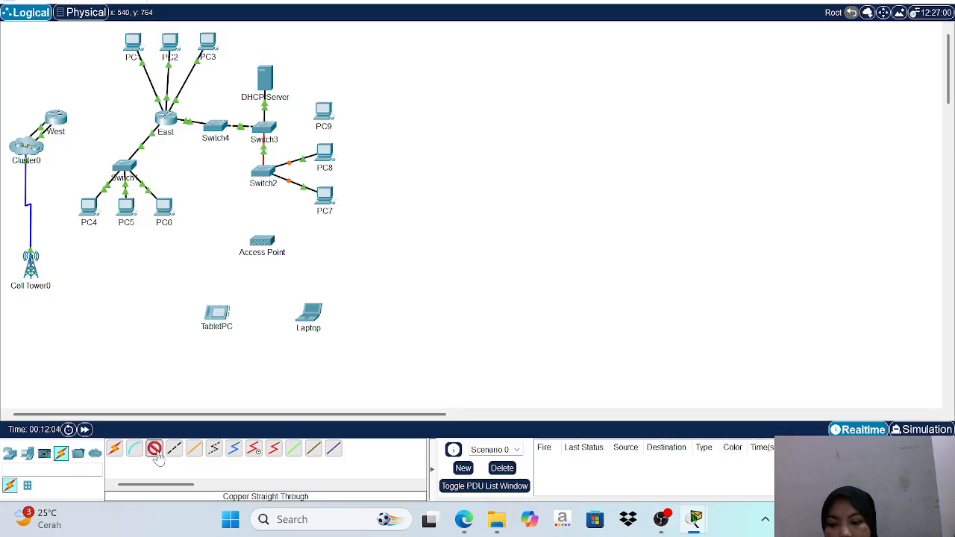
pyautogui.click(264, 168)
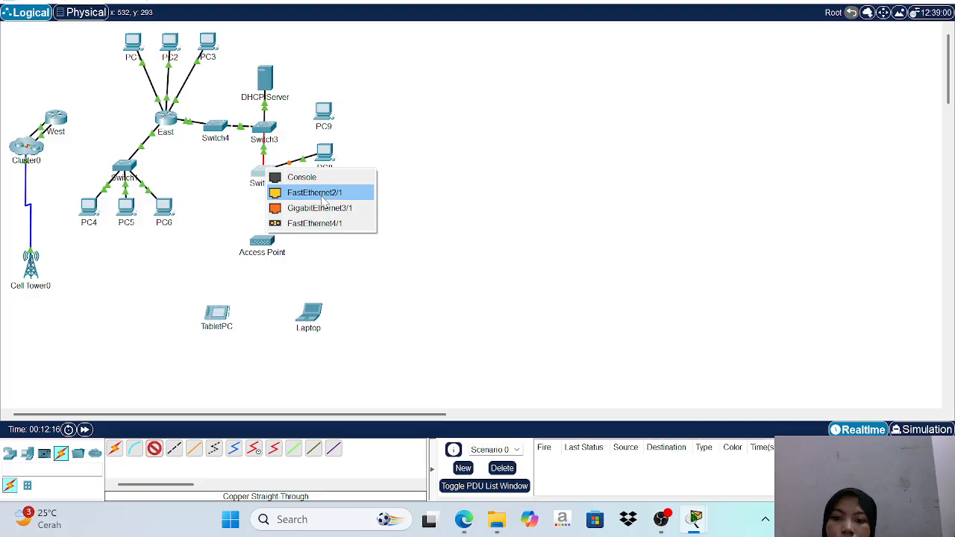
pyautogui.click(322, 199)
pyautogui.click(331, 113)
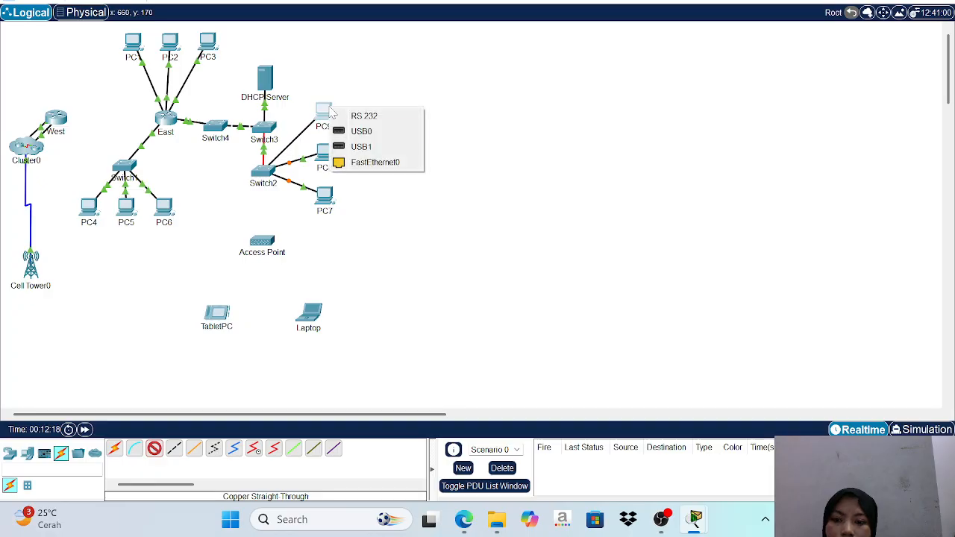
pyautogui.click(356, 163)
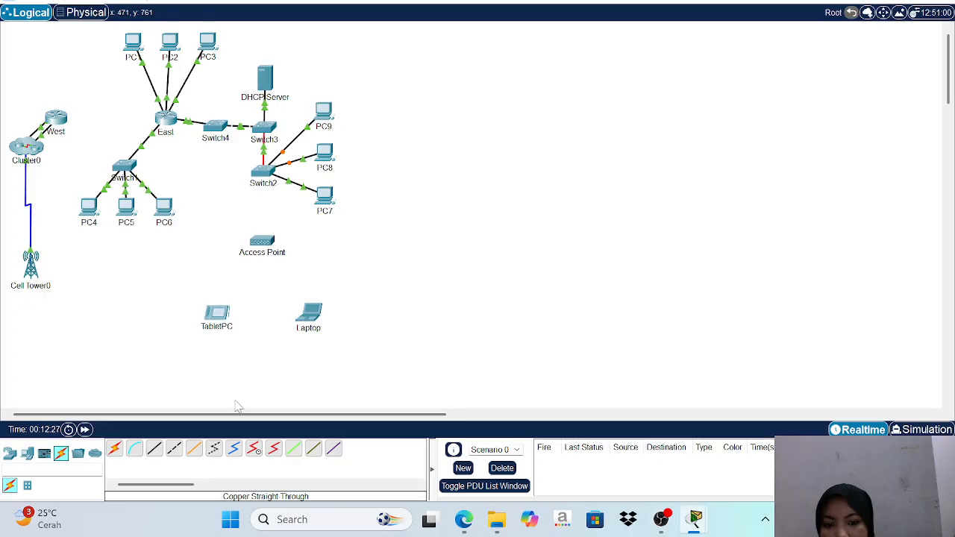
# Connect Switch2's GigabitEthernet3/1 to the Access Point's Port 0 with a copper straight-through cable
pyautogui.click(155, 450)
pyautogui.click(269, 174)
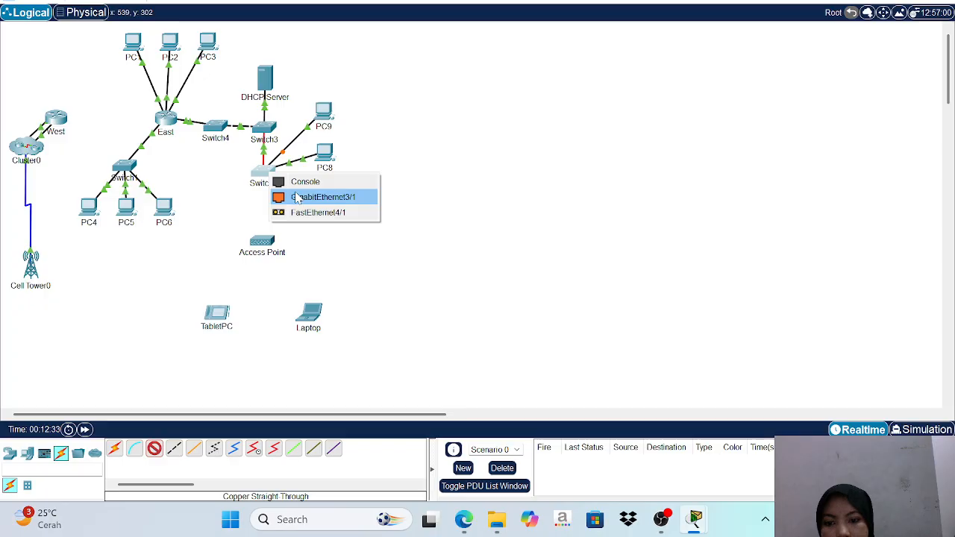
pyautogui.click(296, 196)
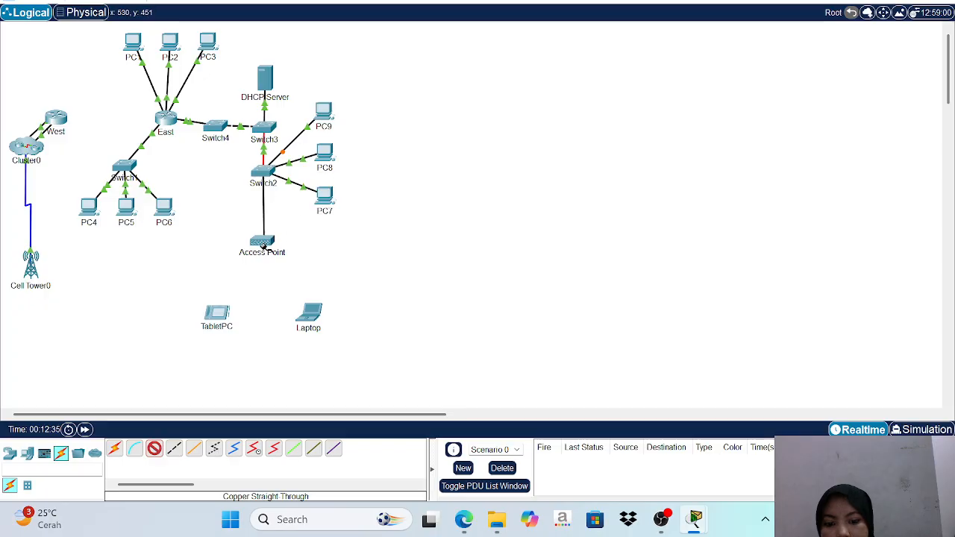
pyautogui.click(264, 245)
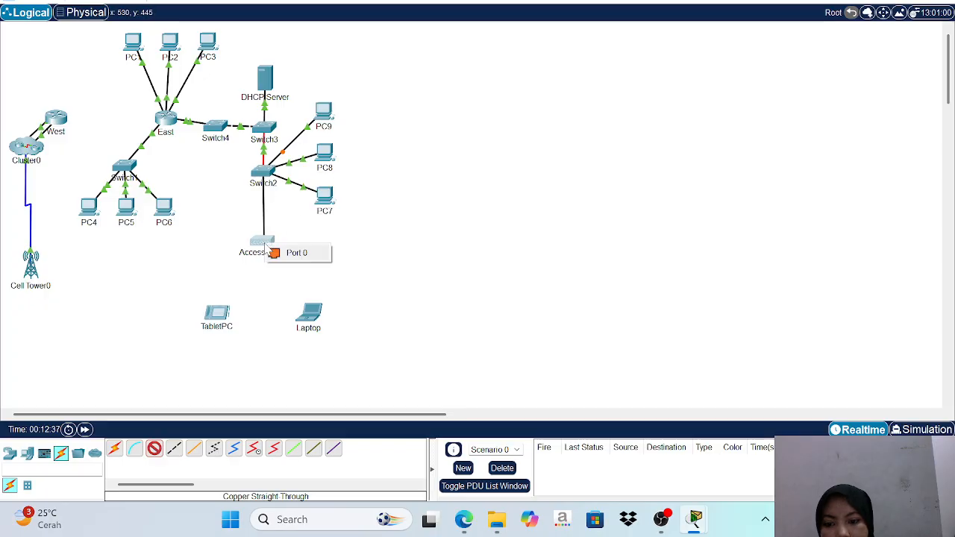
pyautogui.click(291, 255)
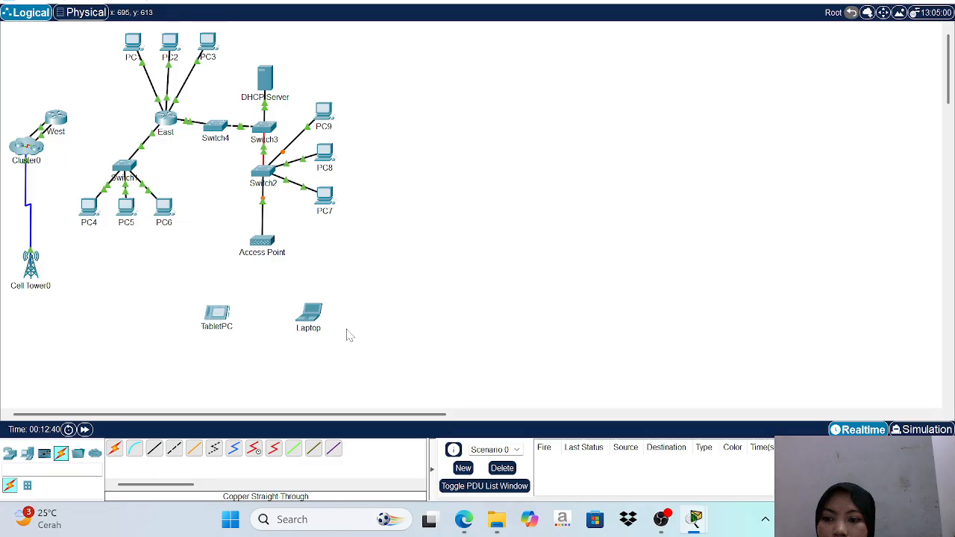
# Connect the East router's Serial0/0/0 to the West router's Serial0/0/0 with a Serial DCE cable, starting from East
pyautogui.click(253, 450)
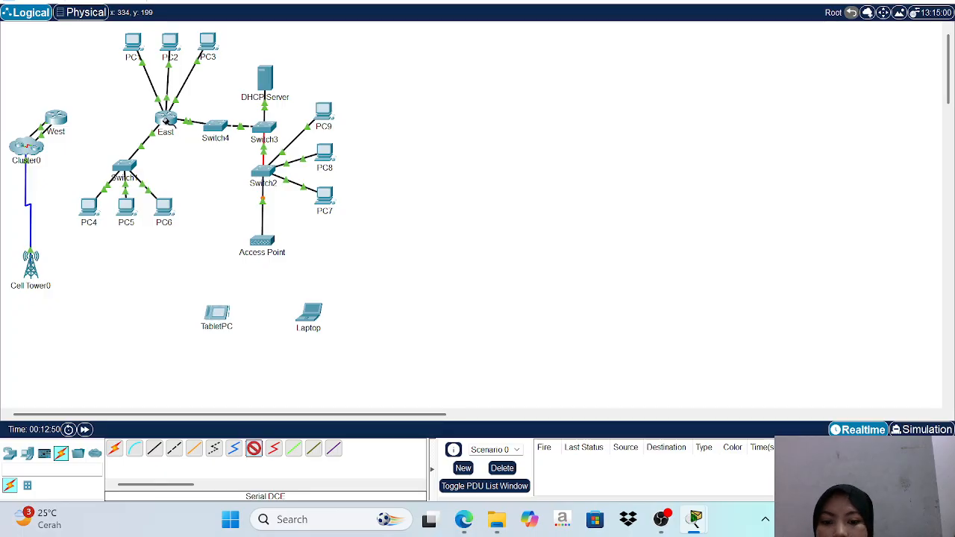
pyautogui.click(166, 122)
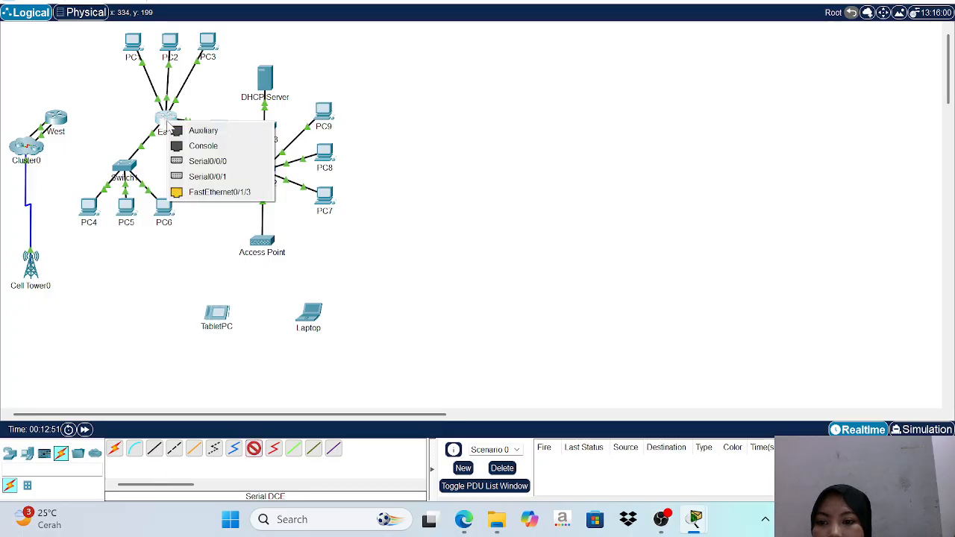
pyautogui.click(211, 161)
pyautogui.click(56, 119)
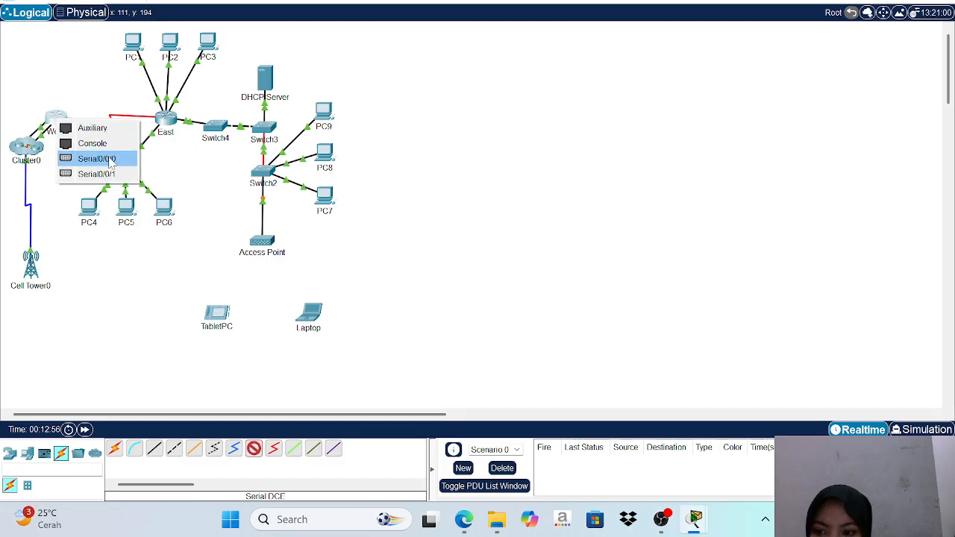
pyautogui.click(111, 159)
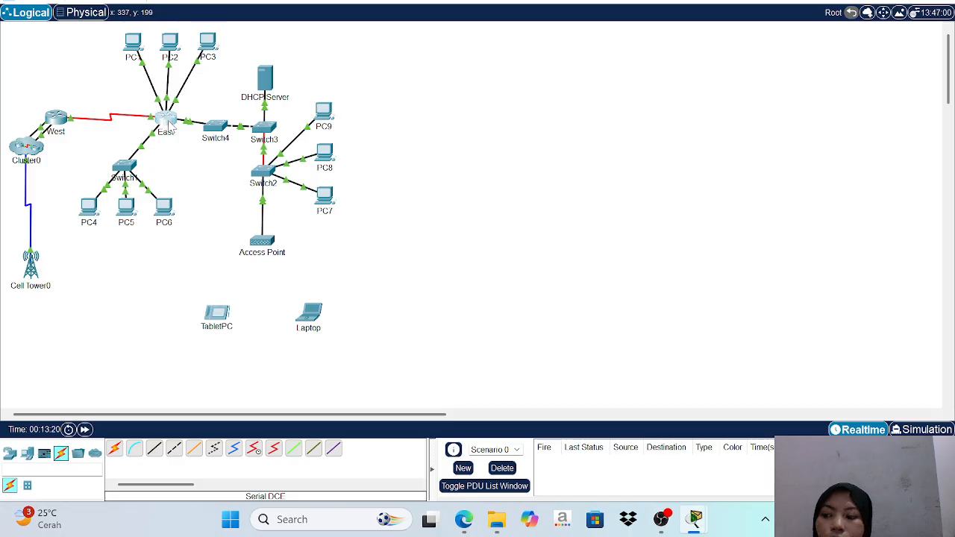
# Check the East router's interface status by running "show ip interface brief" in its command line, and put the device window away
pyautogui.click(167, 121)
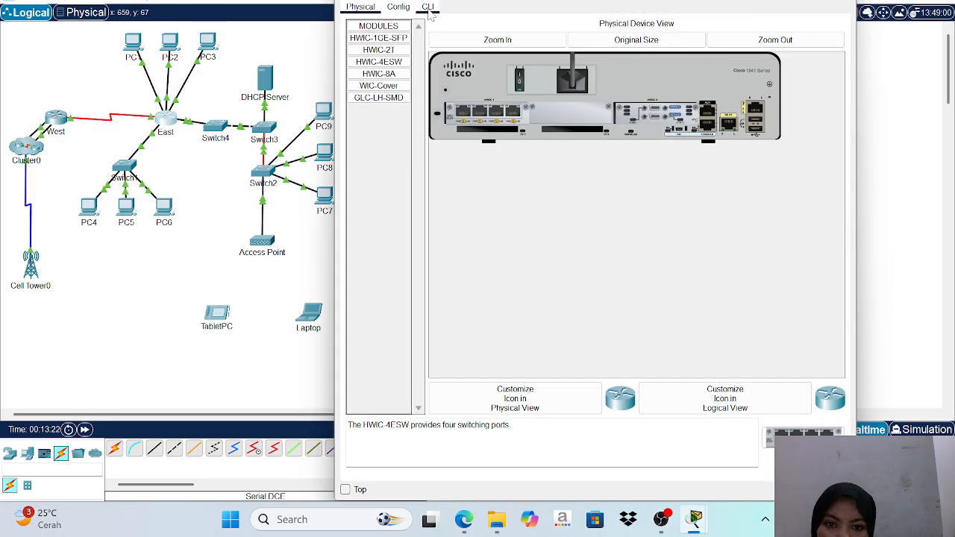
pyautogui.click(429, 9)
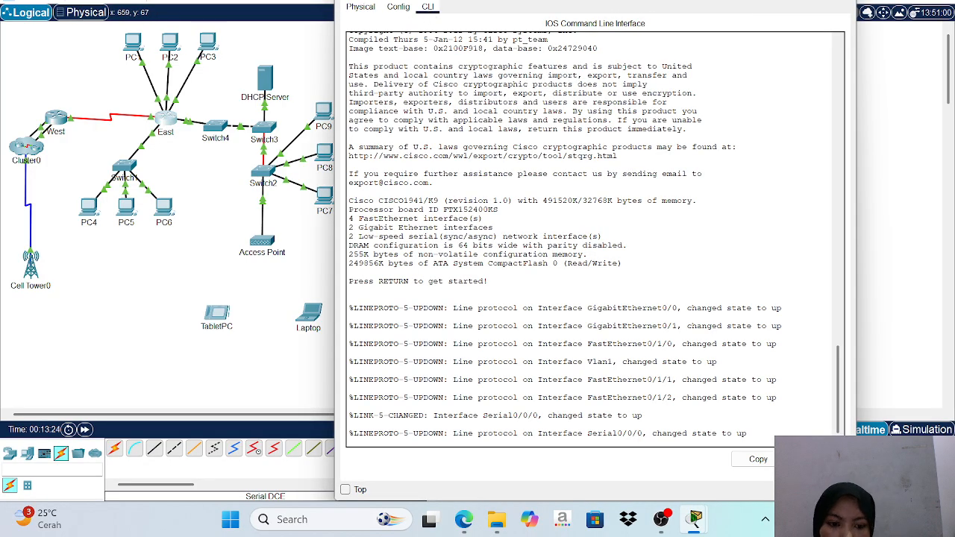
pyautogui.press('Return')
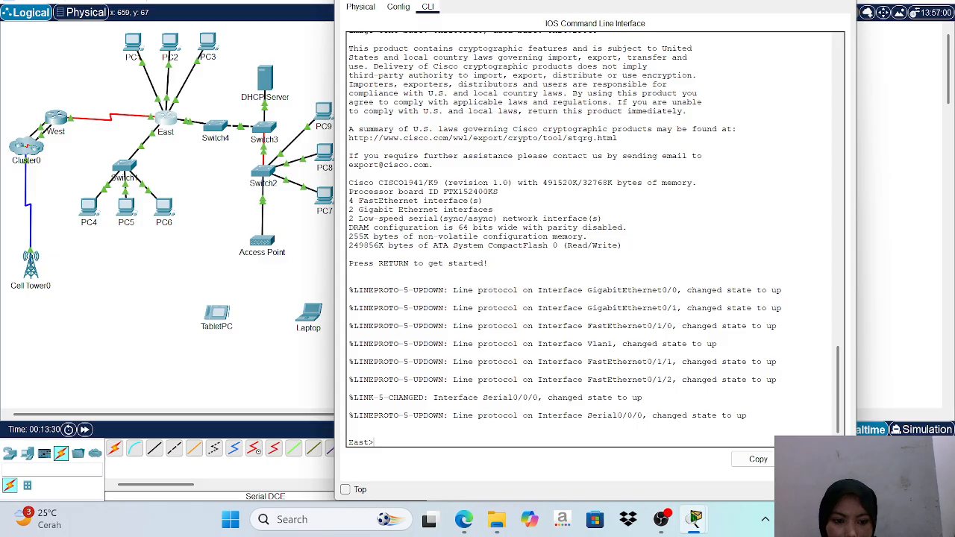
pyautogui.write('show')
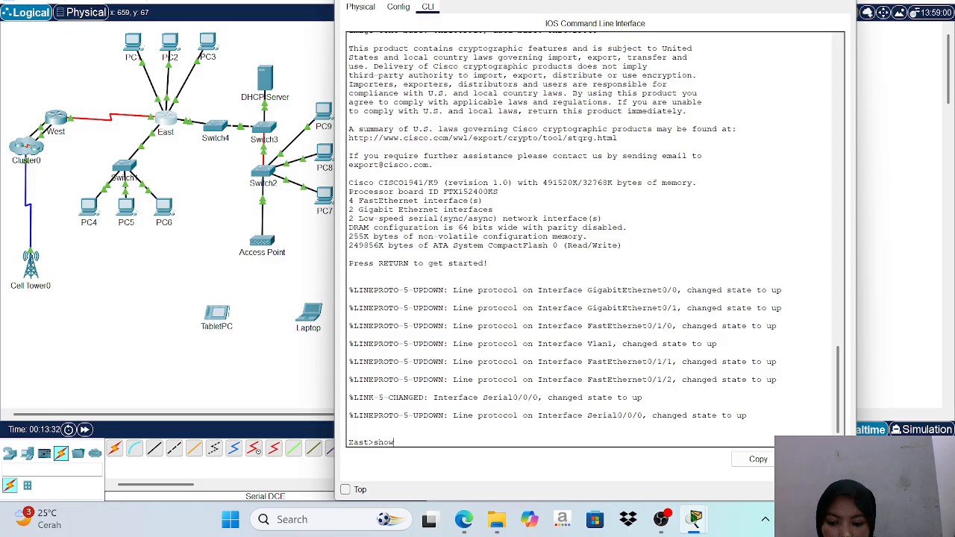
pyautogui.write(' ip')
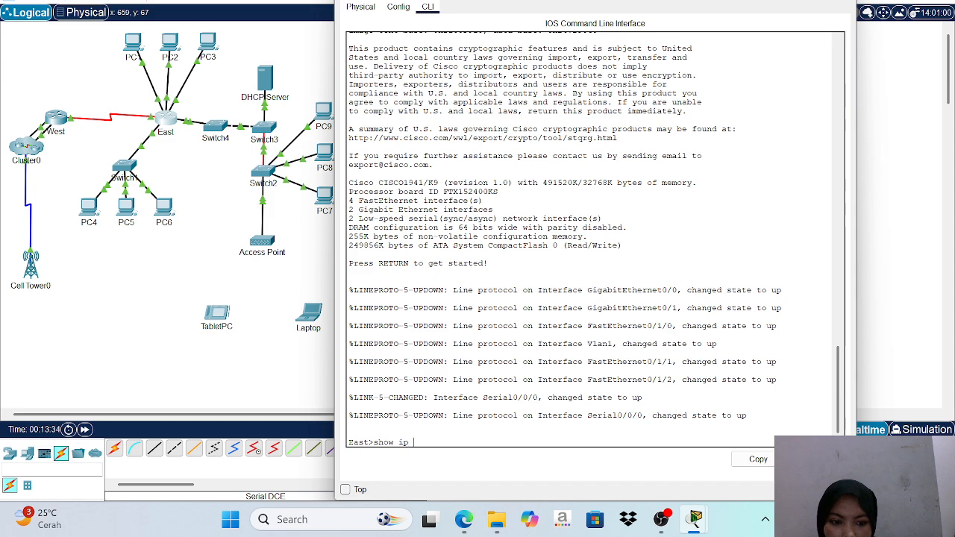
pyautogui.write(' interfa')
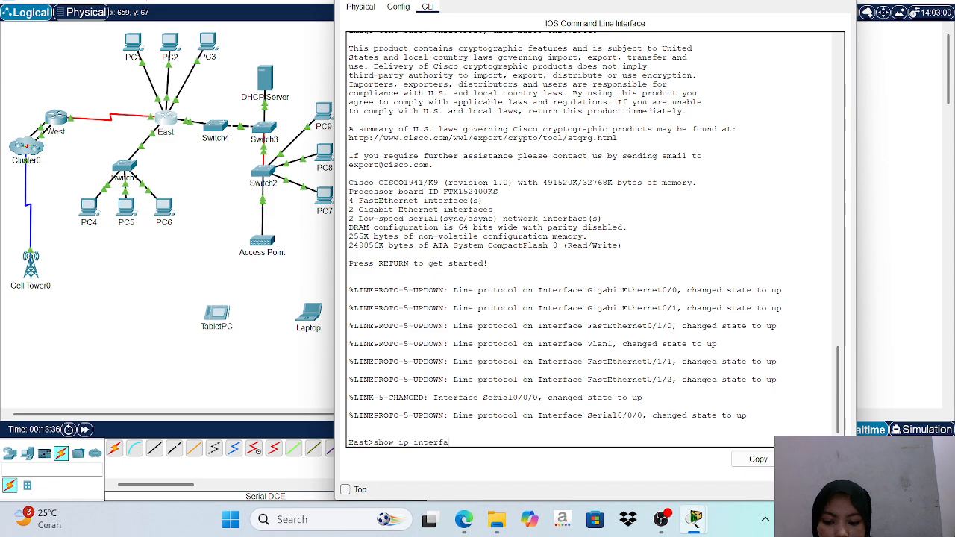
pyautogui.write('ce brief')
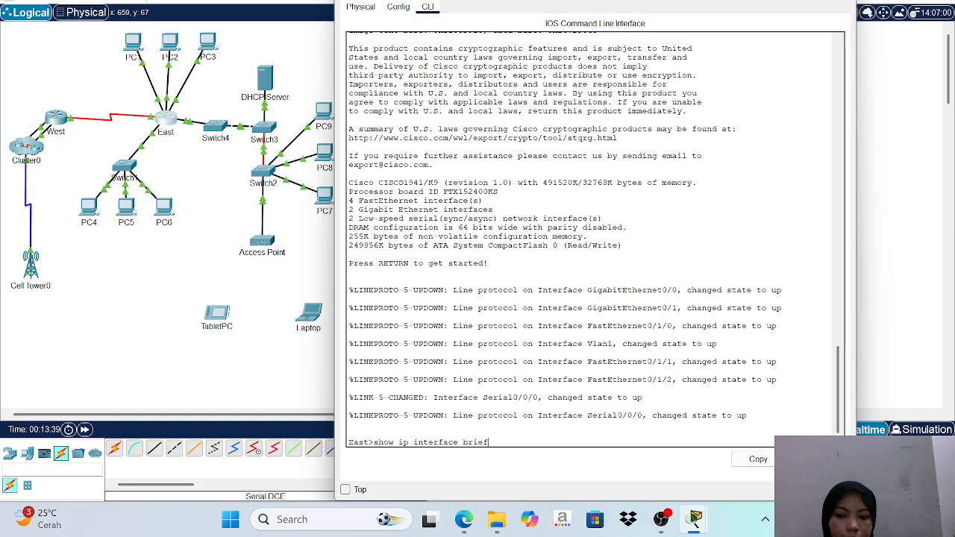
pyautogui.press('Return')
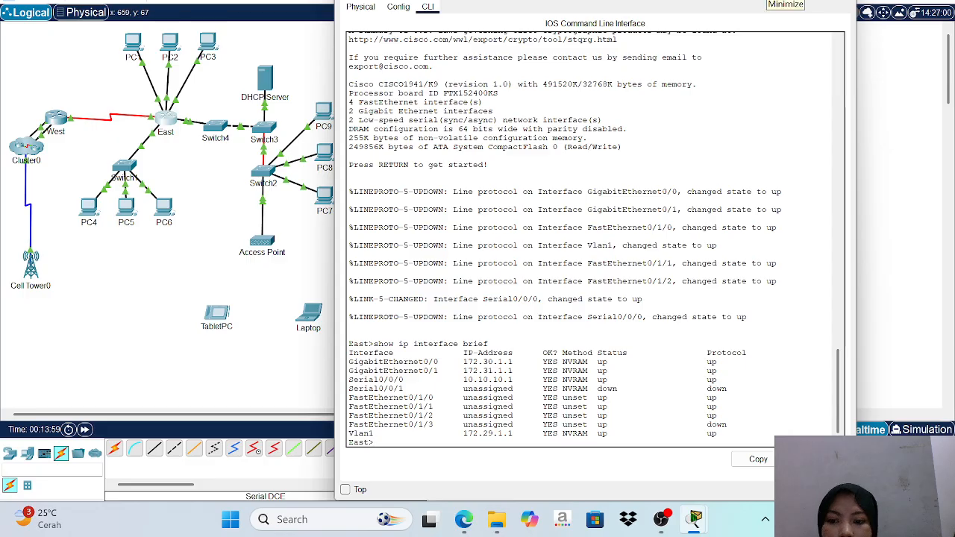
pyautogui.click(783, 1)
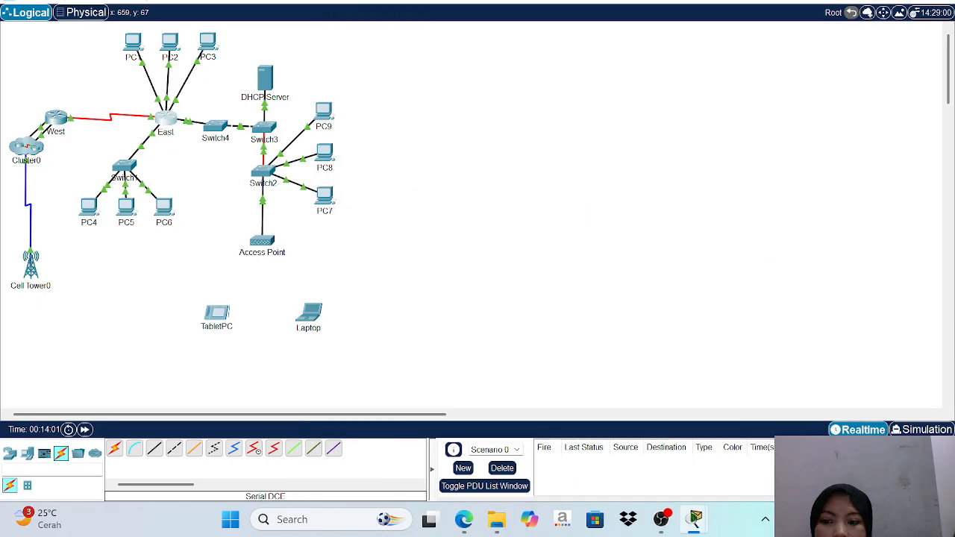
# Turn on the port status of the Laptop's Wireless0 interface
pyautogui.click(314, 319)
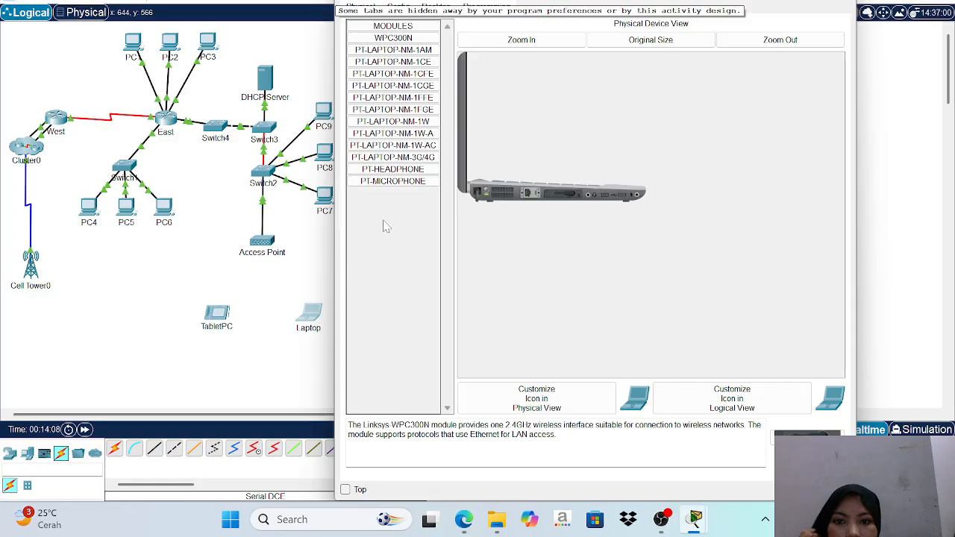
pyautogui.click(409, 14)
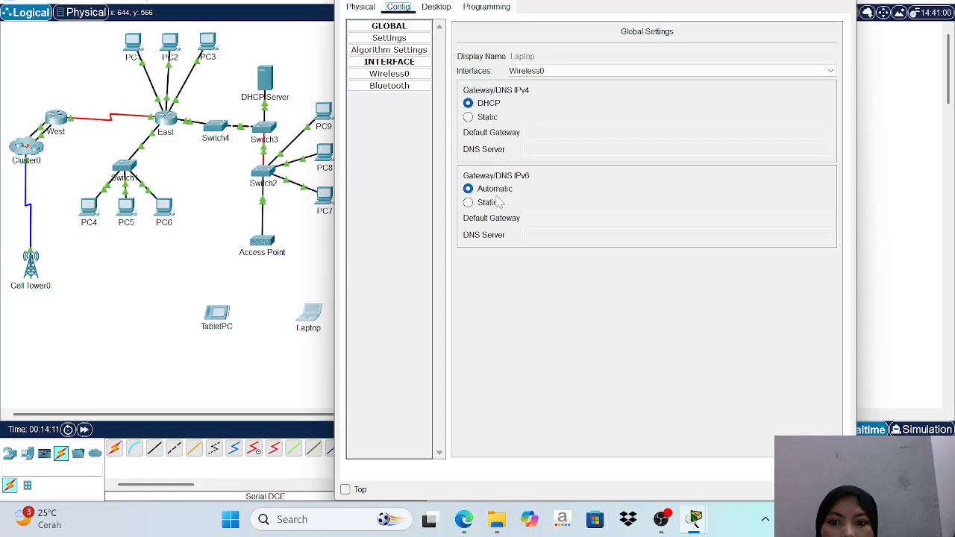
pyautogui.click(409, 76)
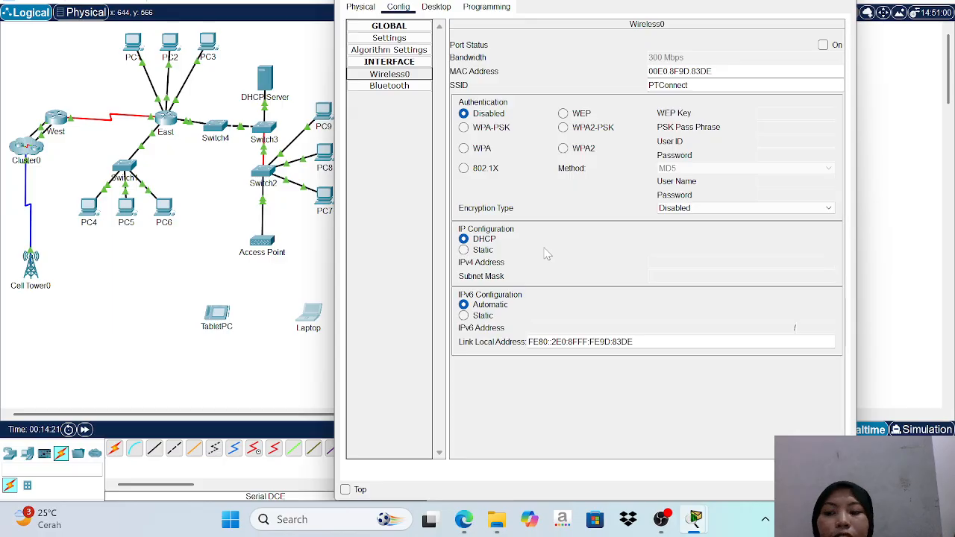
pyautogui.click(829, 50)
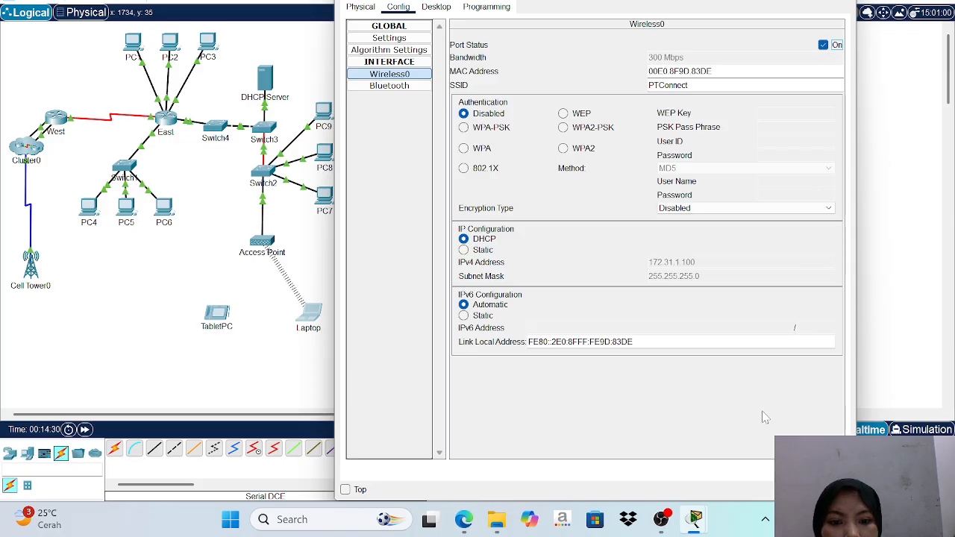
pyautogui.click(438, 8)
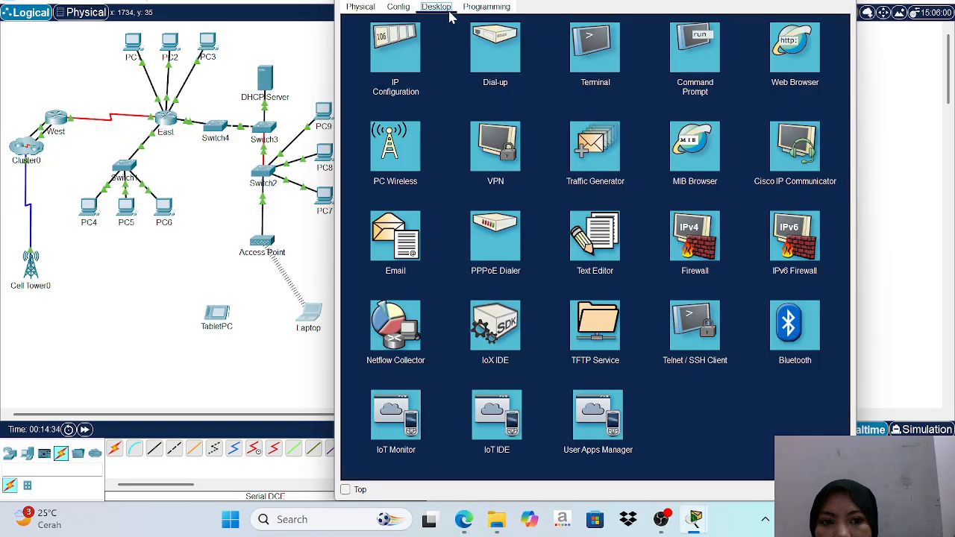
pyautogui.click(804, 69)
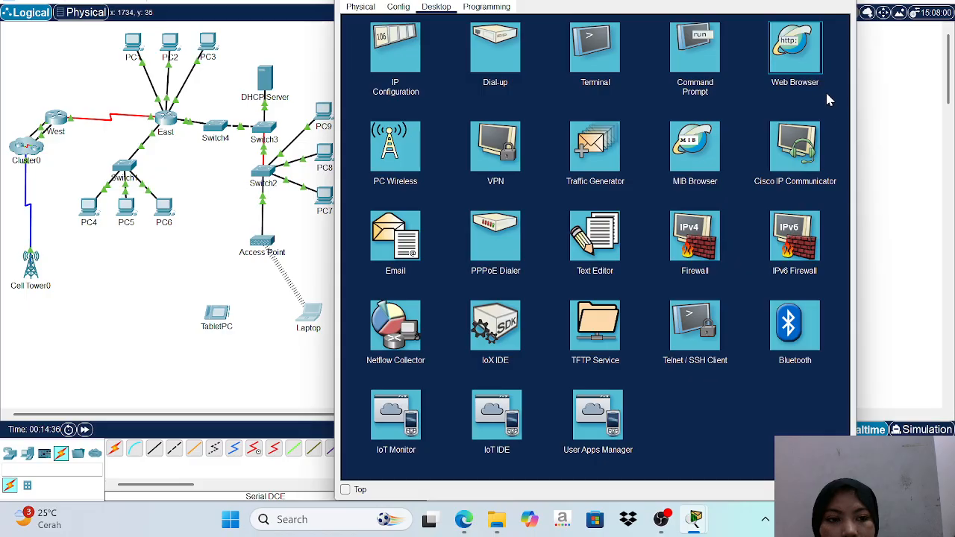
pyautogui.click(790, 68)
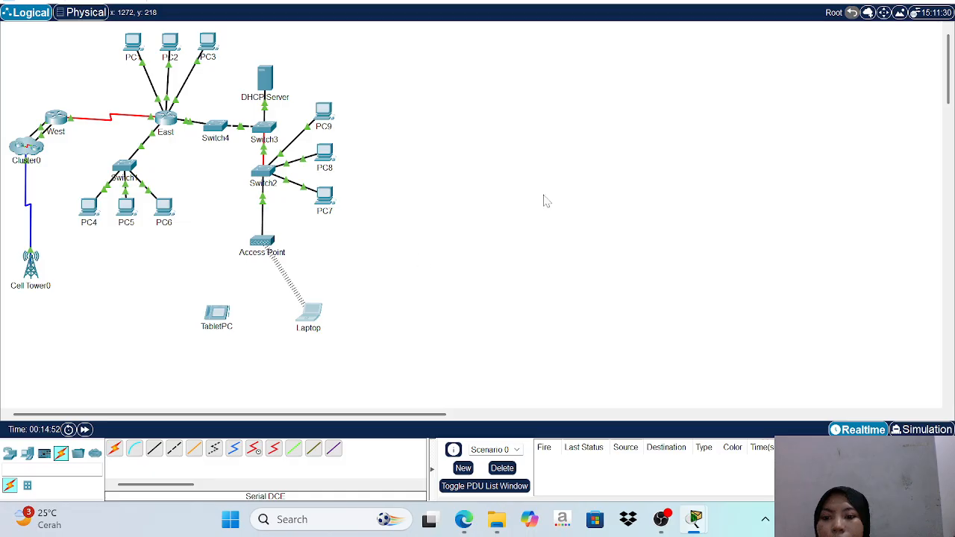
pyautogui.click(313, 320)
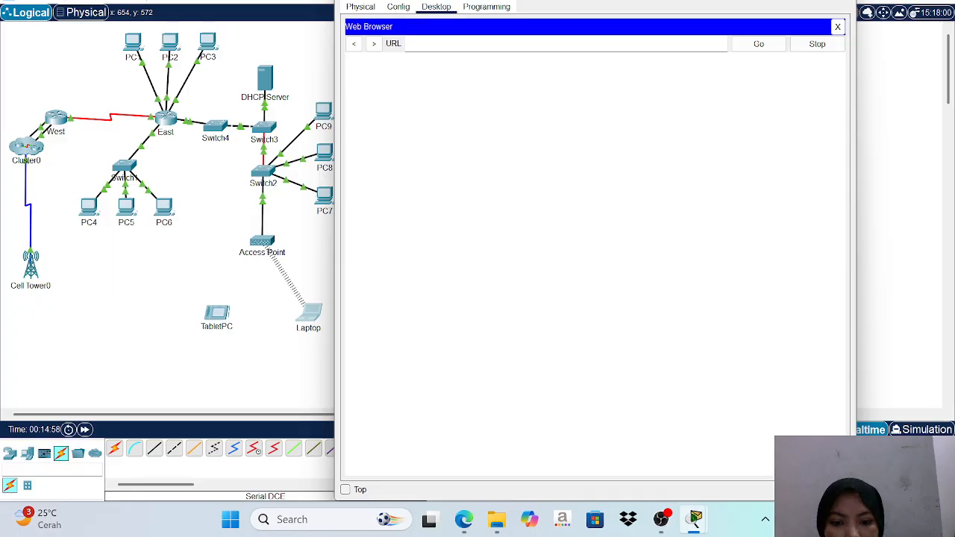
pyautogui.write('www')
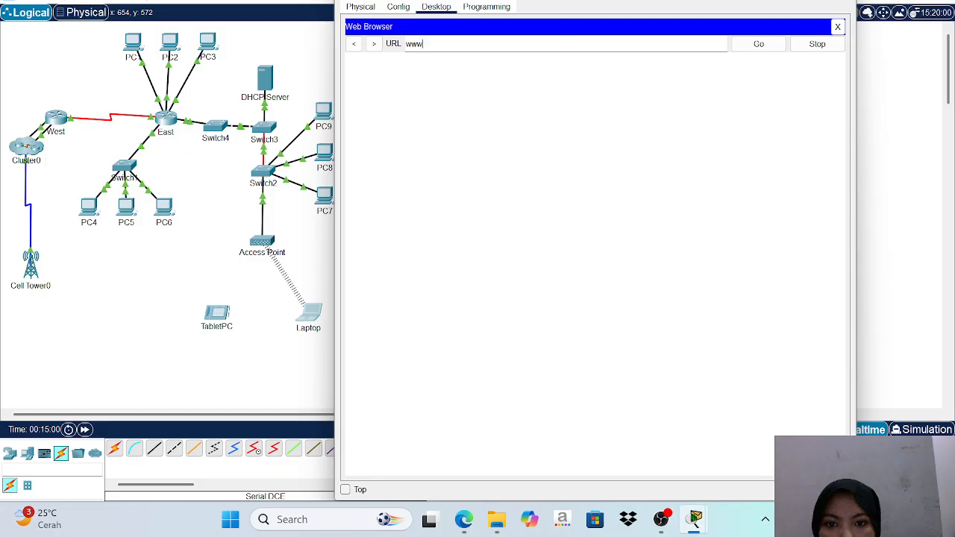
pyautogui.write('.cisc')
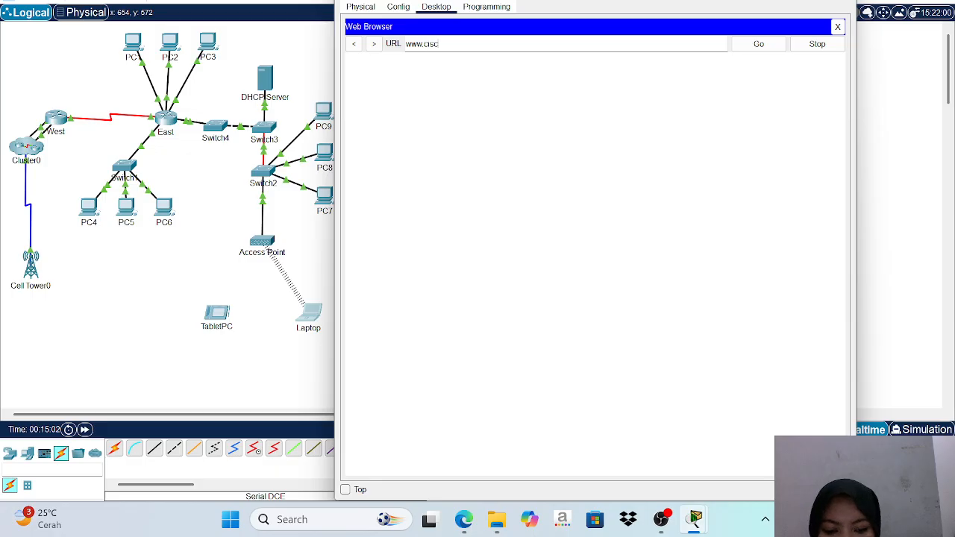
pyautogui.write('o')
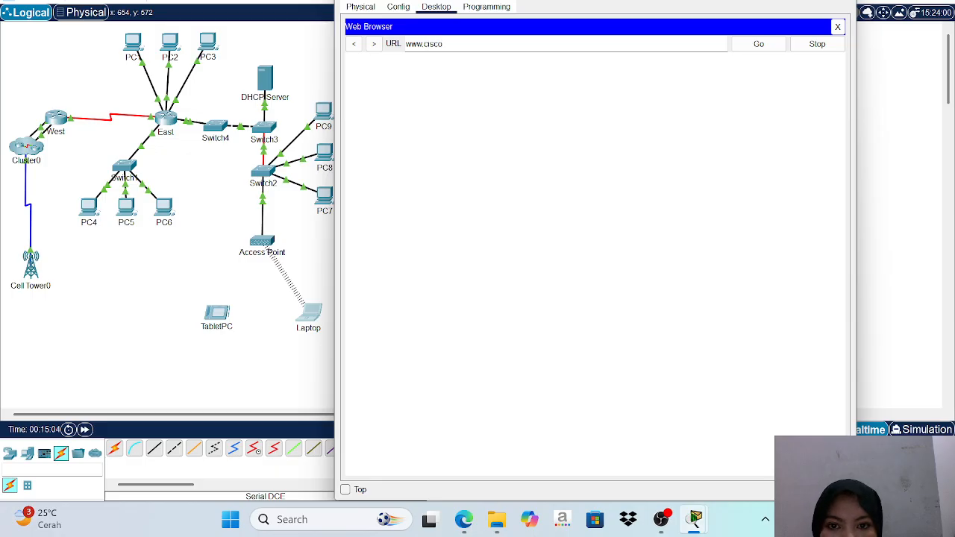
pyautogui.write('.pka')
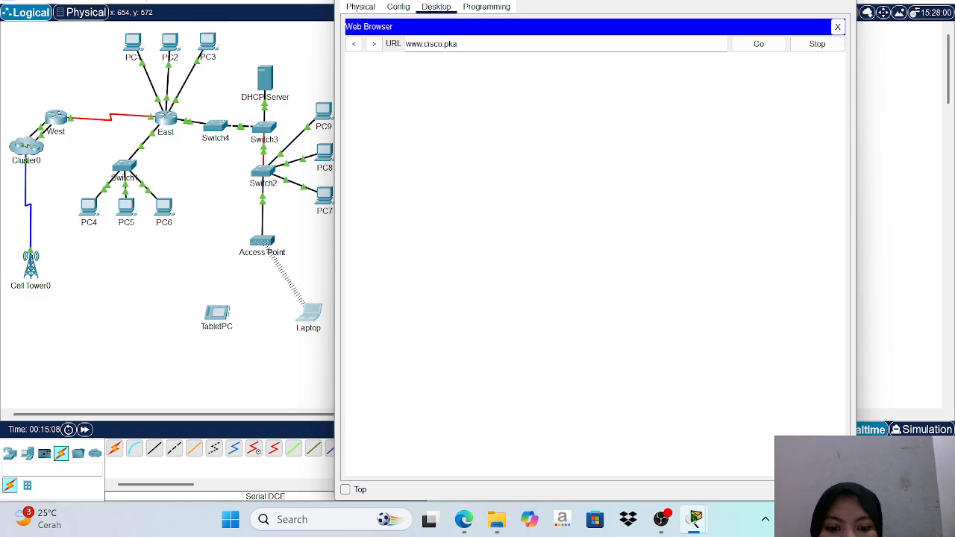
pyautogui.click(749, 49)
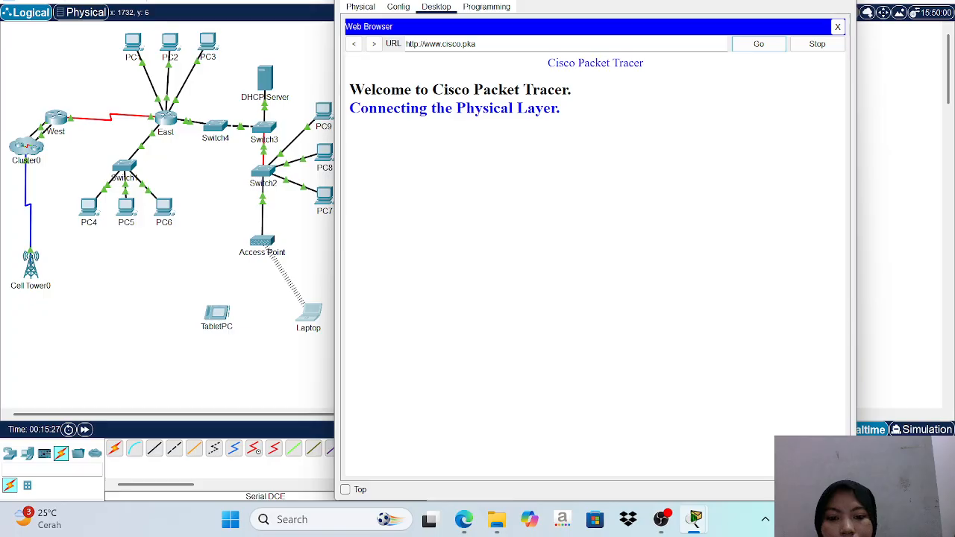
pyautogui.hotkey('alt', 'F4')
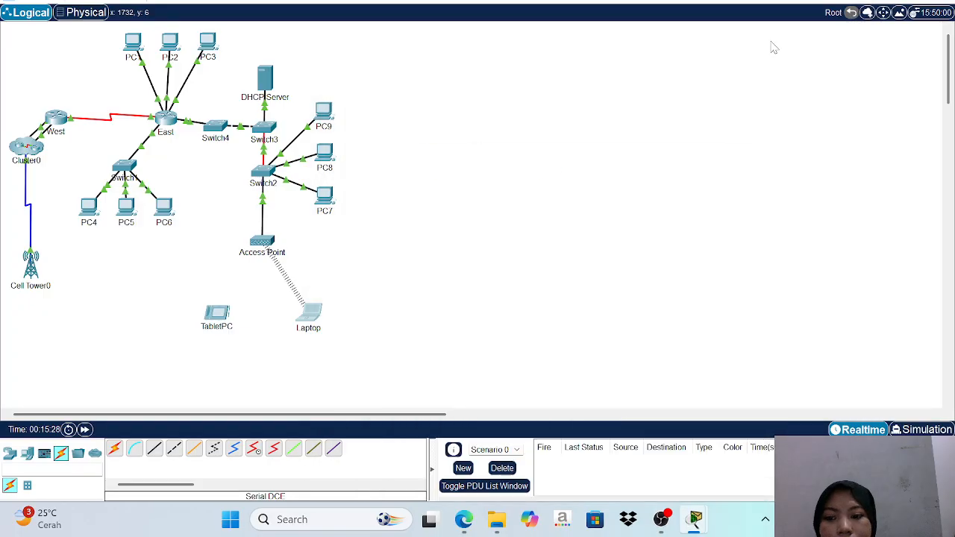
# Turn on the port status of the TabletPC's Wireless0 interface
pyautogui.click(215, 314)
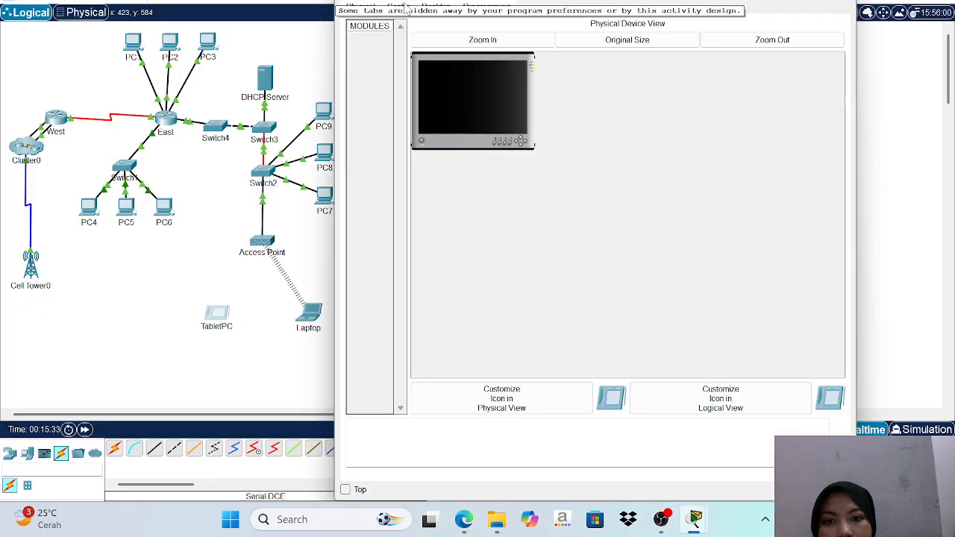
pyautogui.click(401, 8)
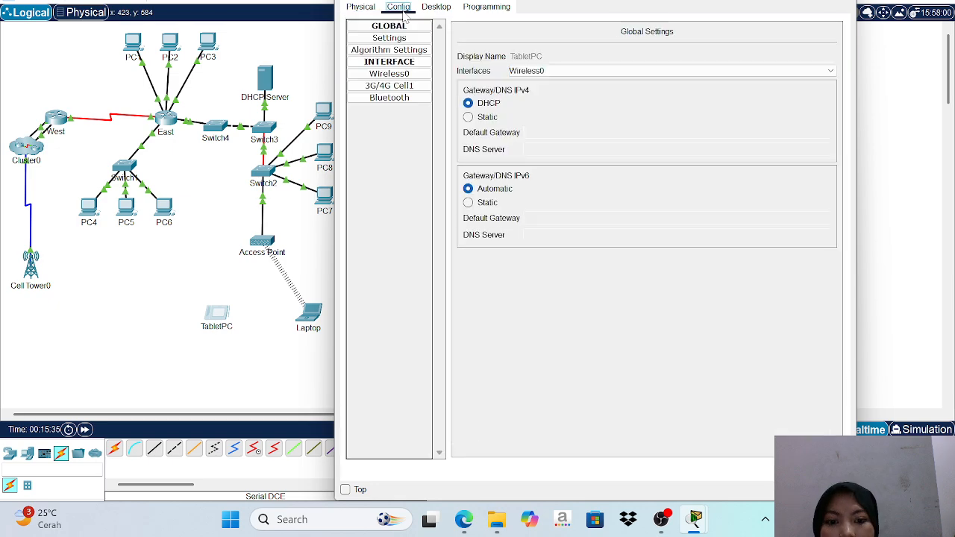
pyautogui.click(410, 77)
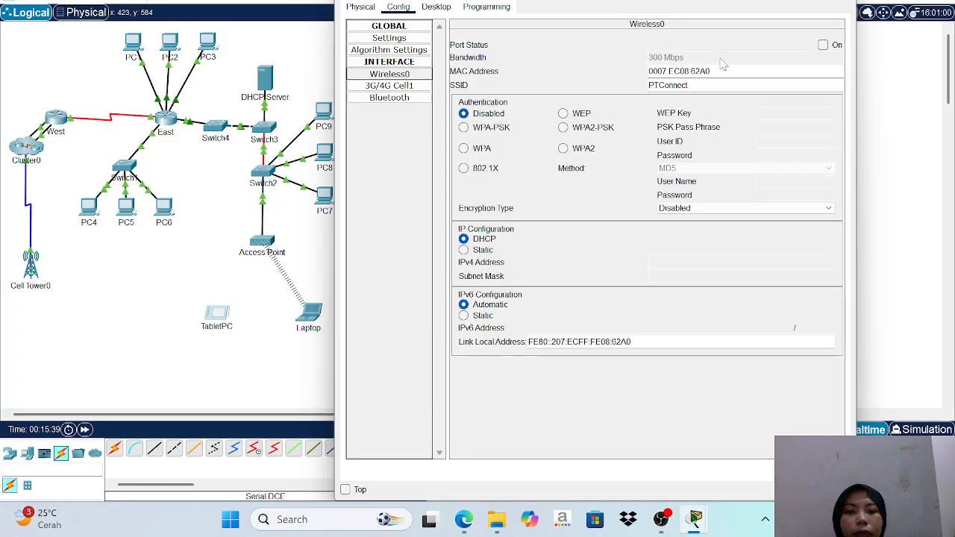
pyautogui.click(823, 46)
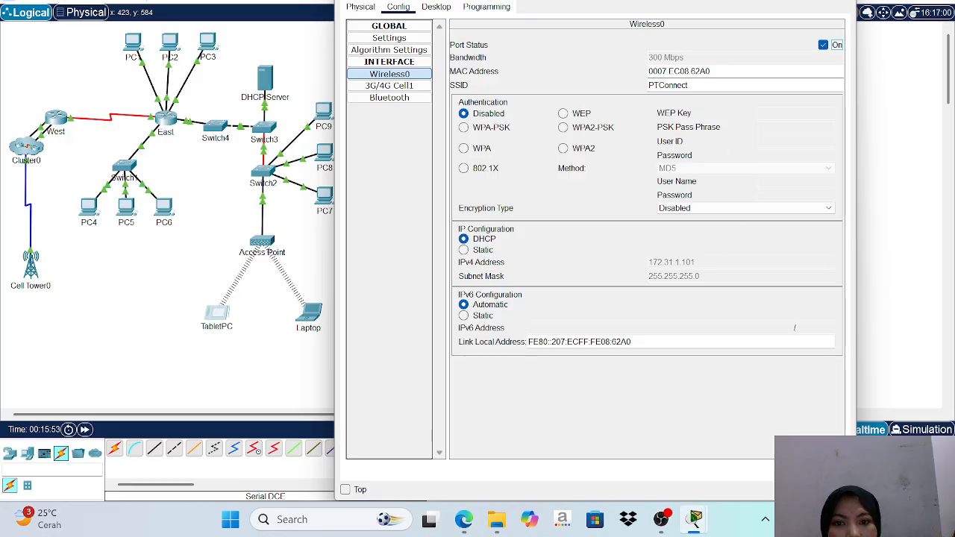
pyautogui.click(431, 9)
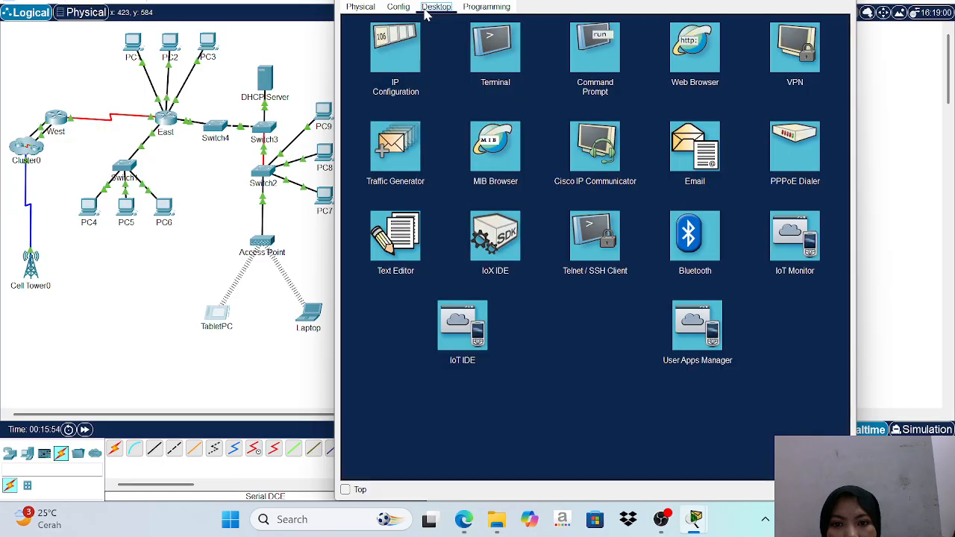
pyautogui.click(693, 75)
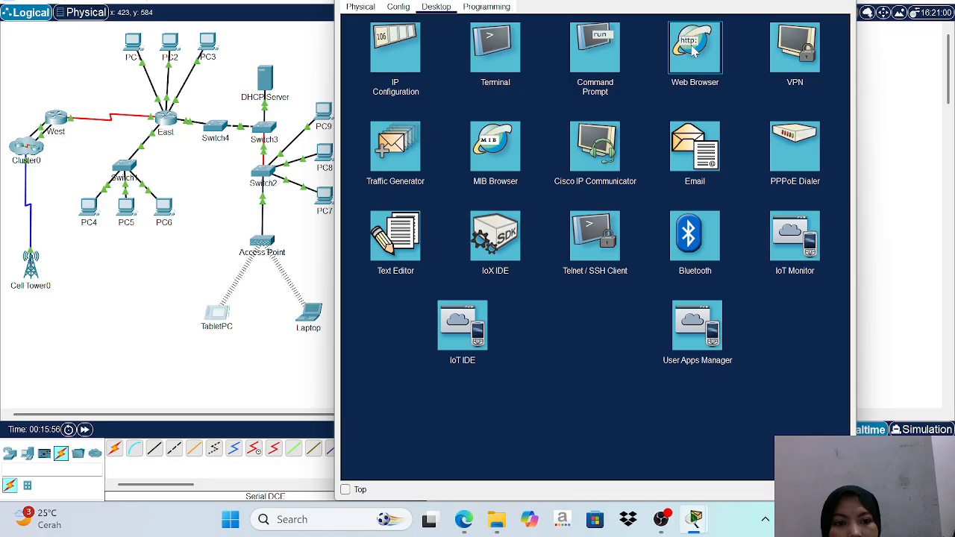
pyautogui.click(688, 51)
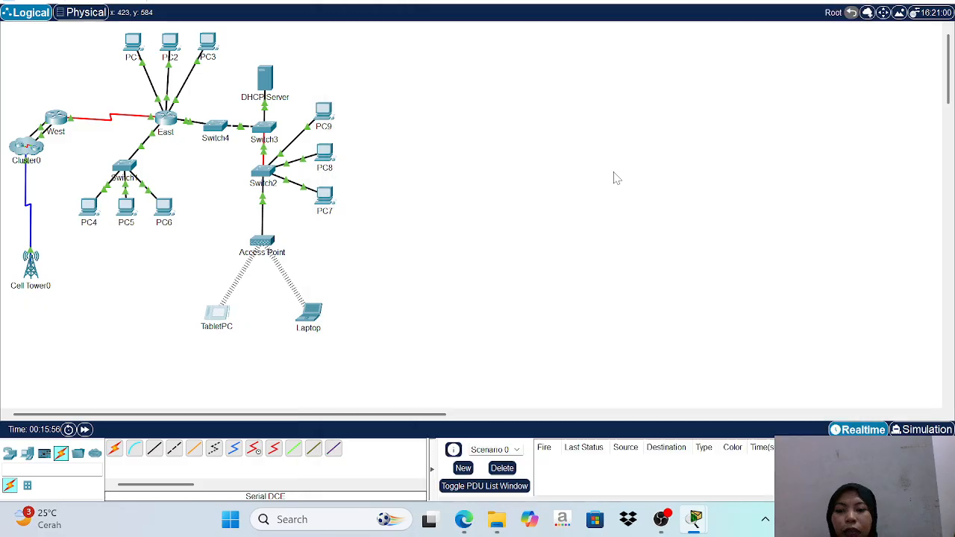
pyautogui.click(224, 314)
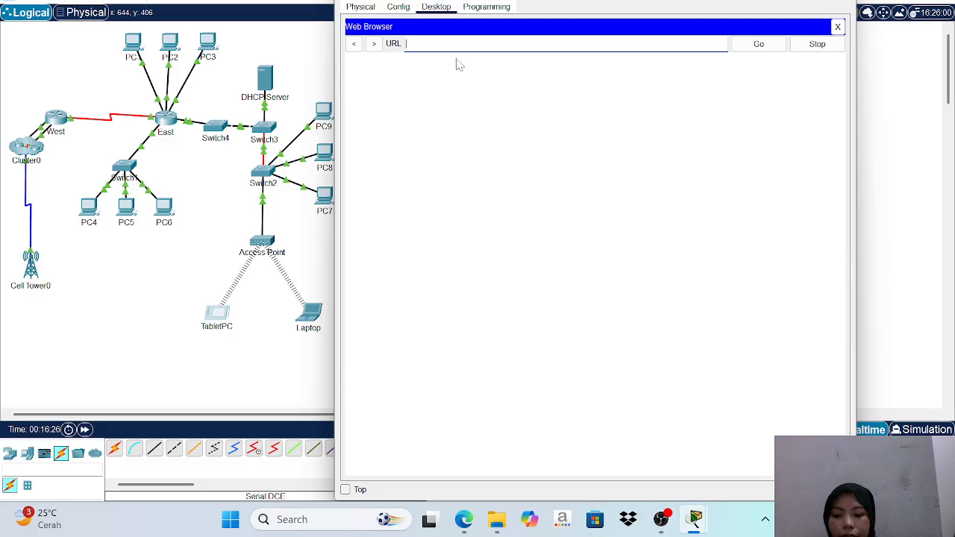
pyautogui.write('www')
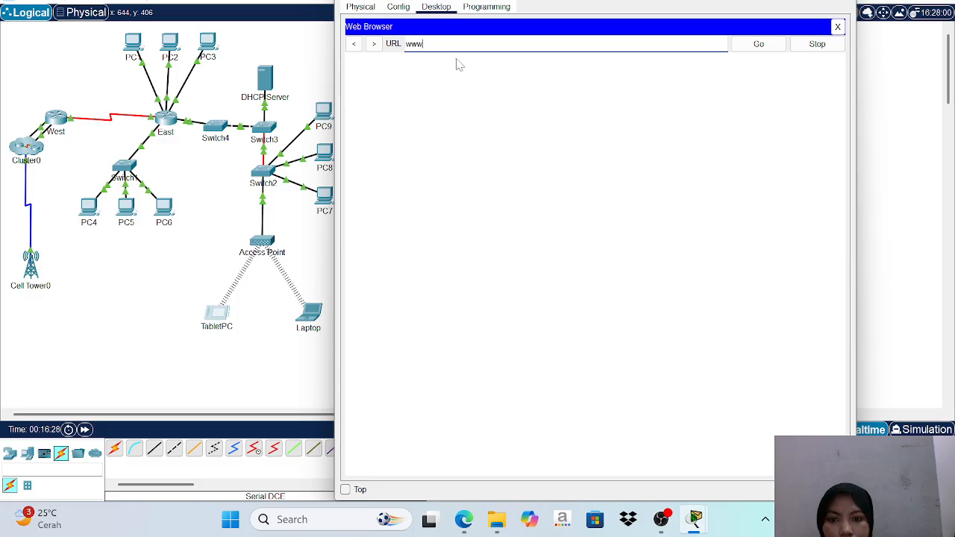
pyautogui.write('.cisc')
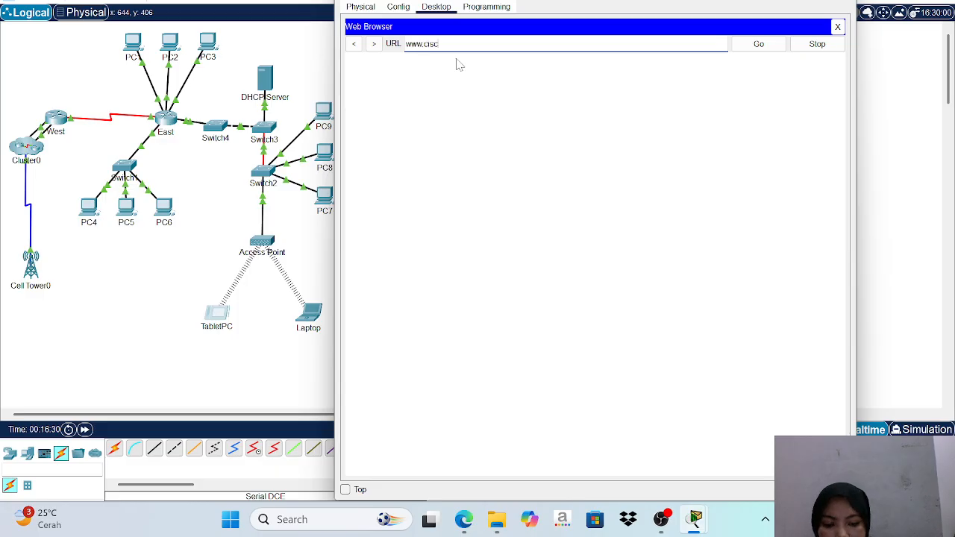
pyautogui.write('o.pka')
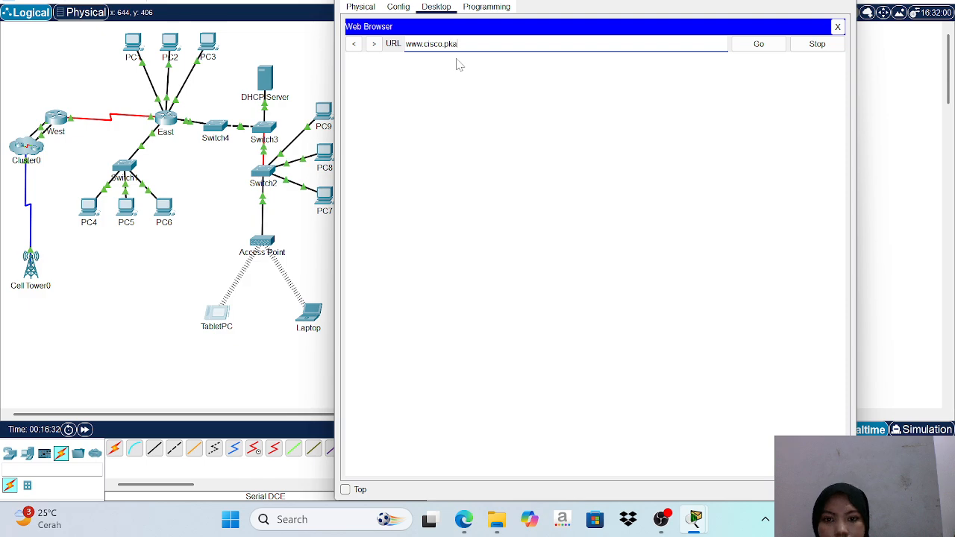
pyautogui.click(757, 45)
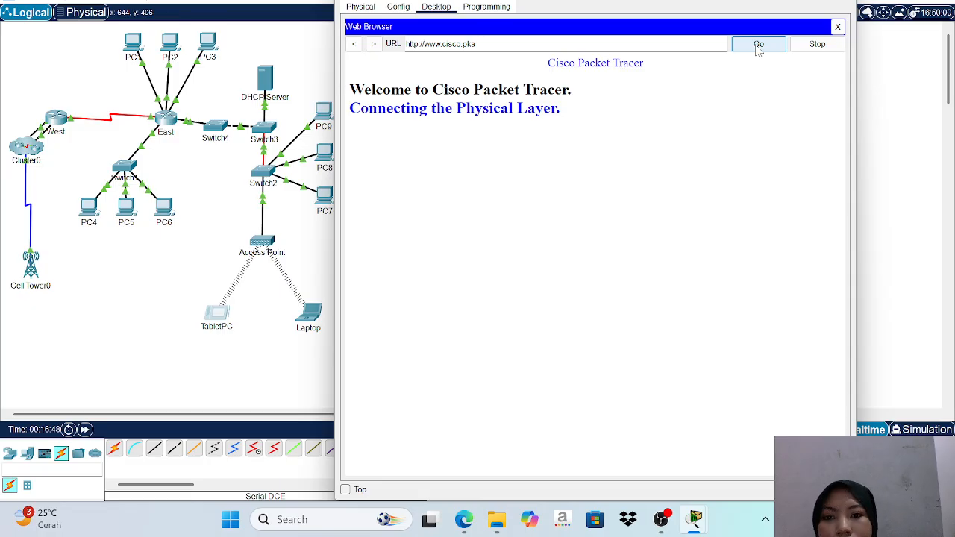
# Turn off the port status of the TabletPC's Wireless0 interface
pyautogui.click(398, 7)
pyautogui.click(403, 37)
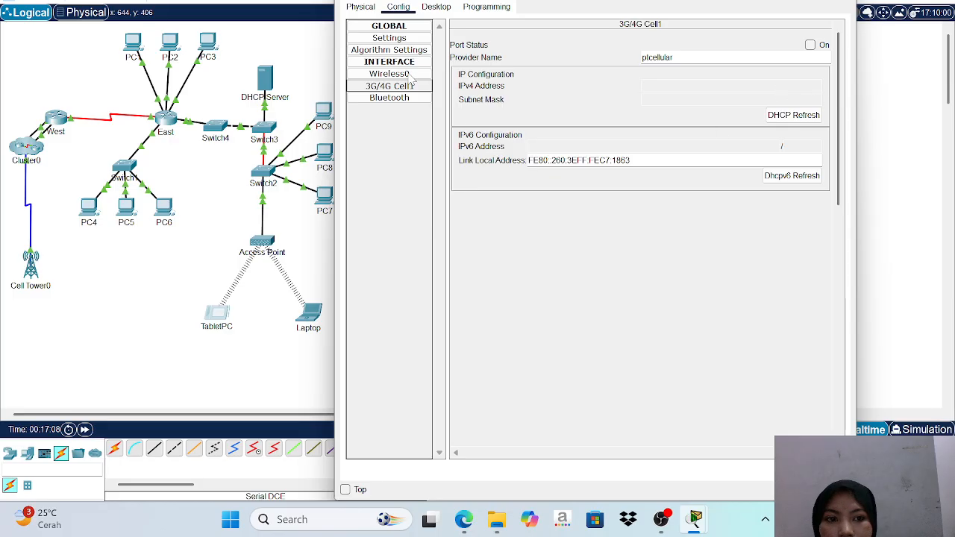
pyautogui.press('Escape')
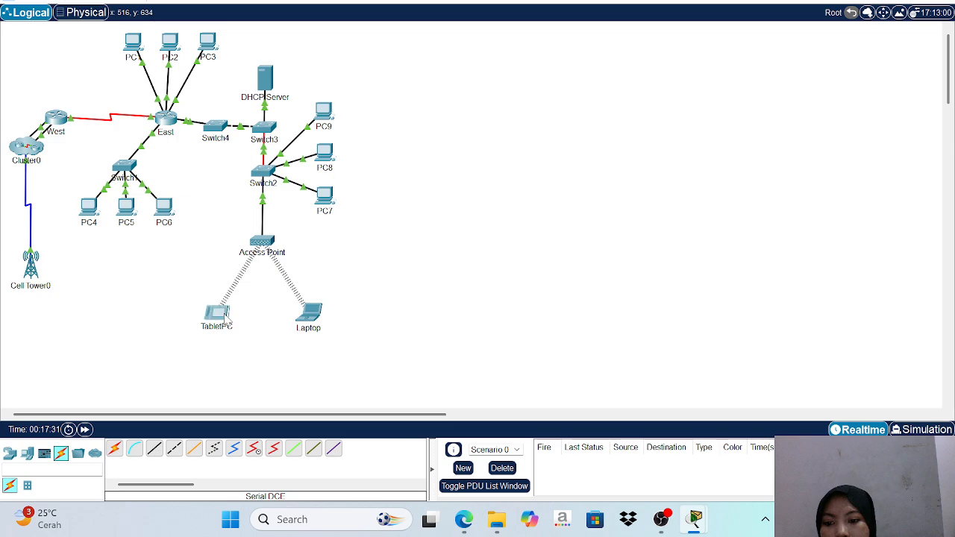
pyautogui.click(218, 314)
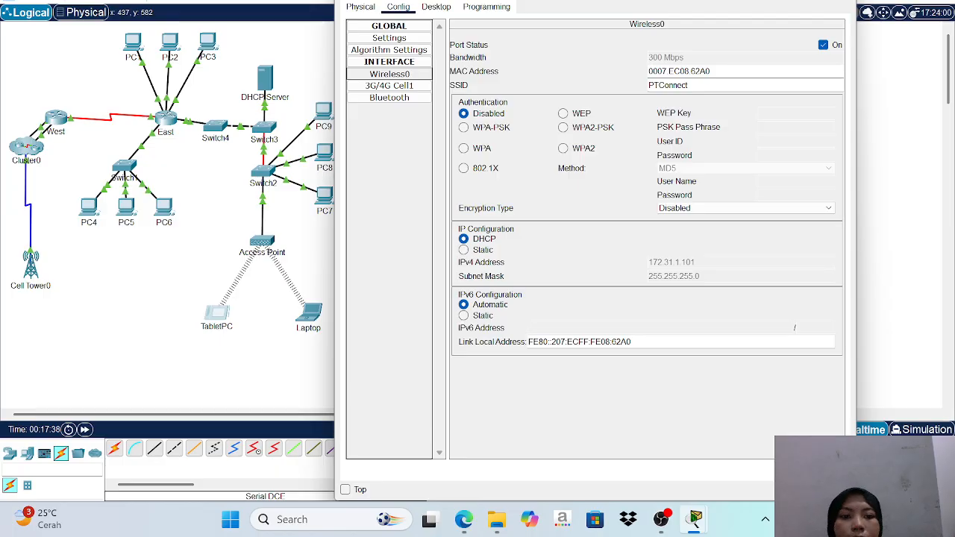
pyautogui.click(826, 47)
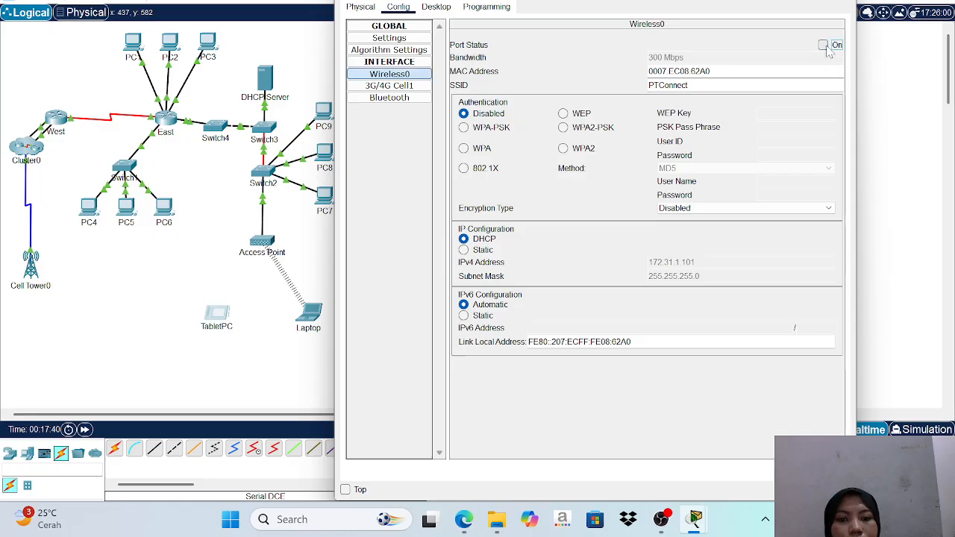
# Turn on the port status of the TabletPC's 3G/4G Cell1 interface
pyautogui.click(403, 85)
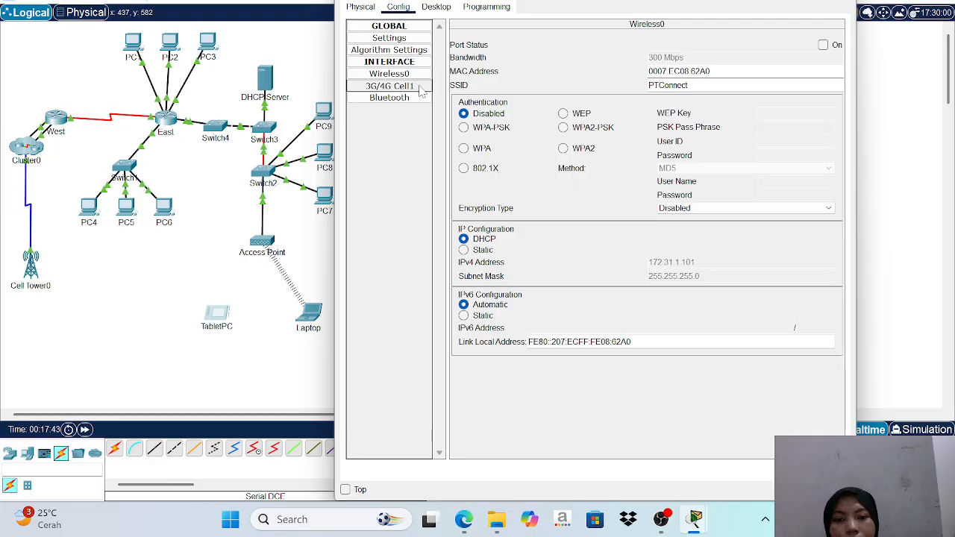
pyautogui.click(420, 87)
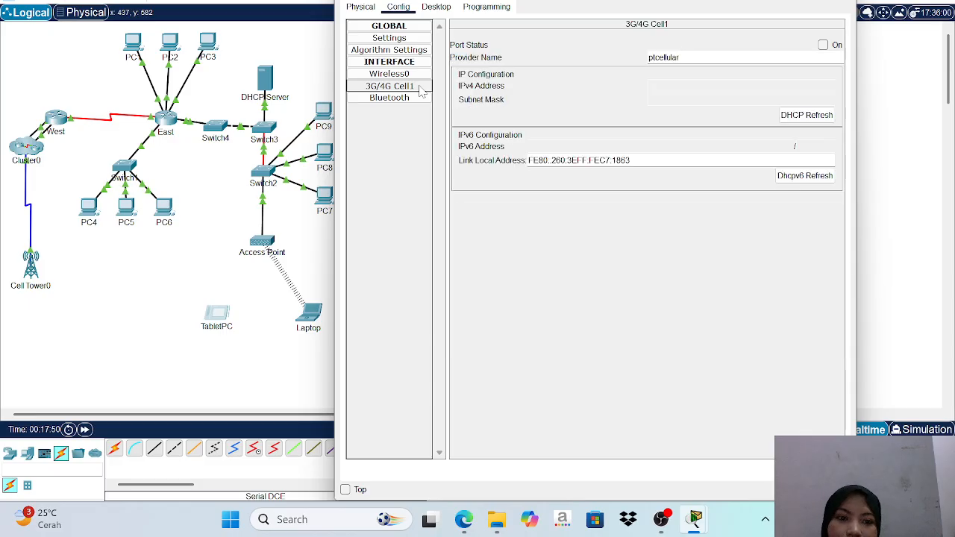
pyautogui.click(823, 46)
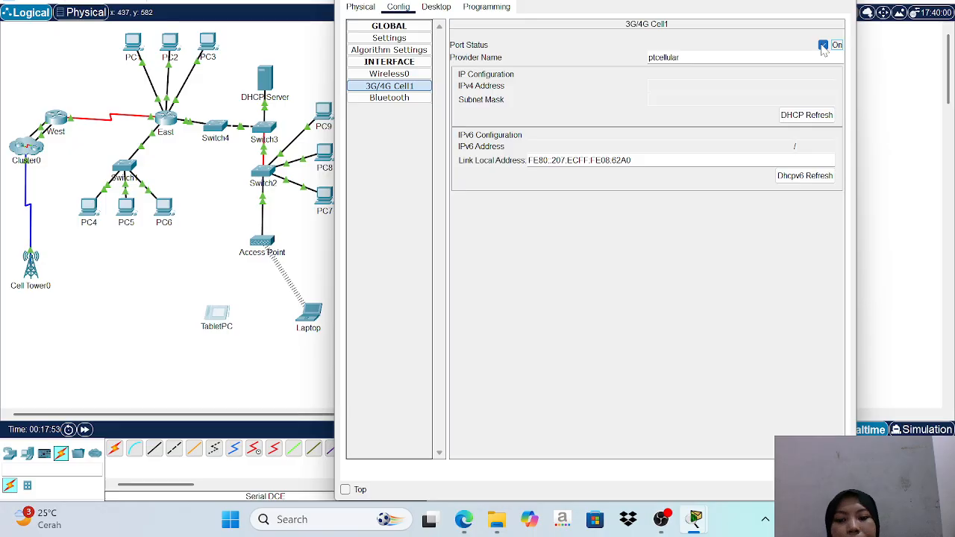
pyautogui.click(437, 7)
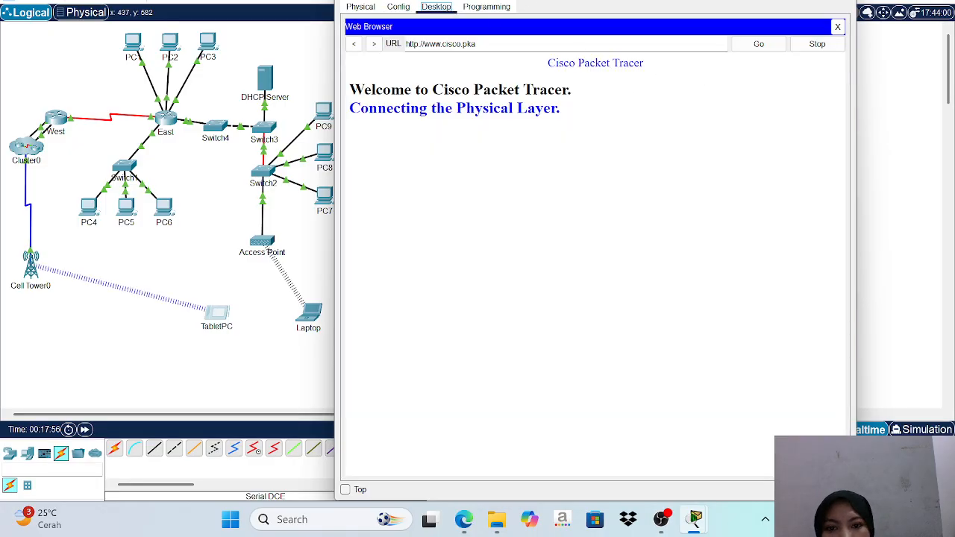
pyautogui.click(757, 45)
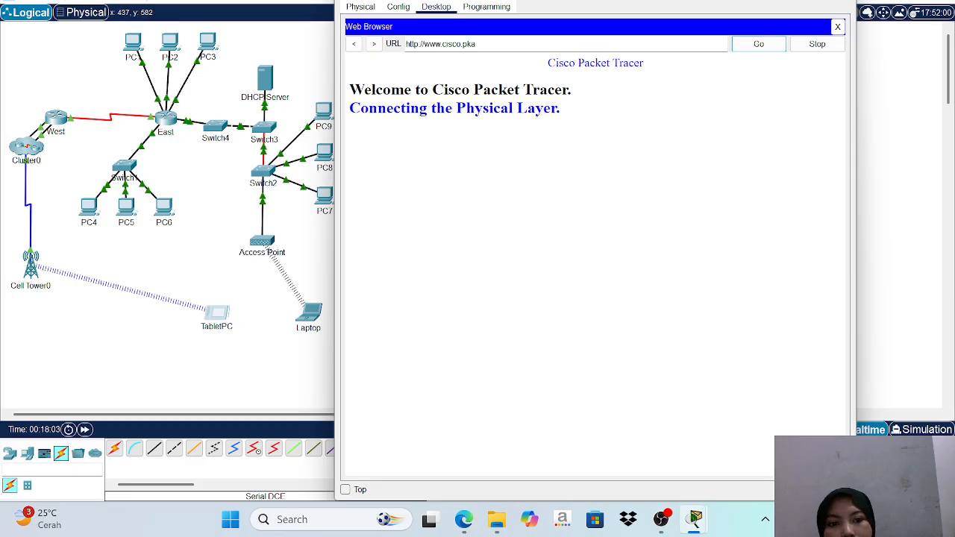
pyautogui.click(744, 50)
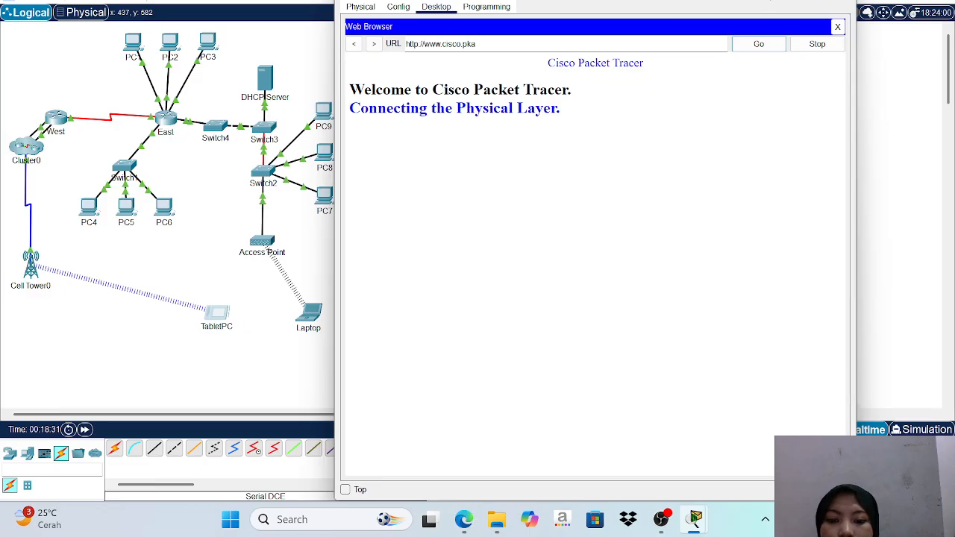
pyautogui.click(771, 3)
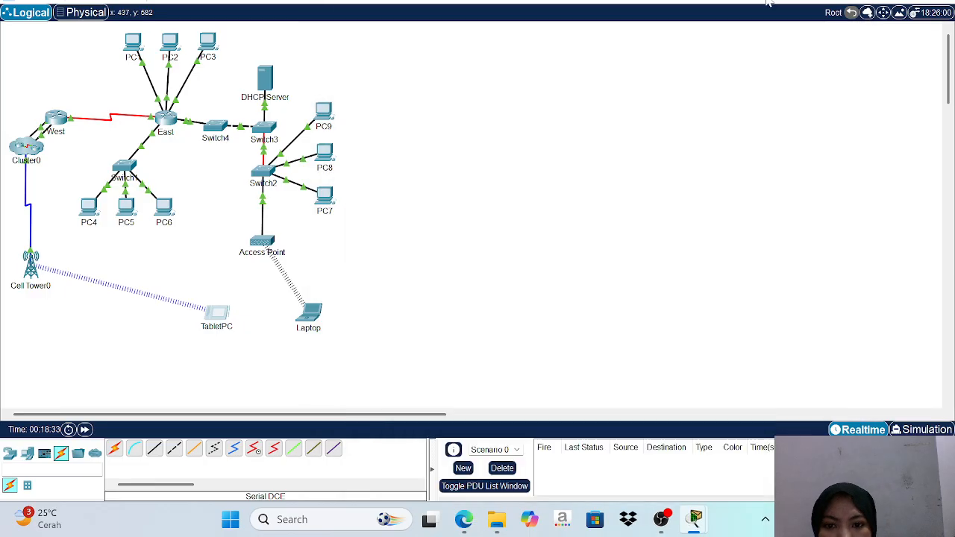
# Return to the PT Activity instructions and check the results of the completed activity
pyautogui.moveTo(695, 518)
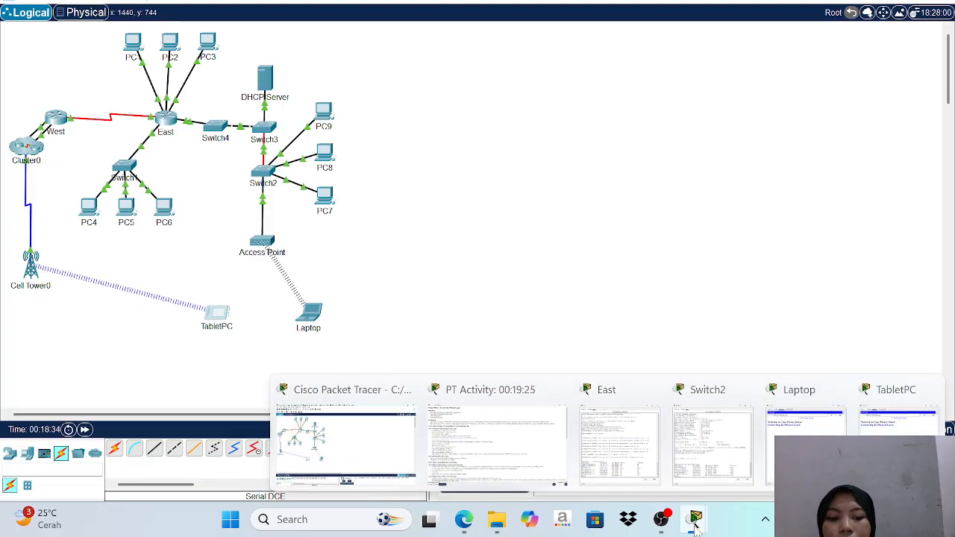
pyautogui.moveTo(519, 458)
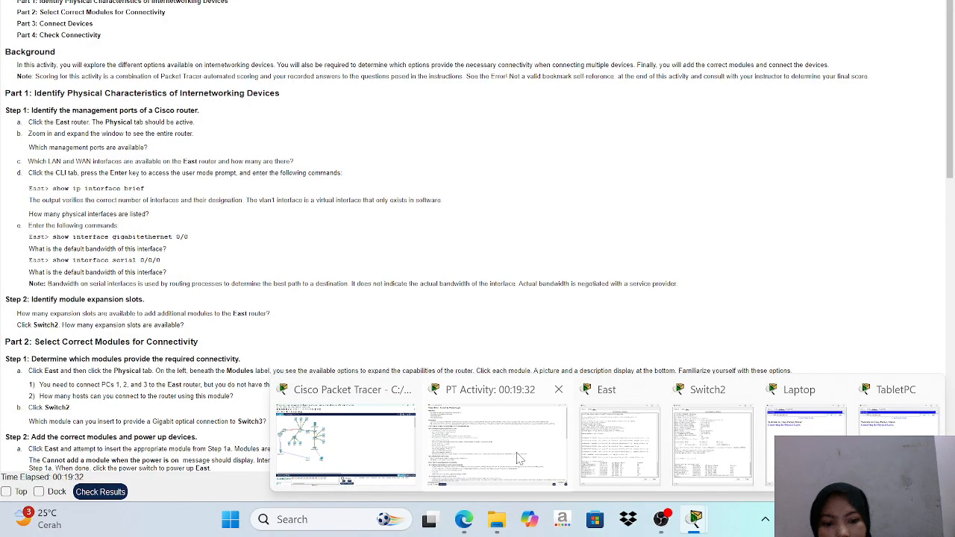
pyautogui.click(520, 457)
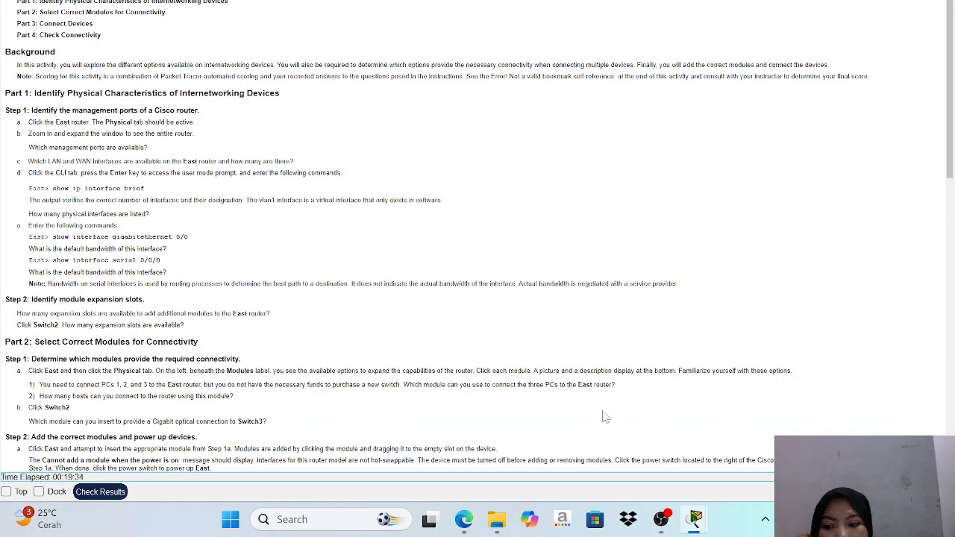
pyautogui.click(113, 494)
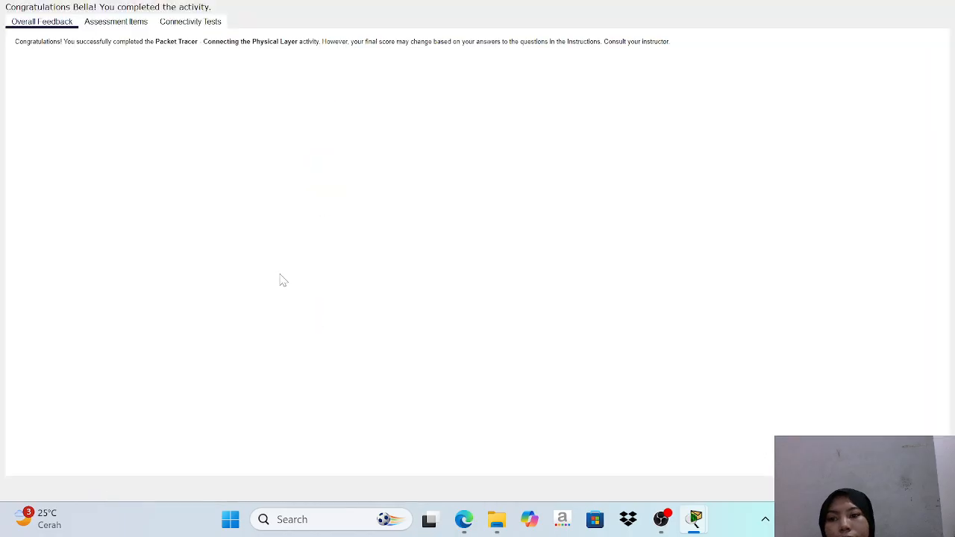
# Review the full list of assessment items in the results, from the Access Point through the switches
pyautogui.click(130, 23)
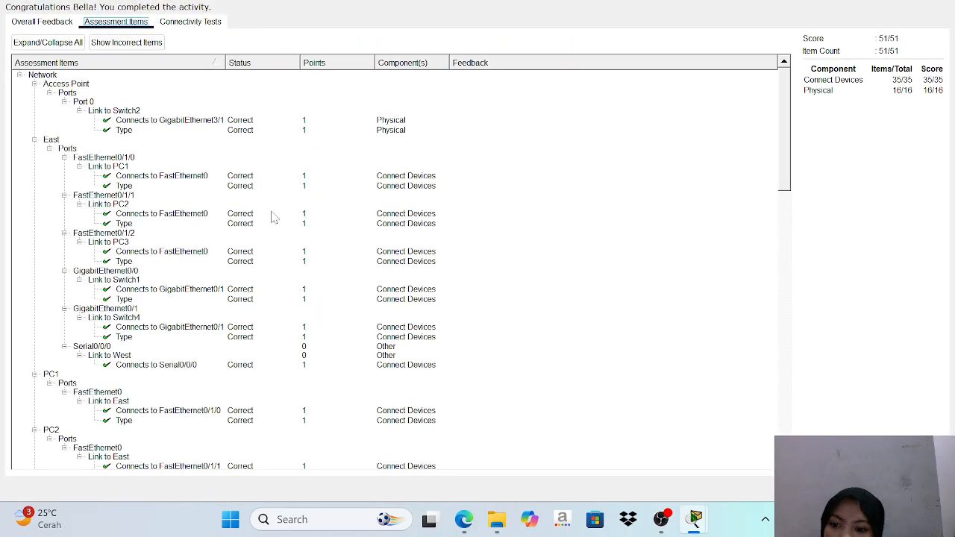
pyautogui.scroll(-20, 273, 217)
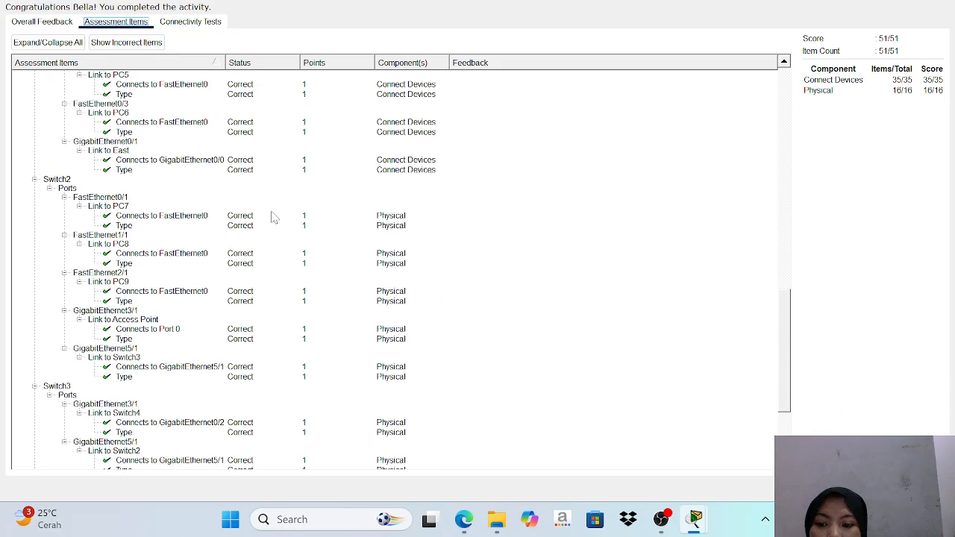
pyautogui.scroll(-5, 273, 217)
pyautogui.scroll(20, 273, 217)
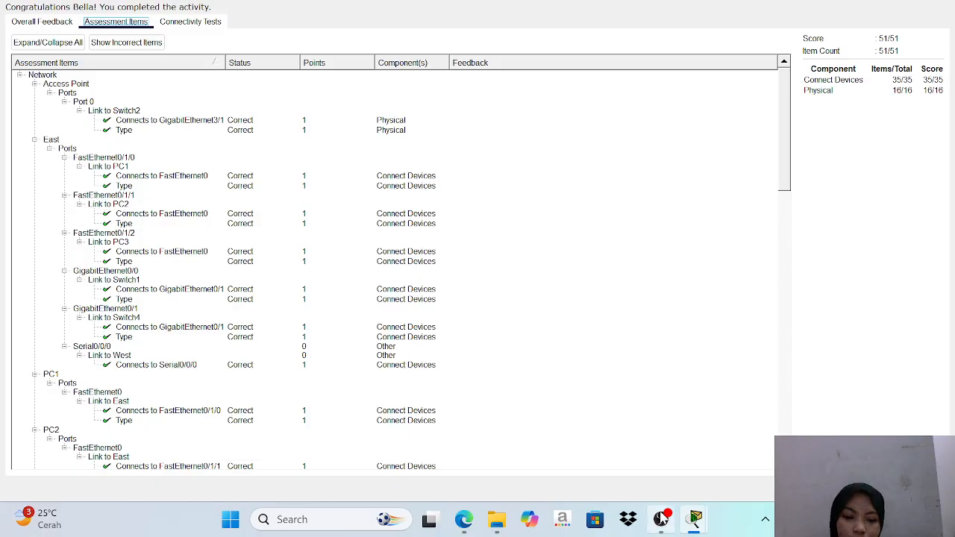
pyautogui.moveTo(661, 520)
pyautogui.click(659, 470)
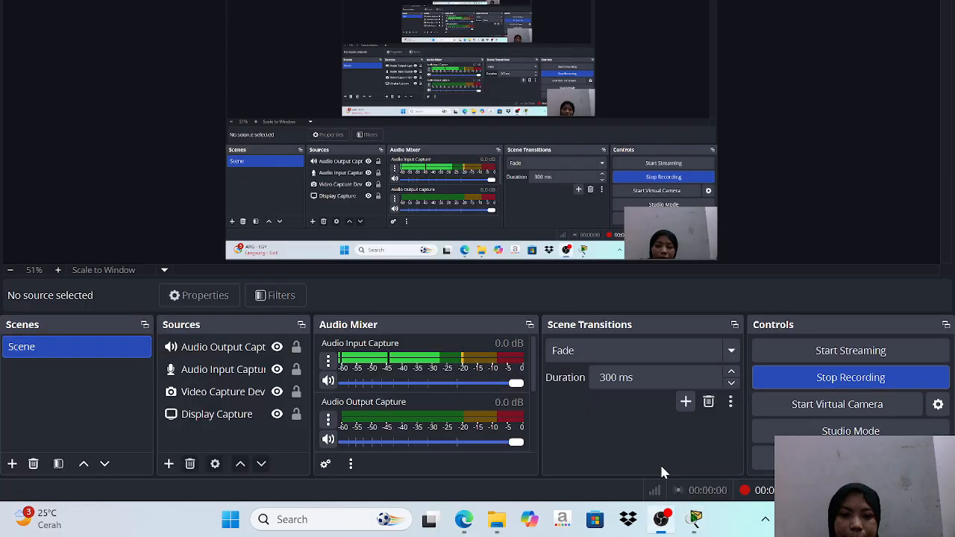